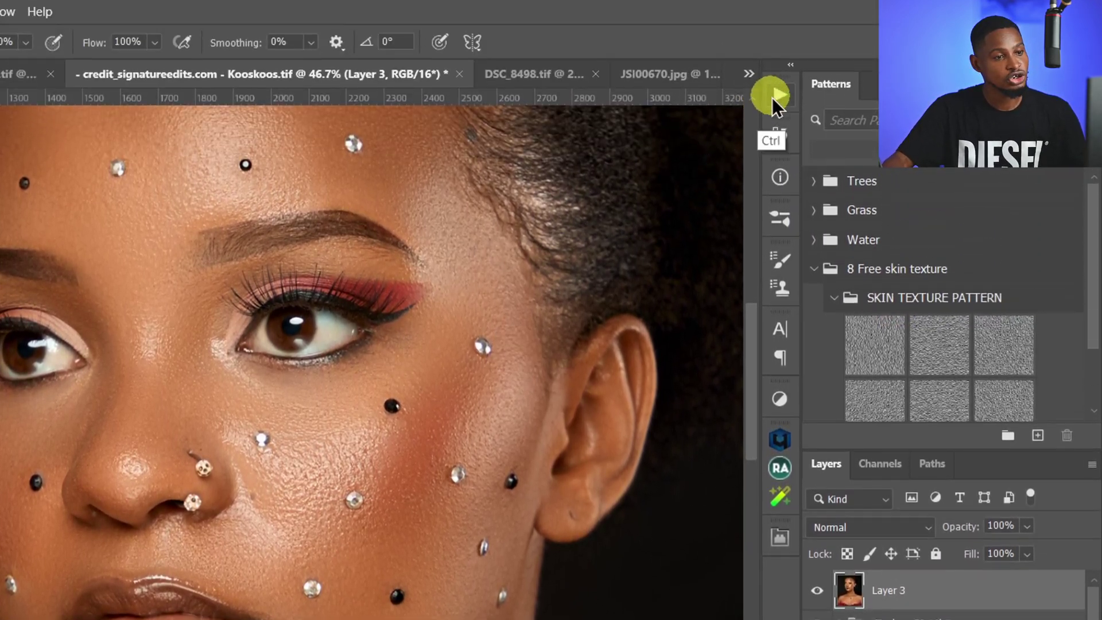
Run the "Unsharpen eyes and lips mask" action on Layer 3
{"action": "left_click", "coordinate": [773, 97]}
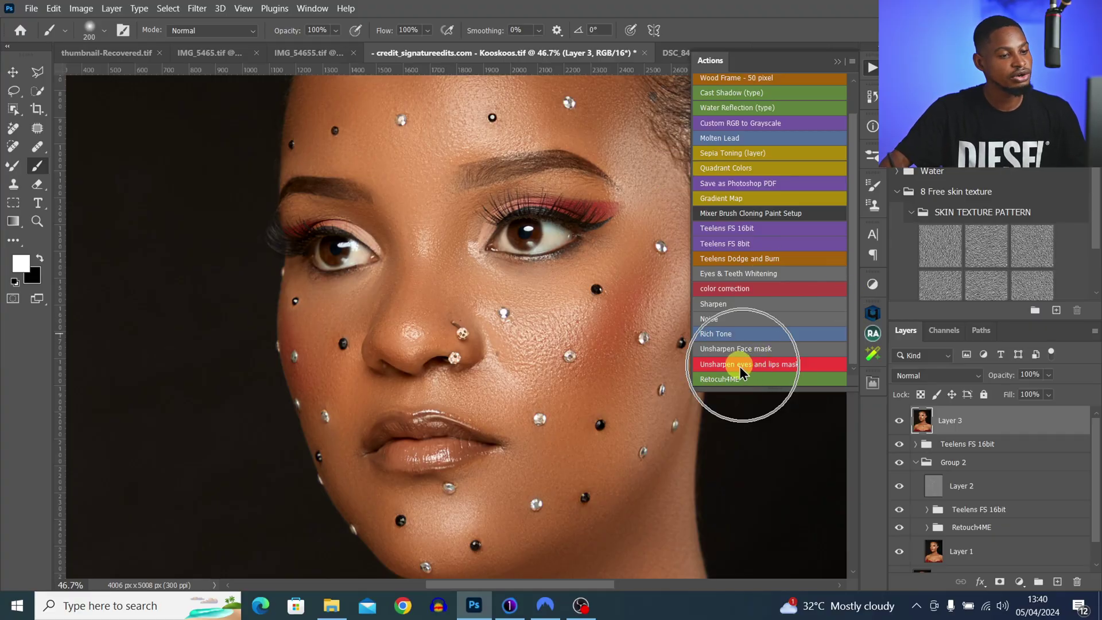
{"action": "key", "text": "ctrl"}
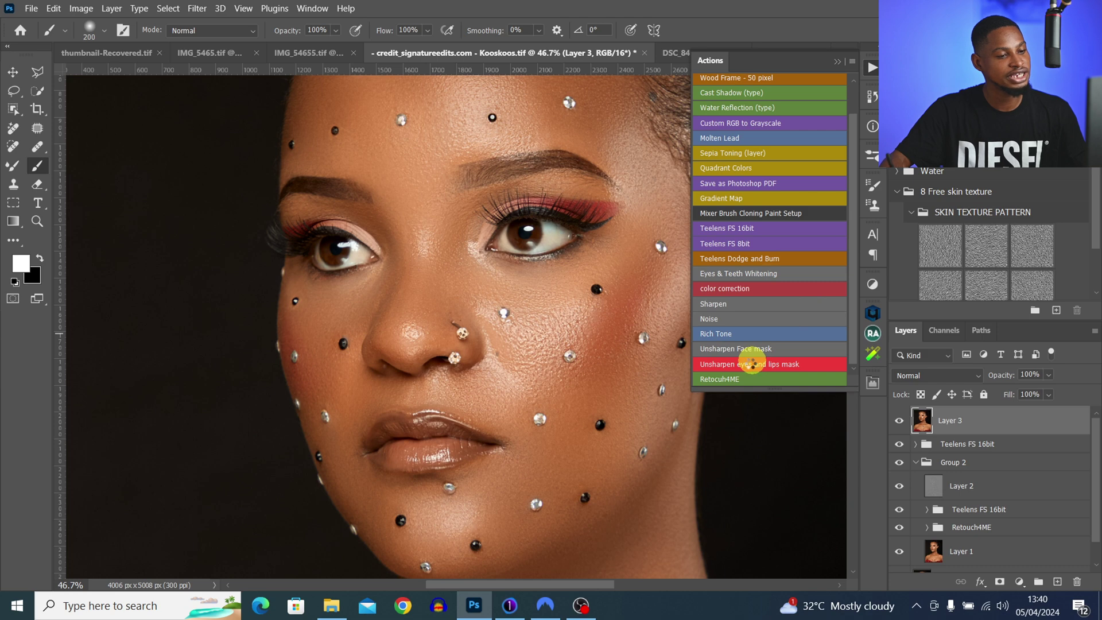
{"action": "left_click", "coordinate": [733, 362]}
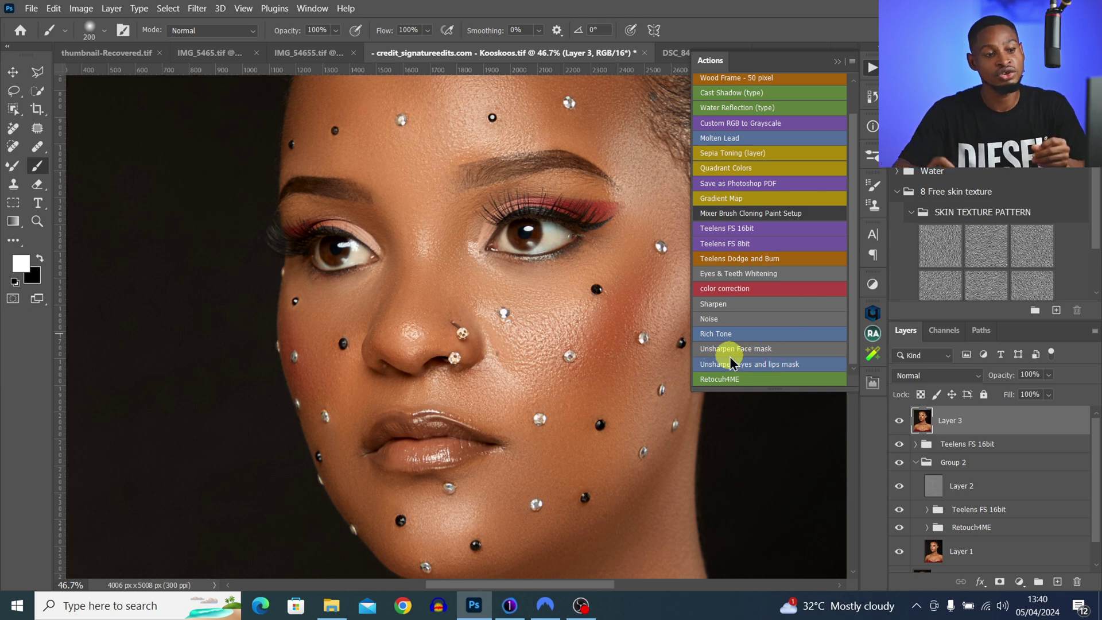
{"action": "left_click", "coordinate": [837, 61]}
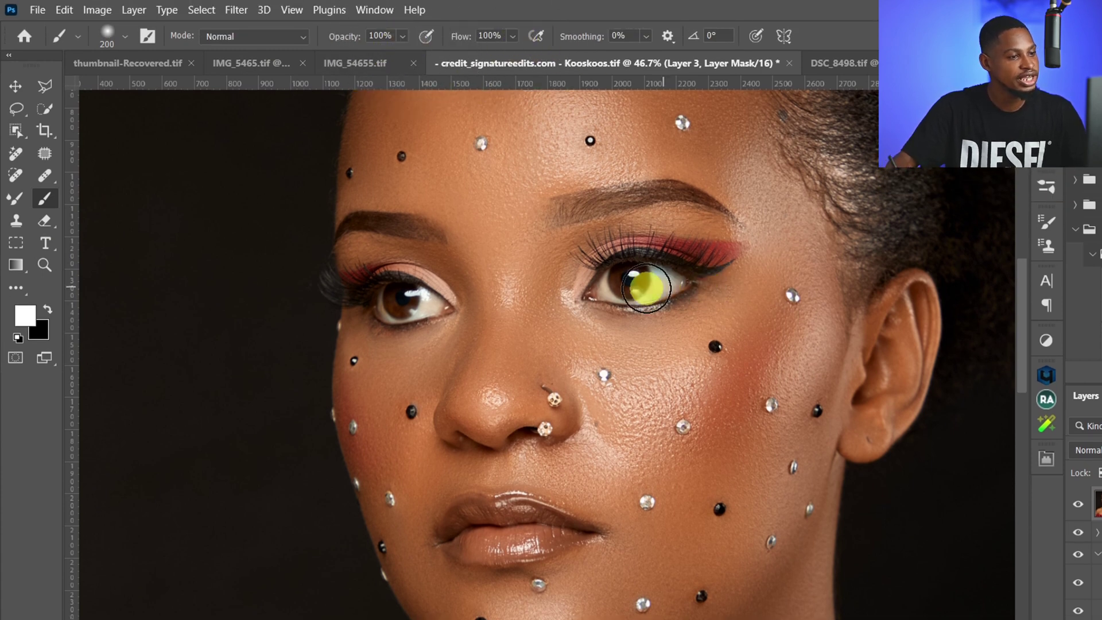
Reveal the sharpening by painting white over the eyes and lips on Layer 3's mask, adjusting the brush size between 175 and 250
{"action": "key", "text": "bracketright"}
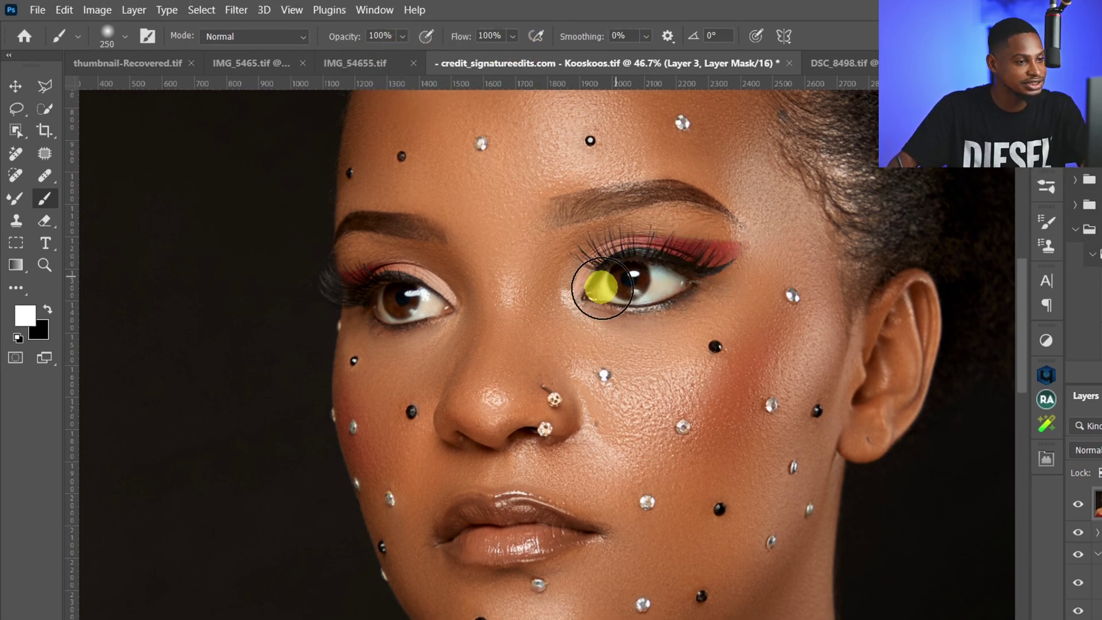
{"action": "key", "text": "bracketleft"}
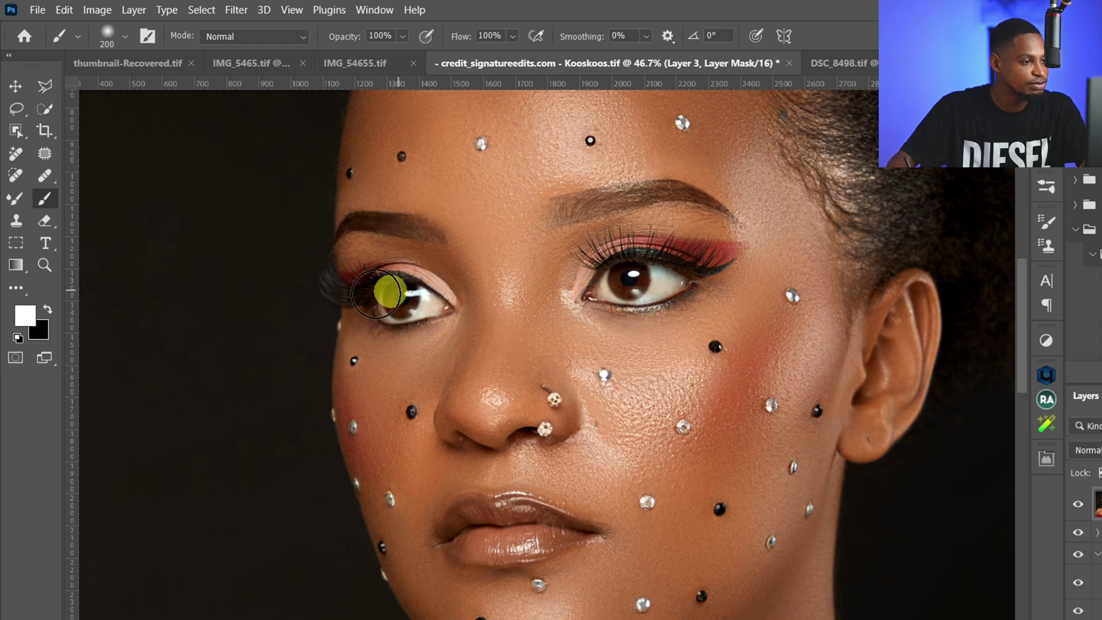
{"action": "key", "text": "bracketleft"}
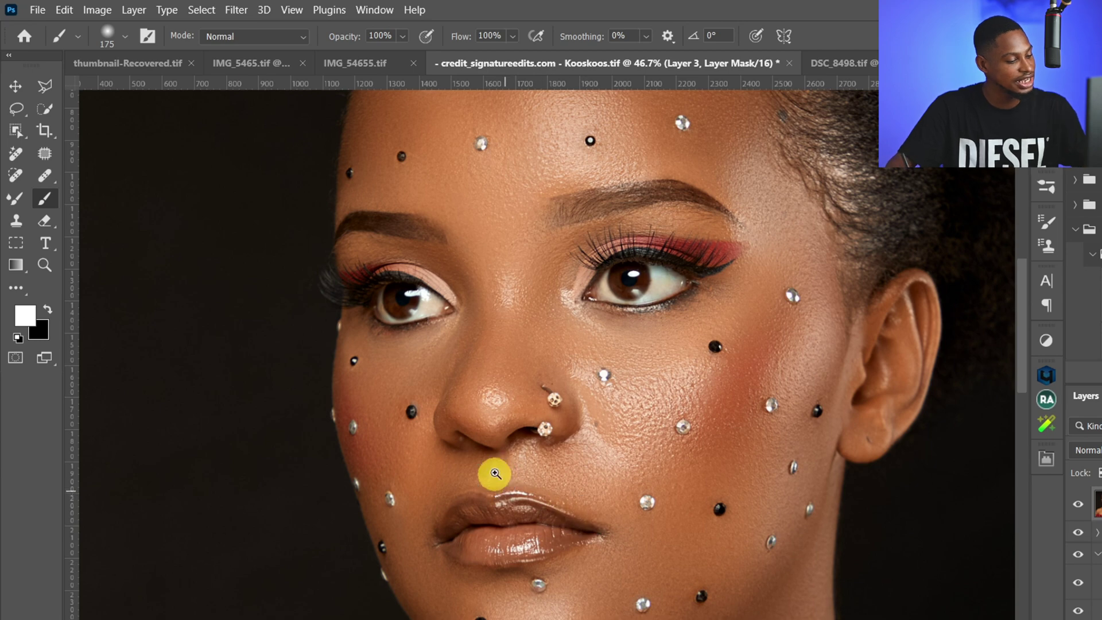
{"action": "key", "text": "z"}
{"action": "left_click_drag", "start_coordinate": [590, 492], "coordinate": [614, 479]}
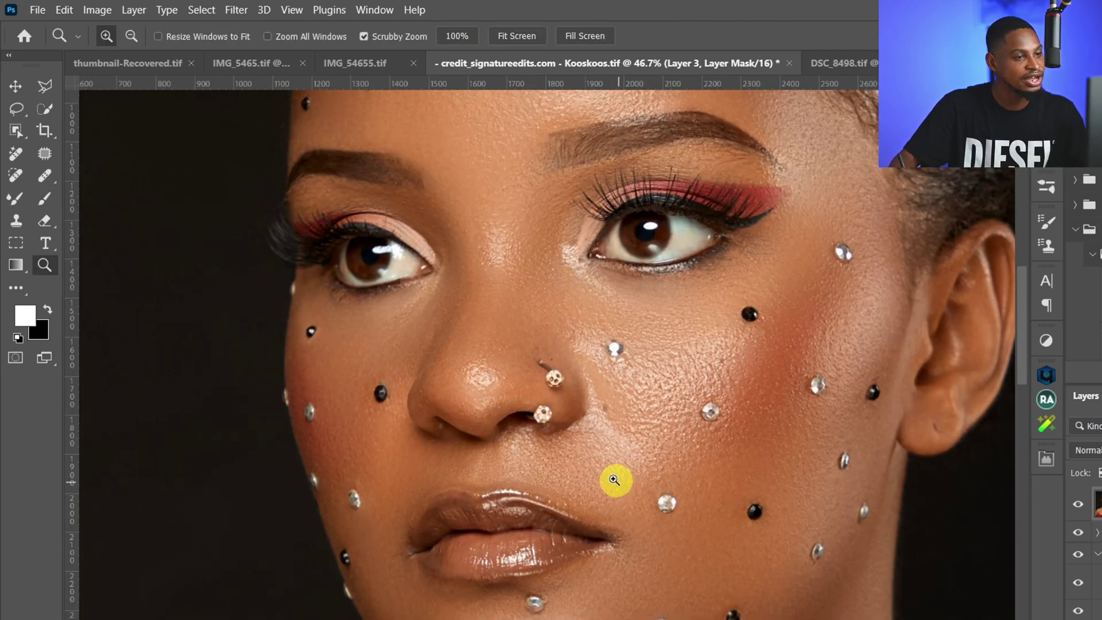
{"action": "key", "text": "b"}
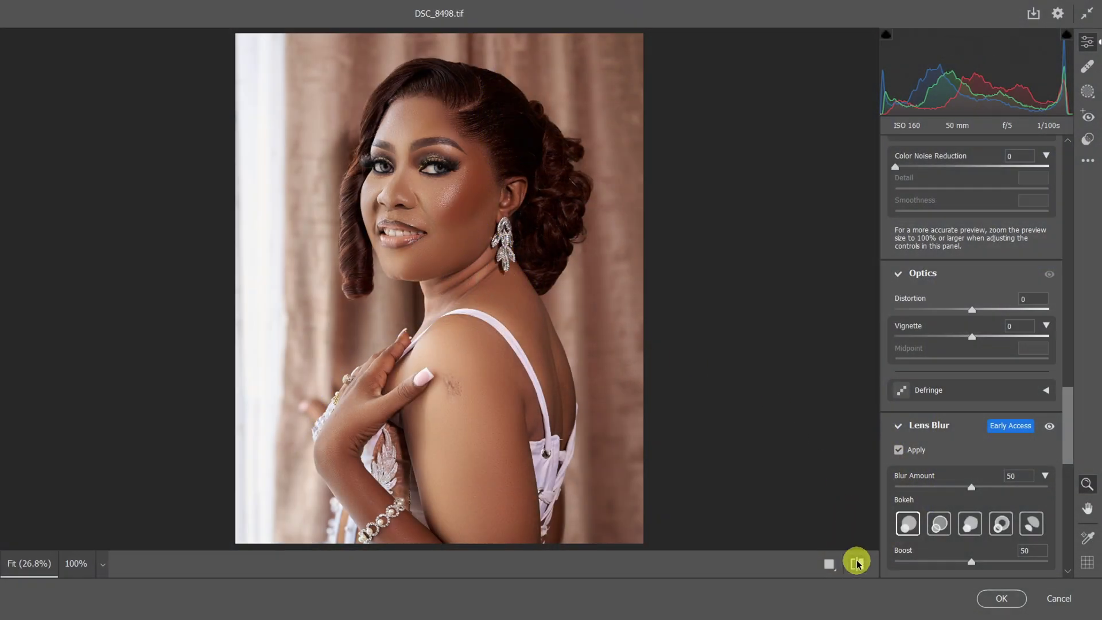
Compare the portrait before and after Lens Blur and look through the Lens Blur settings
{"action": "left_click", "coordinate": [857, 562]}
{"action": "left_click", "coordinate": [858, 563]}
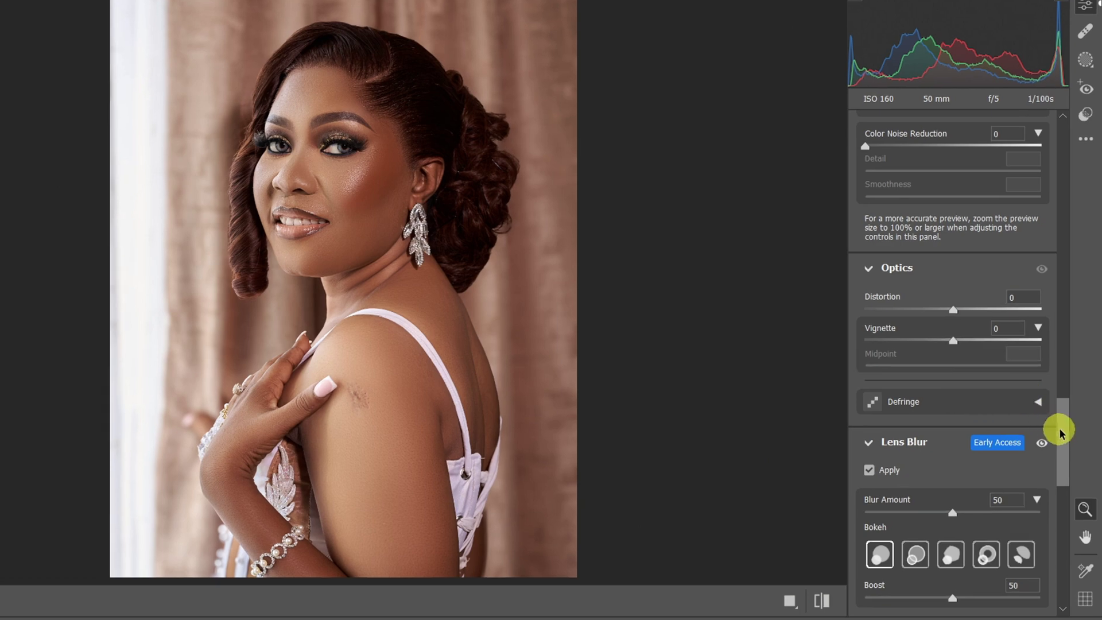
{"action": "left_click_drag", "start_coordinate": [1065, 419], "coordinate": [1058, 459]}
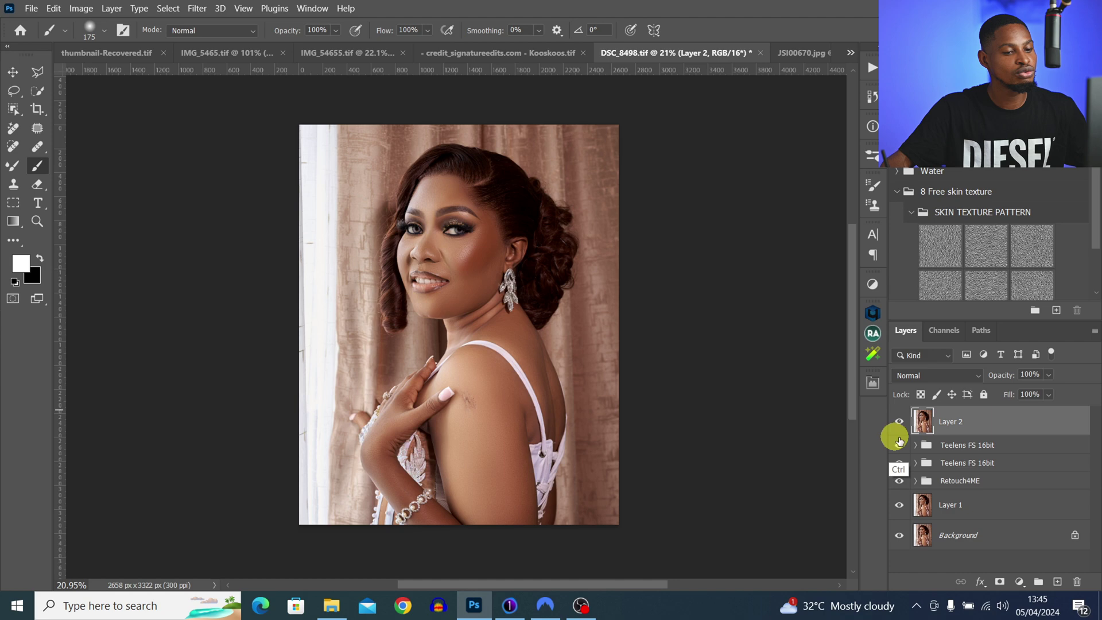
Open the Camera Raw Filter on Layer 2 of DSC_8498.tif
{"action": "left_click", "coordinate": [922, 421]}
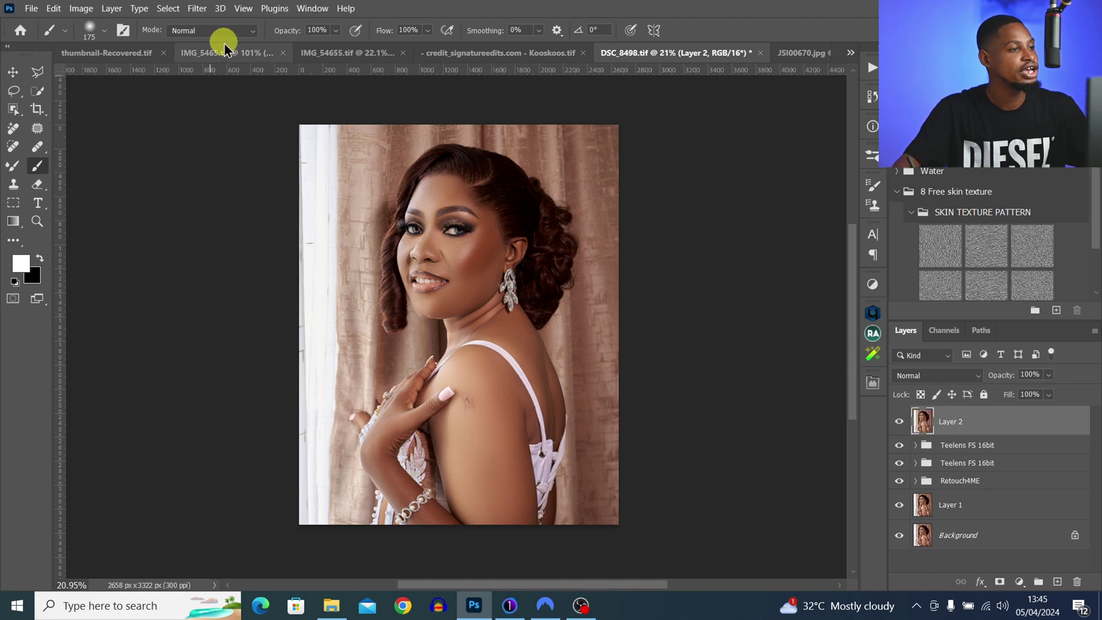
{"action": "left_click", "coordinate": [196, 9]}
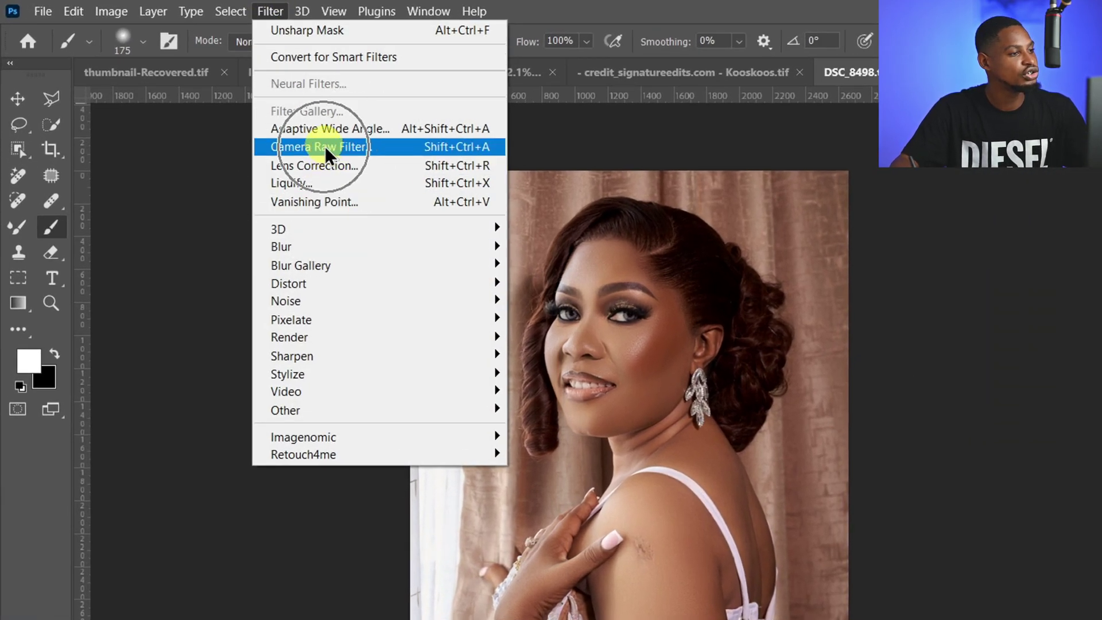
{"action": "left_click", "coordinate": [277, 124]}
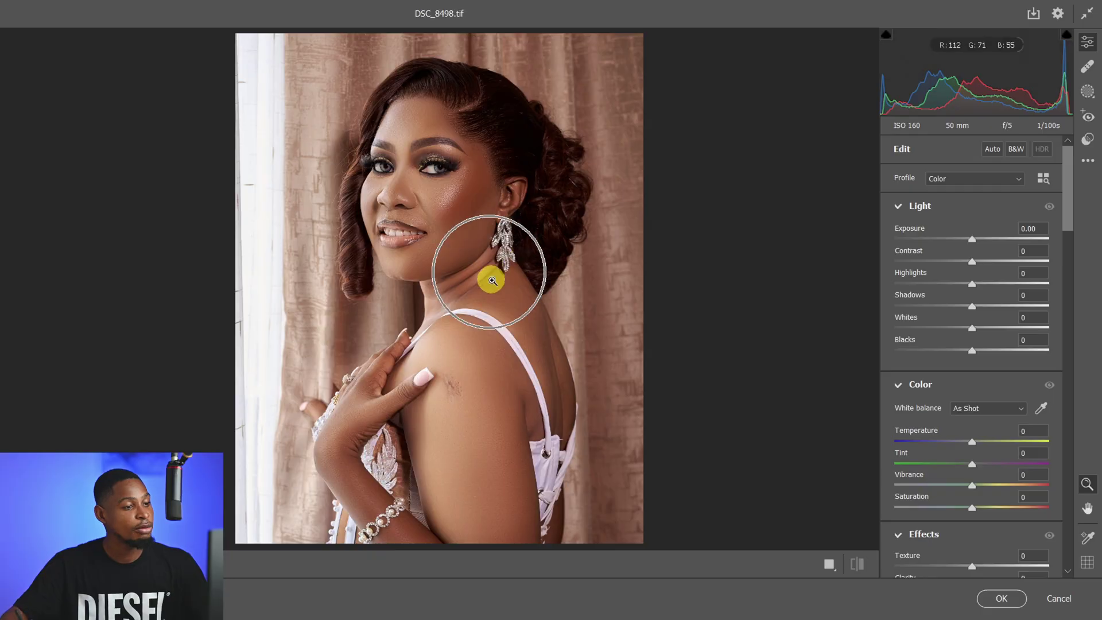
Apply Lens Blur to the portrait and compare the result with the original
{"action": "left_click_drag", "start_coordinate": [1066, 224], "coordinate": [1073, 417]}
{"action": "scroll", "coordinate": [1071, 425], "scroll_direction": "down", "scroll_amount": 6}
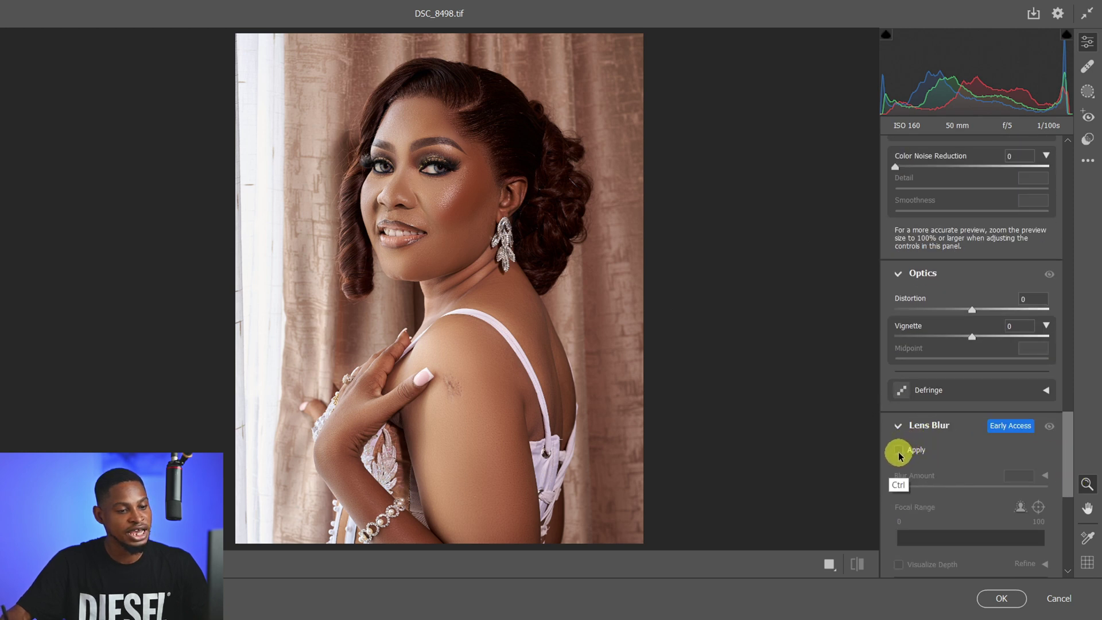
{"action": "key", "text": "ctrl"}
{"action": "left_click", "coordinate": [899, 451]}
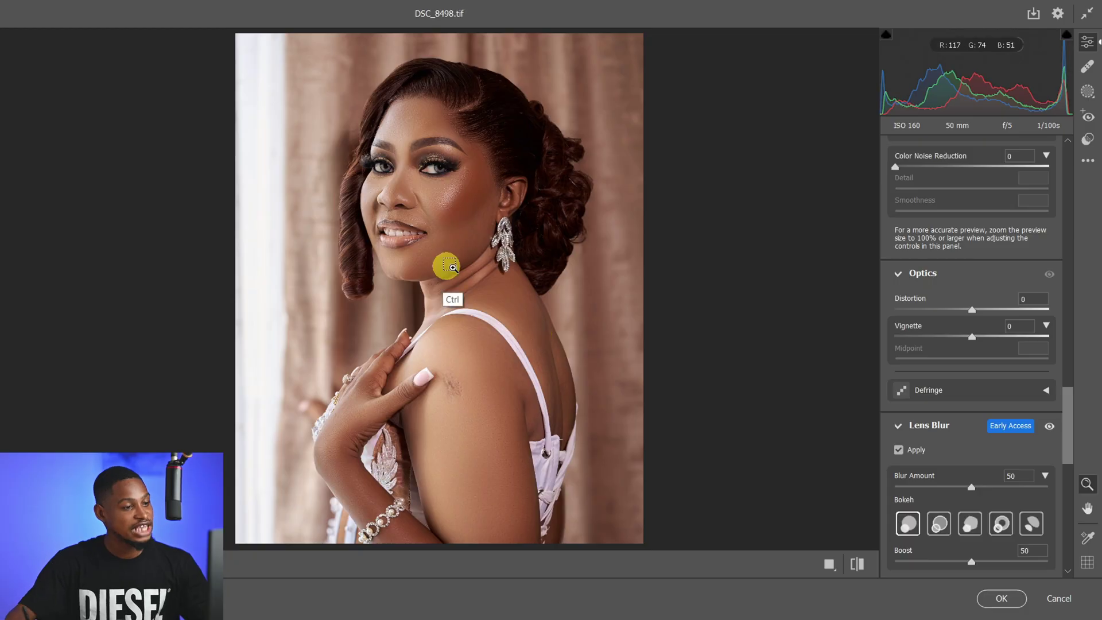
{"action": "left_click", "coordinate": [858, 564]}
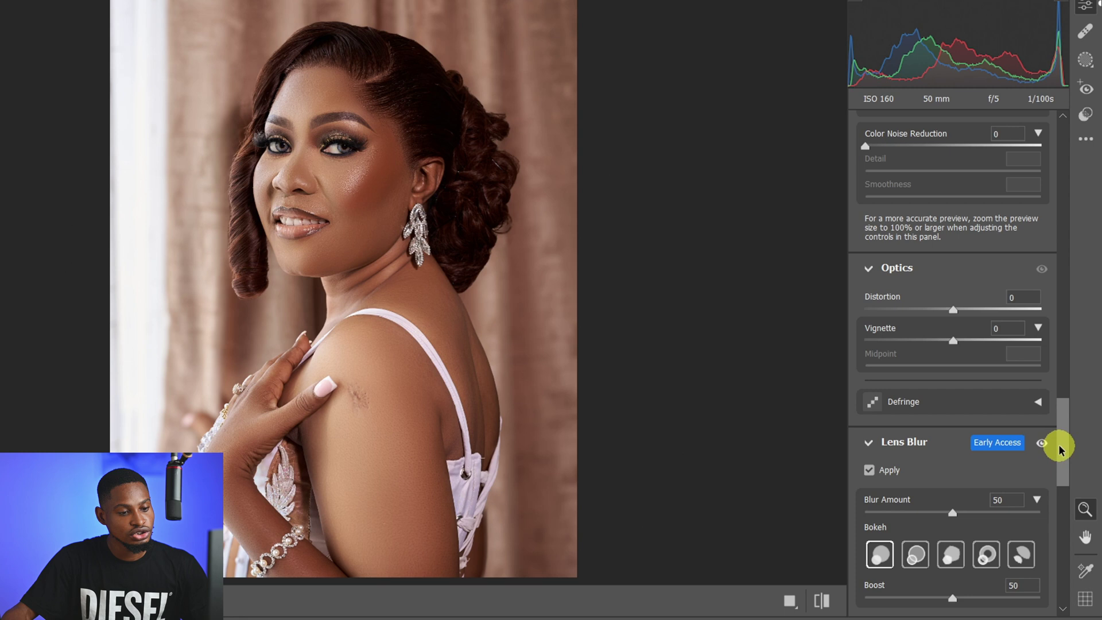
Set the Lens Blur amount to 69 and the bokeh boost to 51
{"action": "scroll", "coordinate": [1059, 448], "scroll_direction": "down", "scroll_amount": 2}
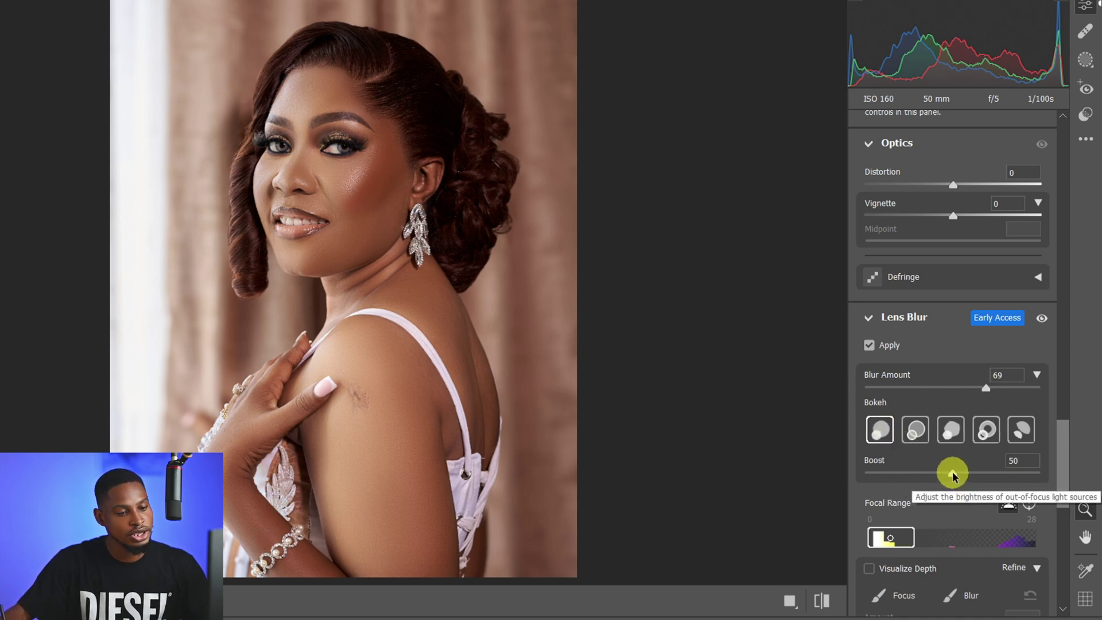
{"action": "mouse_move", "coordinate": [952, 473]}
{"action": "left_mouse_down"}
{"action": "mouse_move", "coordinate": [972, 474]}
{"action": "mouse_move", "coordinate": [953, 473]}
{"action": "left_mouse_up"}
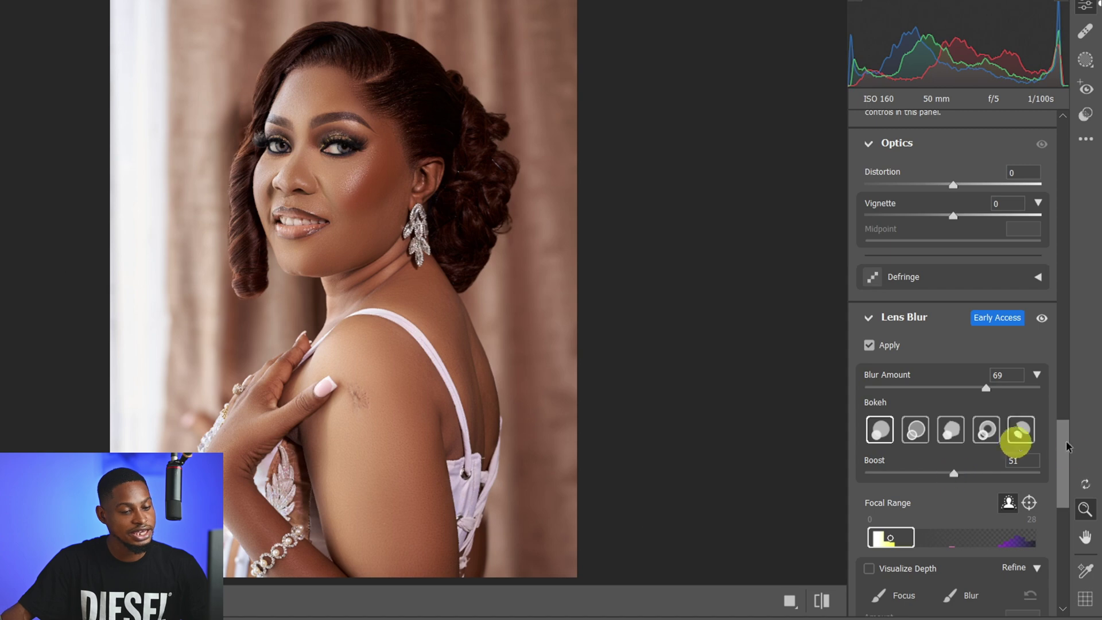
Paint the blurred fingers beside the dress into focus with the Focus brush at amount 53, feather 75 and brush size 6
{"action": "scroll", "coordinate": [1013, 435], "scroll_direction": "down", "scroll_amount": 3}
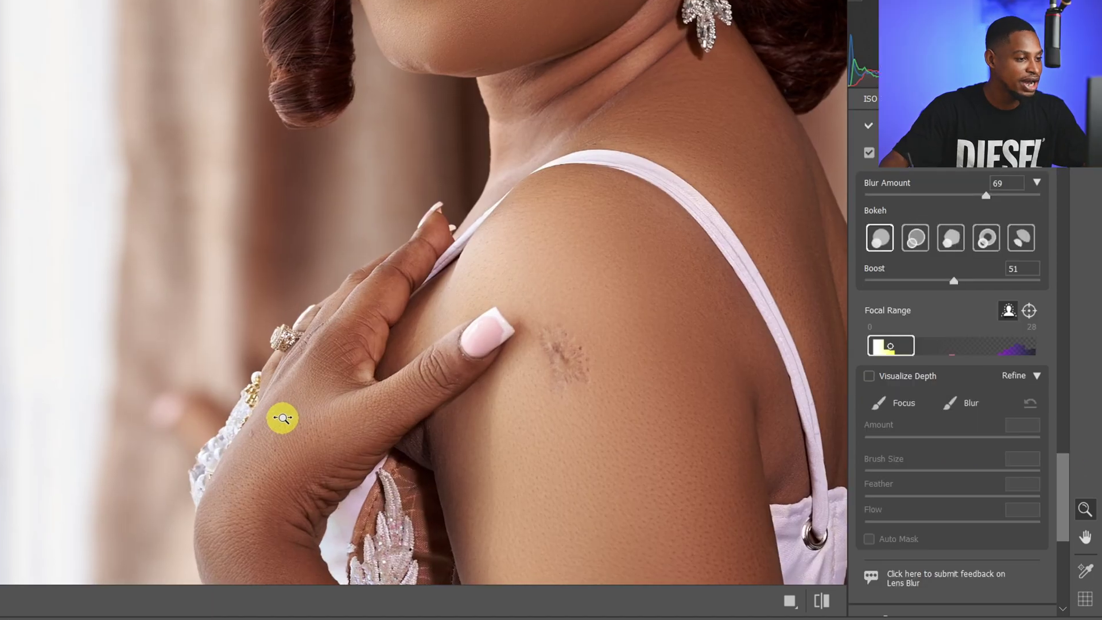
{"action": "left_click", "coordinate": [217, 418]}
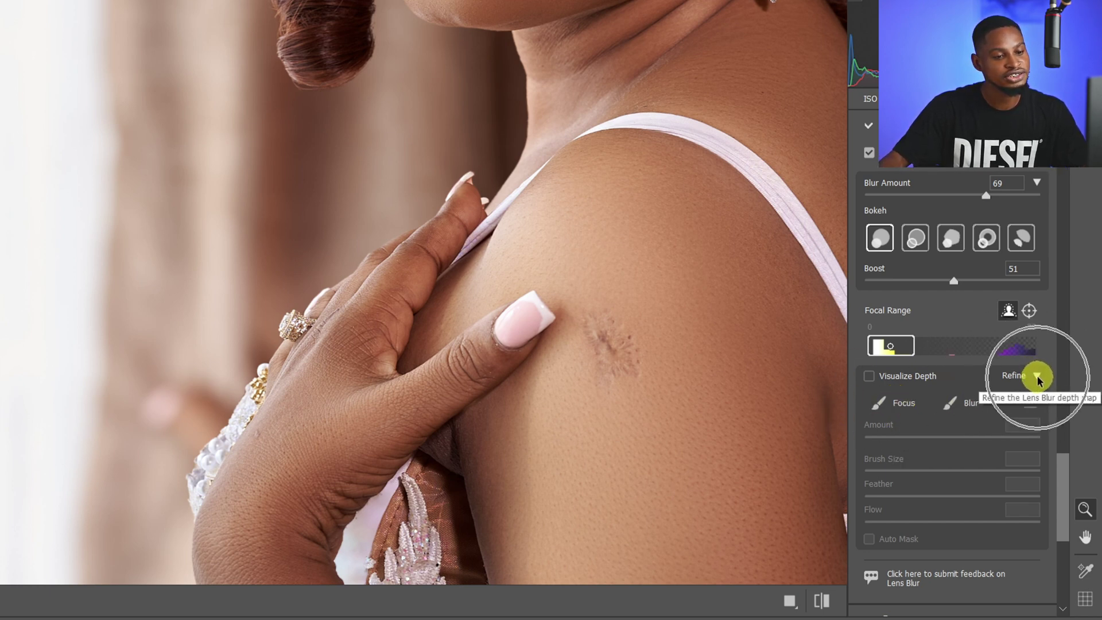
{"action": "left_click", "coordinate": [884, 403]}
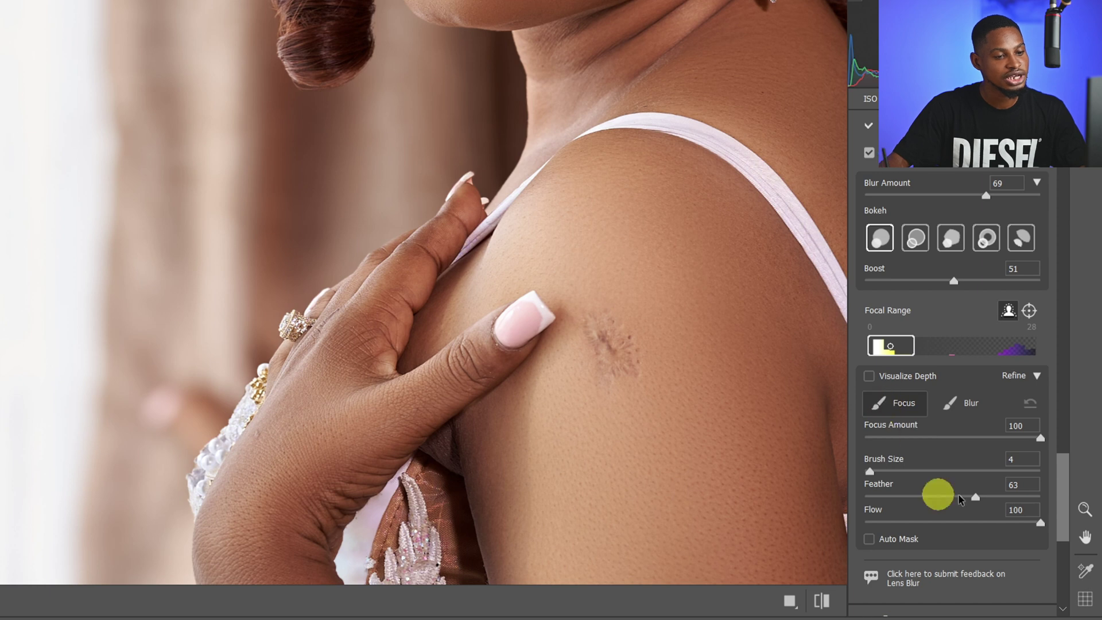
{"action": "left_click_drag", "start_coordinate": [1039, 439], "coordinate": [956, 439]}
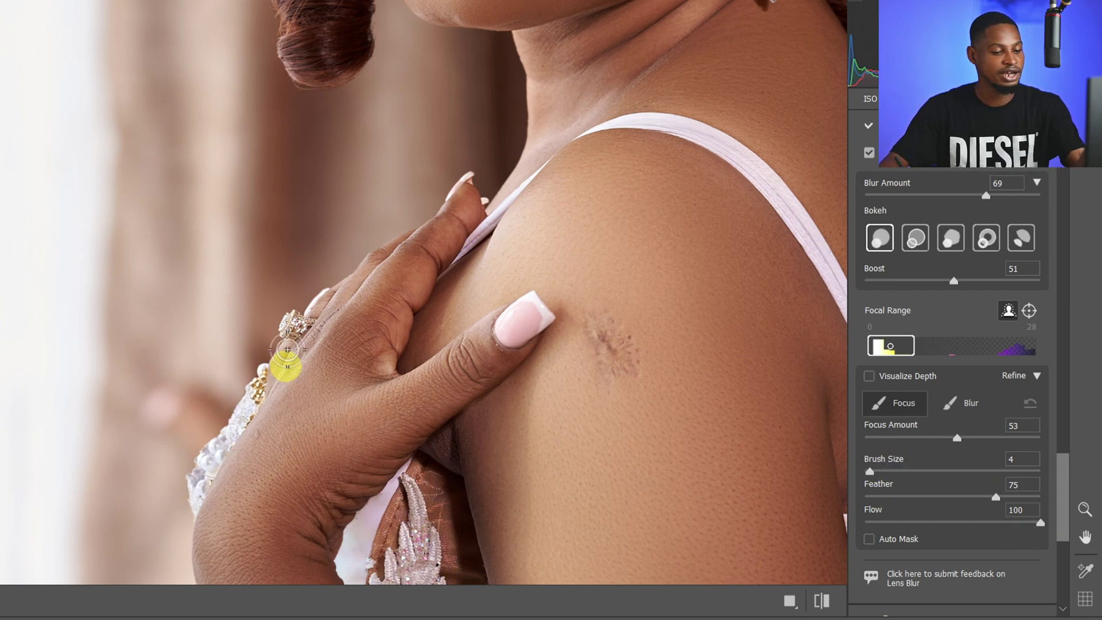
{"action": "key", "text": "bracketright"}
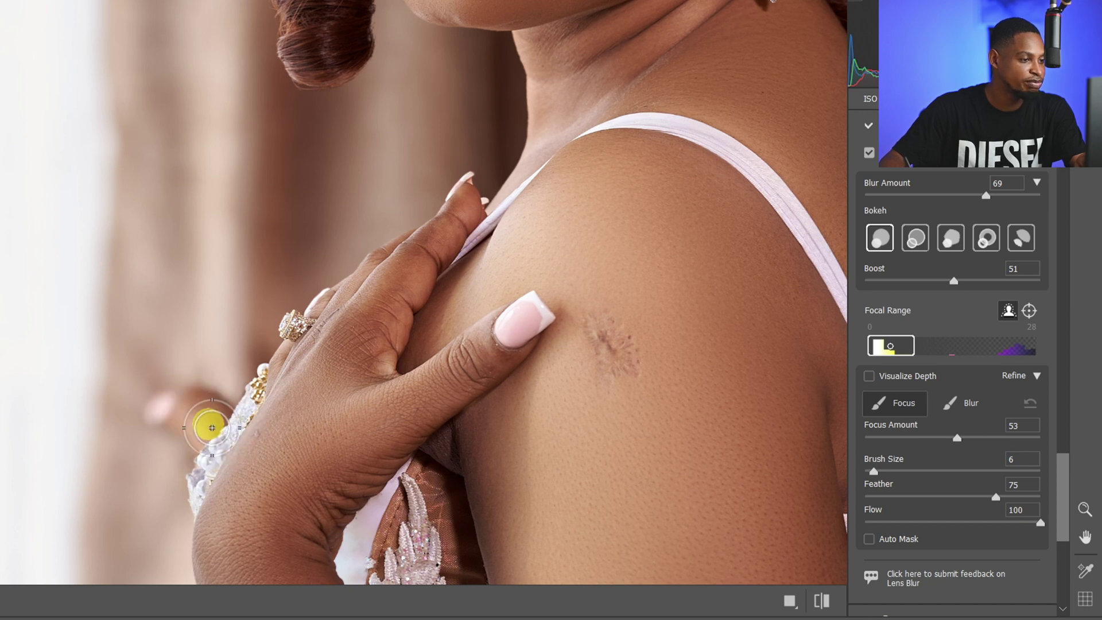
{"action": "left_click", "coordinate": [197, 392]}
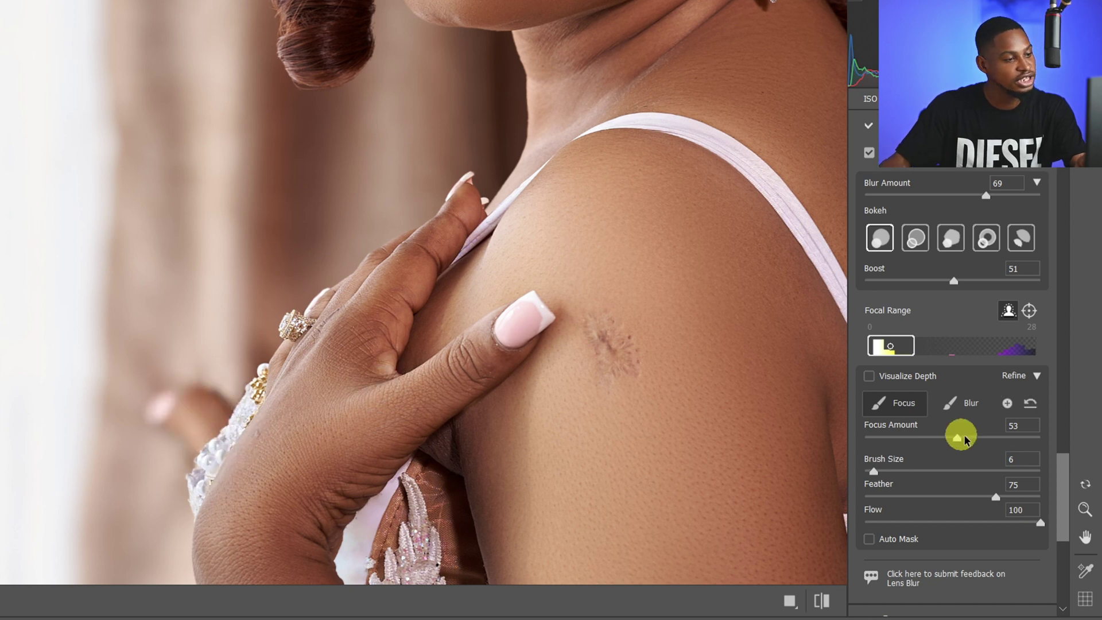
Raise the Focus Amount to 88 with brush size 5 for the fingers and check the hand against the whole portrait
{"action": "left_click_drag", "start_coordinate": [971, 440], "coordinate": [1018, 439]}
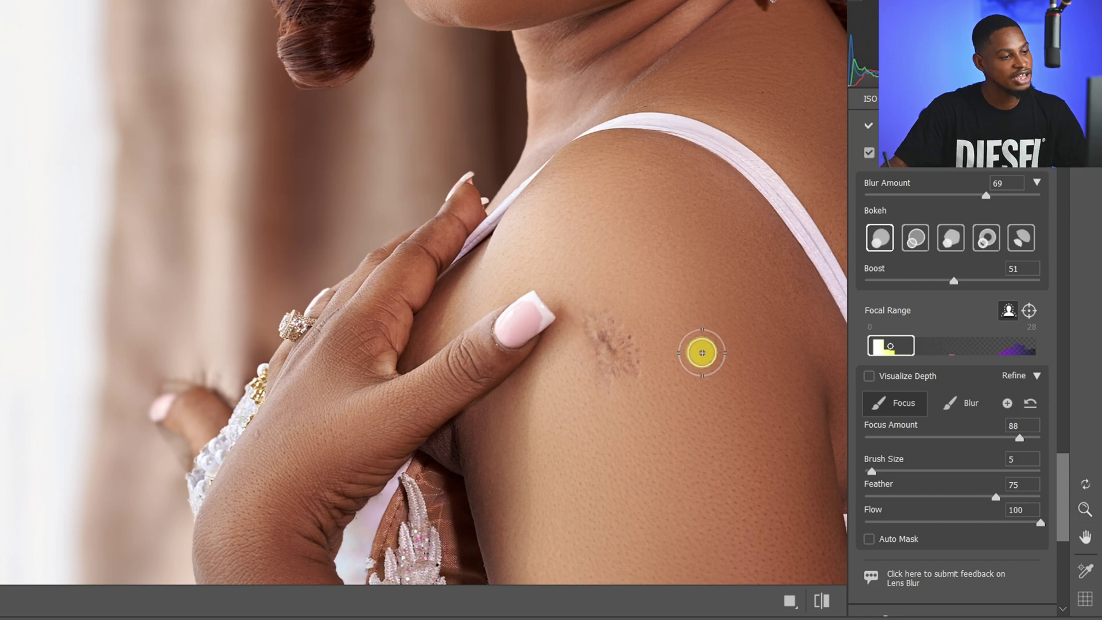
{"action": "left_click_drag", "start_coordinate": [656, 337], "coordinate": [580, 360]}
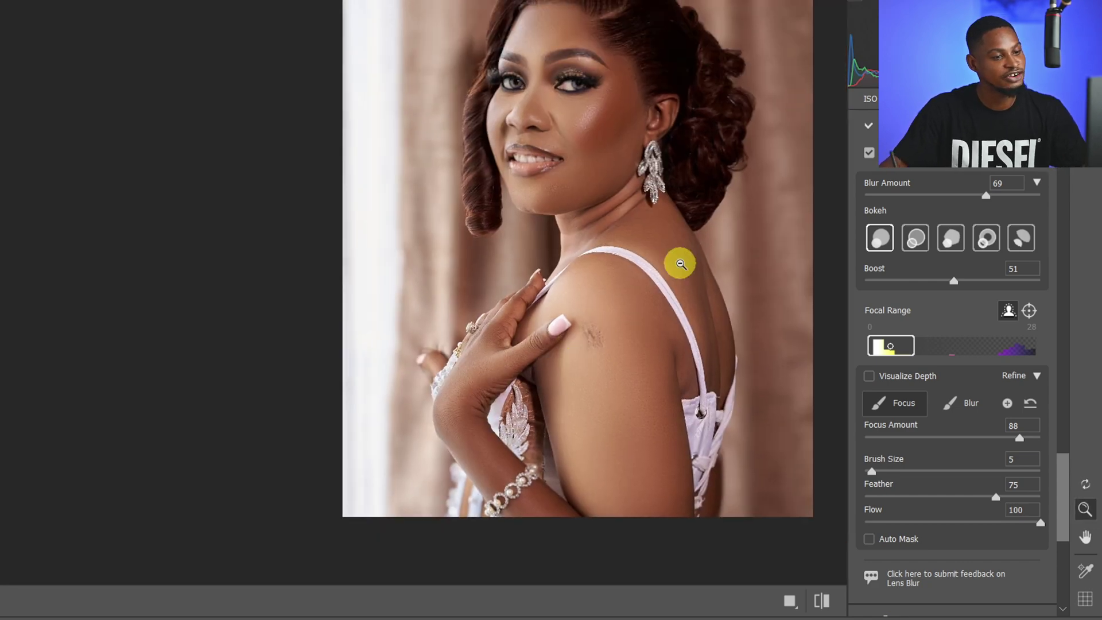
{"action": "left_click", "coordinate": [409, 350]}
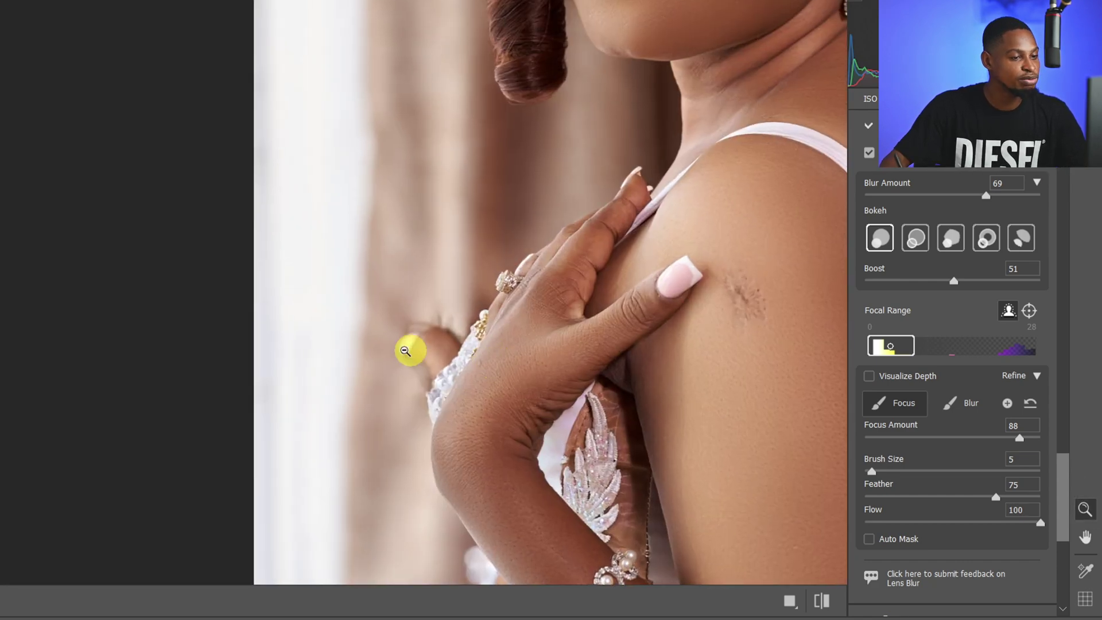
Blur the background around the refocused fingers with the Blur brush at amount 109, using brush sizes 1 to 6, and accept the filter
{"action": "left_click", "coordinate": [966, 403]}
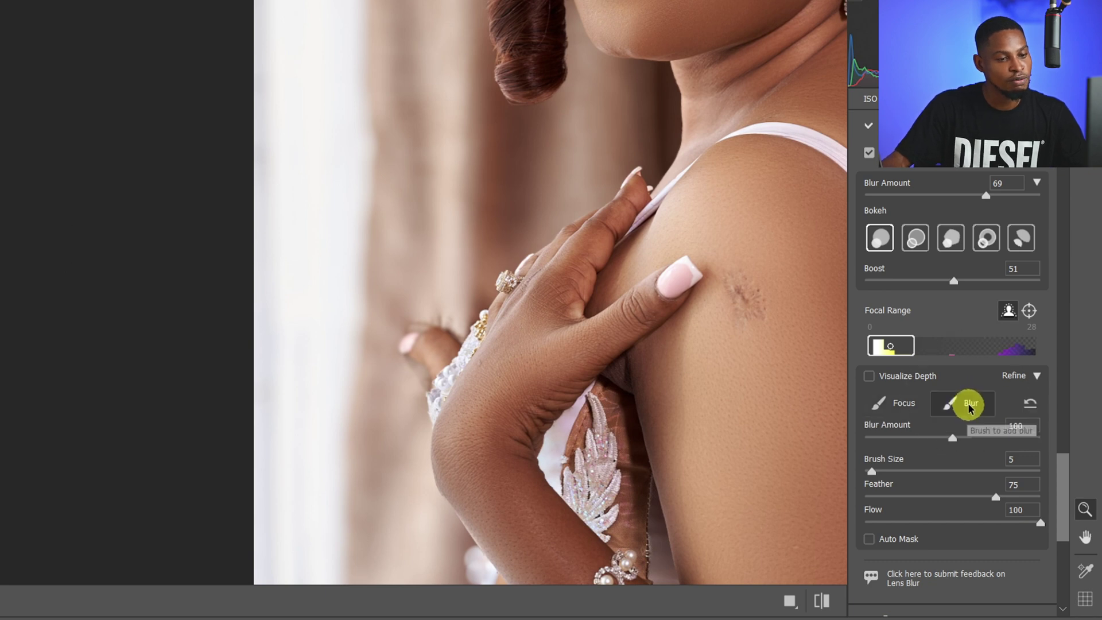
{"action": "key", "text": "["}
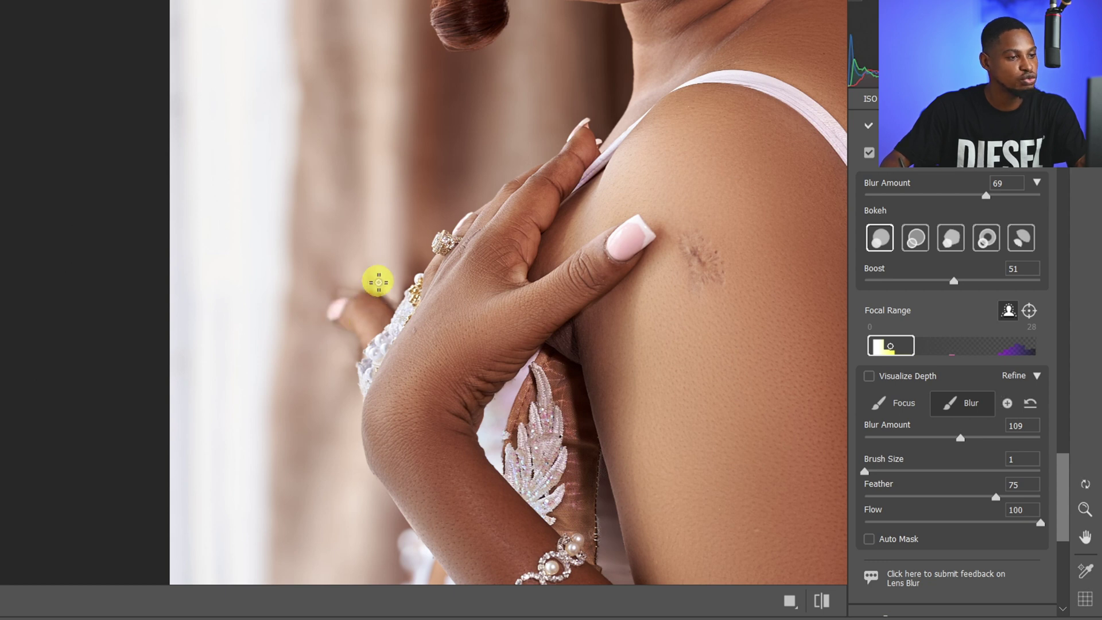
{"action": "key", "text": "bracketright"}
{"action": "key", "text": "bracketright"}
{"action": "key", "text": "bracketright"}
{"action": "key", "text": "bracketright"}
{"action": "key", "text": "bracketright"}
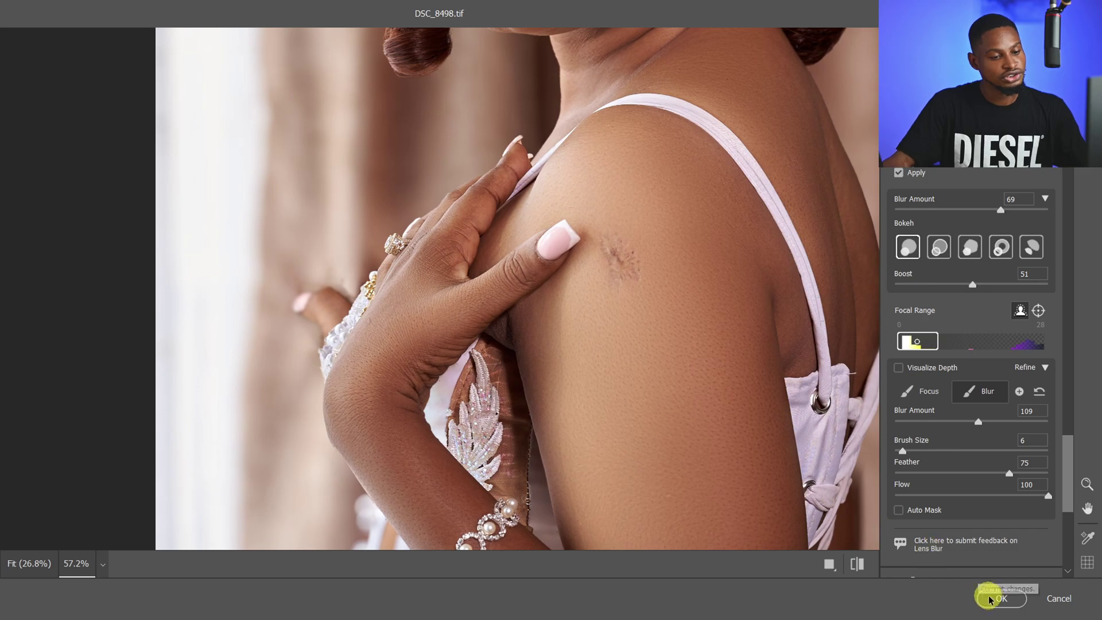
{"action": "left_click", "coordinate": [1000, 599]}
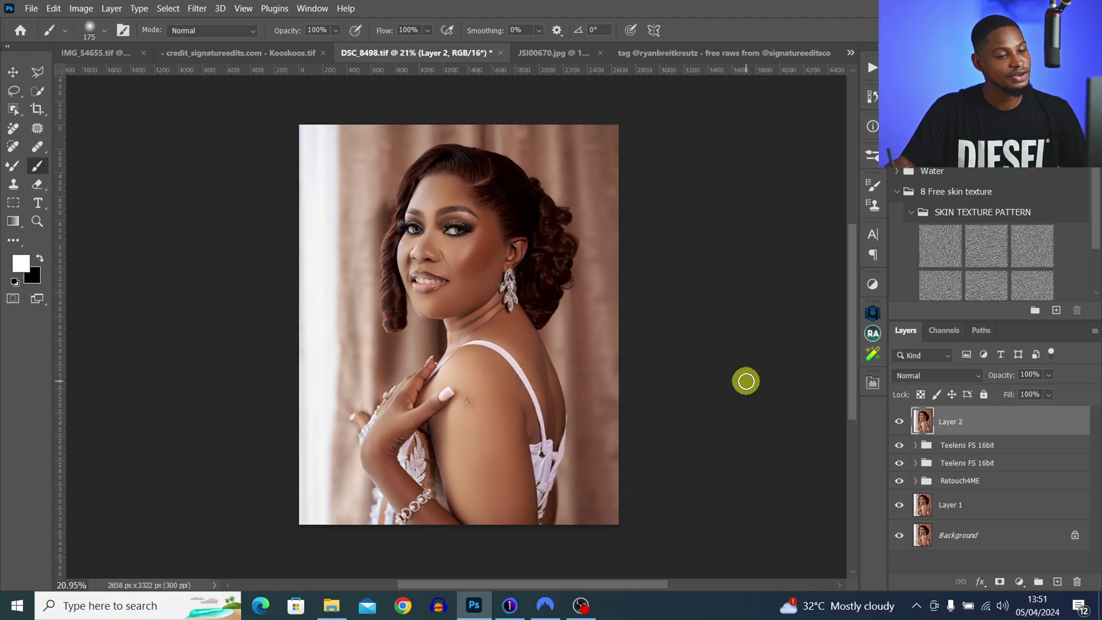
Hide and show Layer 2 to compare the blurred background with the original
{"action": "left_click", "coordinate": [898, 422]}
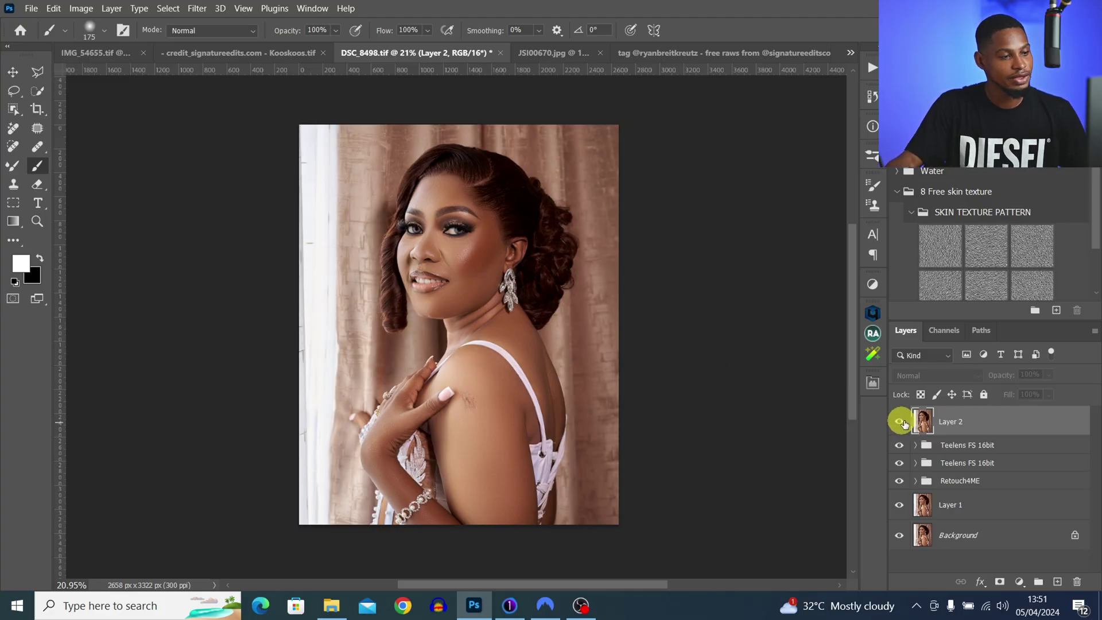
{"action": "left_click", "coordinate": [901, 422]}
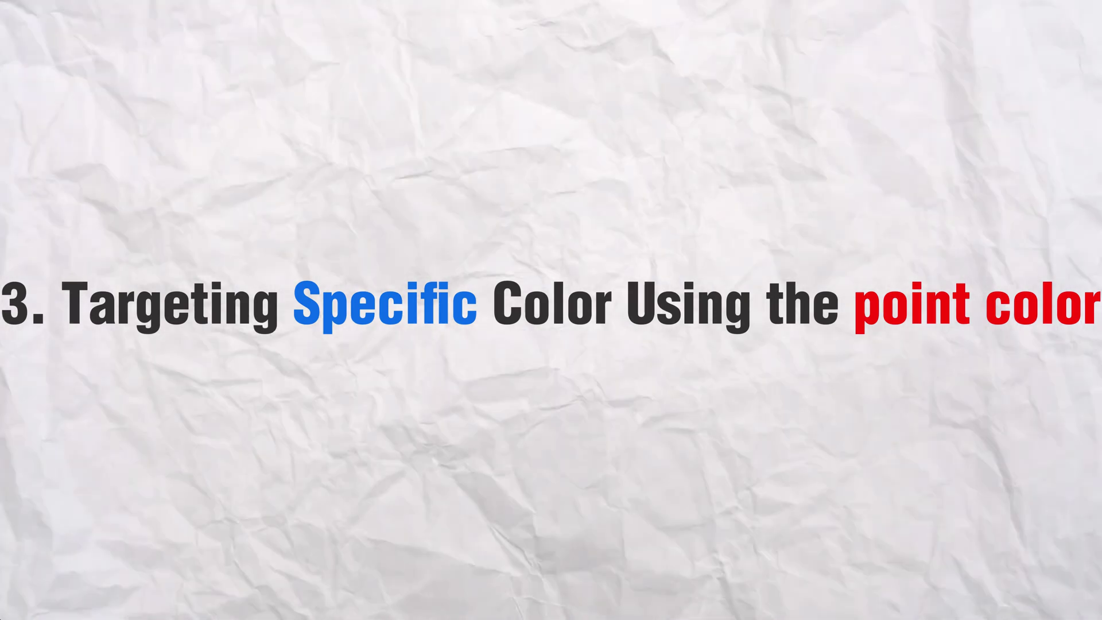
Visualize the Point Color range of the blue sampled from the shutter in the café photo
{"action": "left_click", "coordinate": [879, 406]}
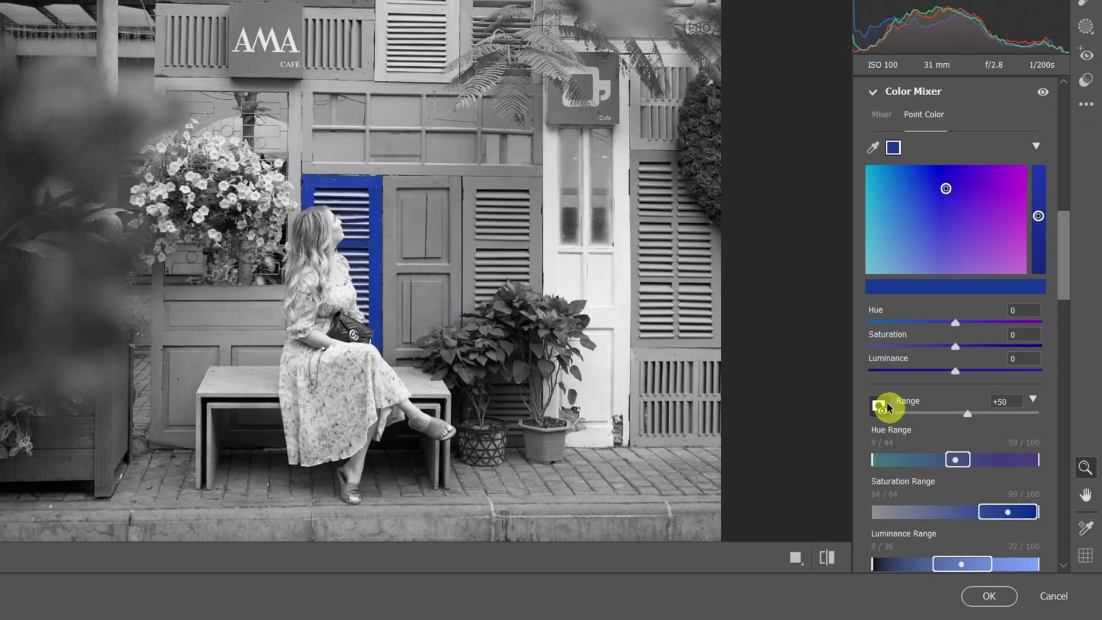
Try shifting the hue and lowering the saturation of the blue sampled from the shutter
{"action": "left_click_drag", "start_coordinate": [953, 323], "coordinate": [897, 323]}
{"action": "left_click_drag", "start_coordinate": [955, 348], "coordinate": [924, 347]}
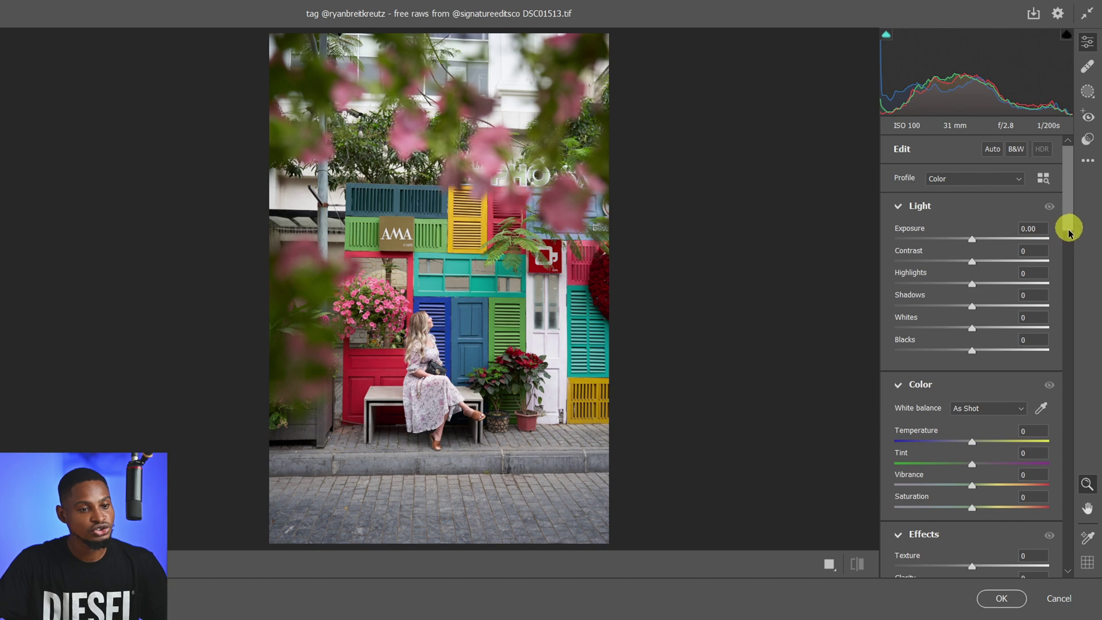
Sample the blue shutter behind the woman with the Point Color dropper in the Color Mixer
{"action": "left_click_drag", "start_coordinate": [1068, 230], "coordinate": [1068, 316]}
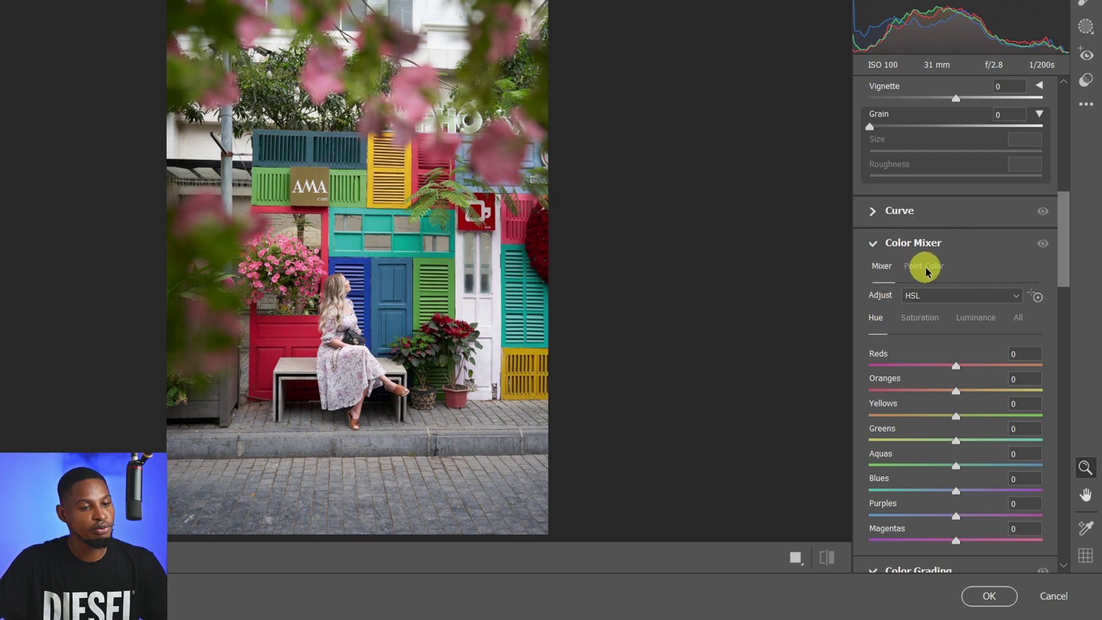
{"action": "left_click", "coordinate": [925, 267]}
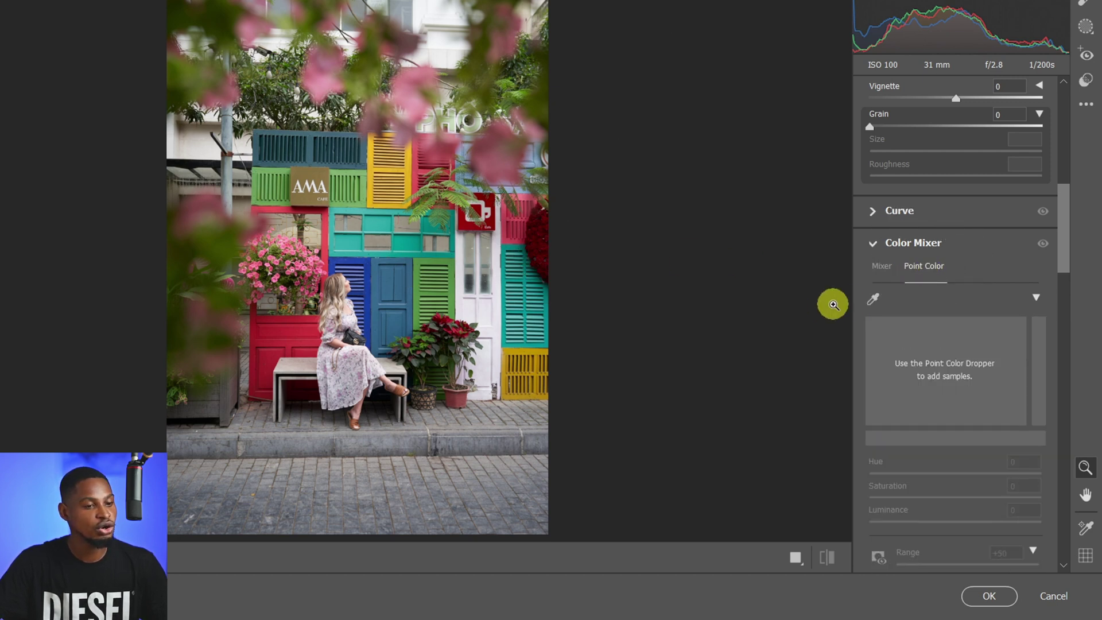
{"action": "left_click", "coordinate": [873, 301]}
{"action": "left_click", "coordinate": [872, 303]}
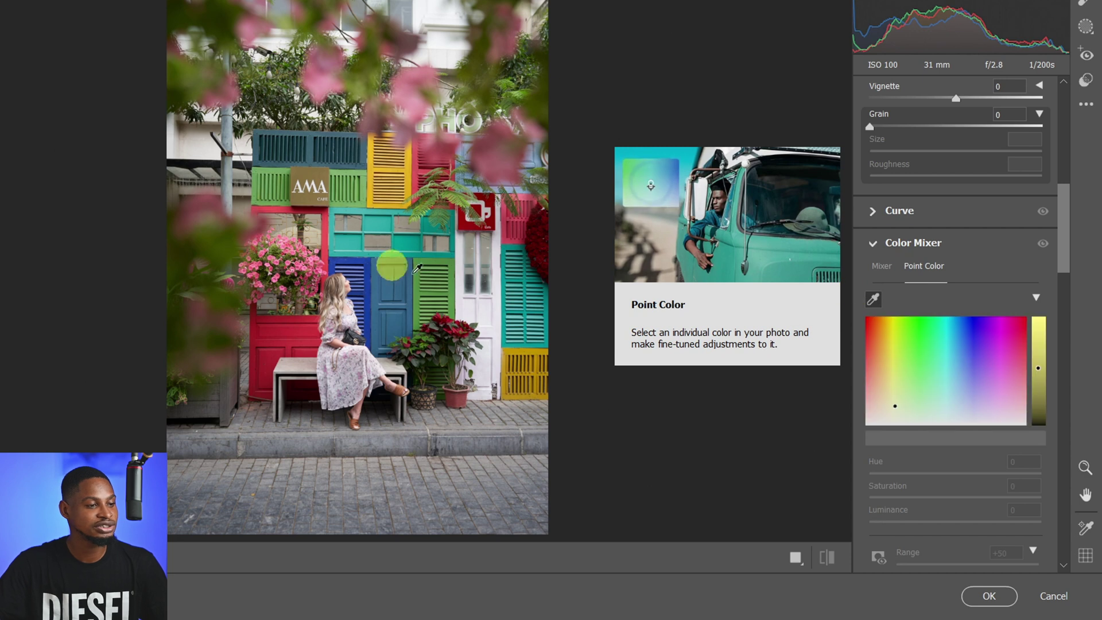
{"action": "mouse_move", "coordinate": [324, 317]}
{"action": "left_mouse_down"}
{"action": "mouse_move", "coordinate": [449, 323]}
{"action": "mouse_move", "coordinate": [369, 261]}
{"action": "left_mouse_up"}
{"action": "key", "text": "z"}
{"action": "left_click", "coordinate": [369, 261]}
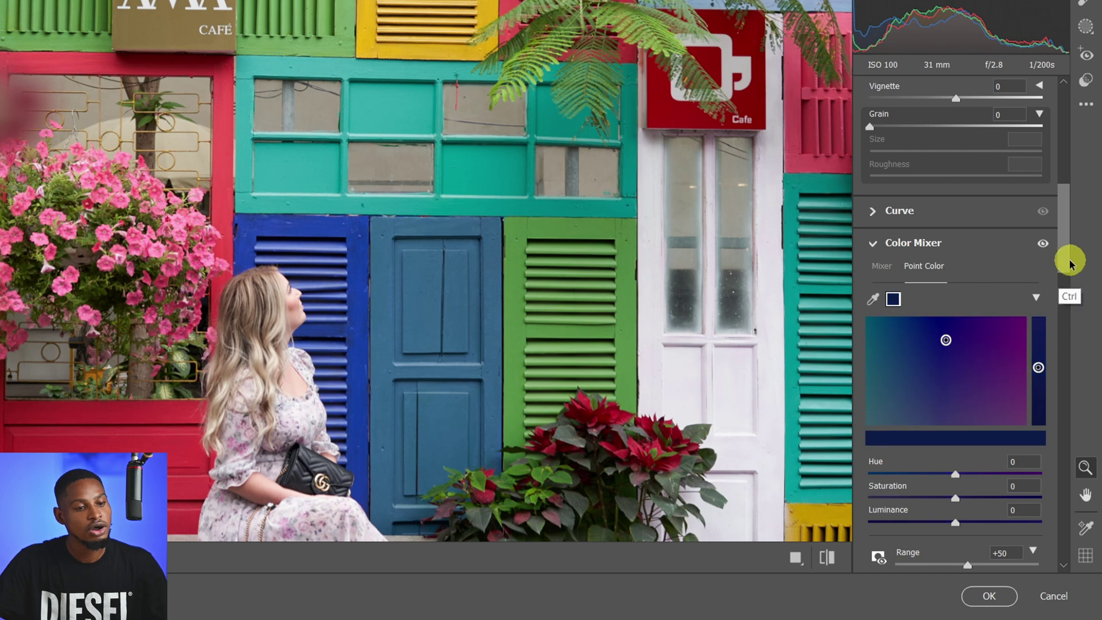
Narrow the sampled blue's inner hue range to 44–59 and visualize the affected colors in the photo
{"action": "left_click_drag", "start_coordinate": [1062, 260], "coordinate": [1062, 285]}
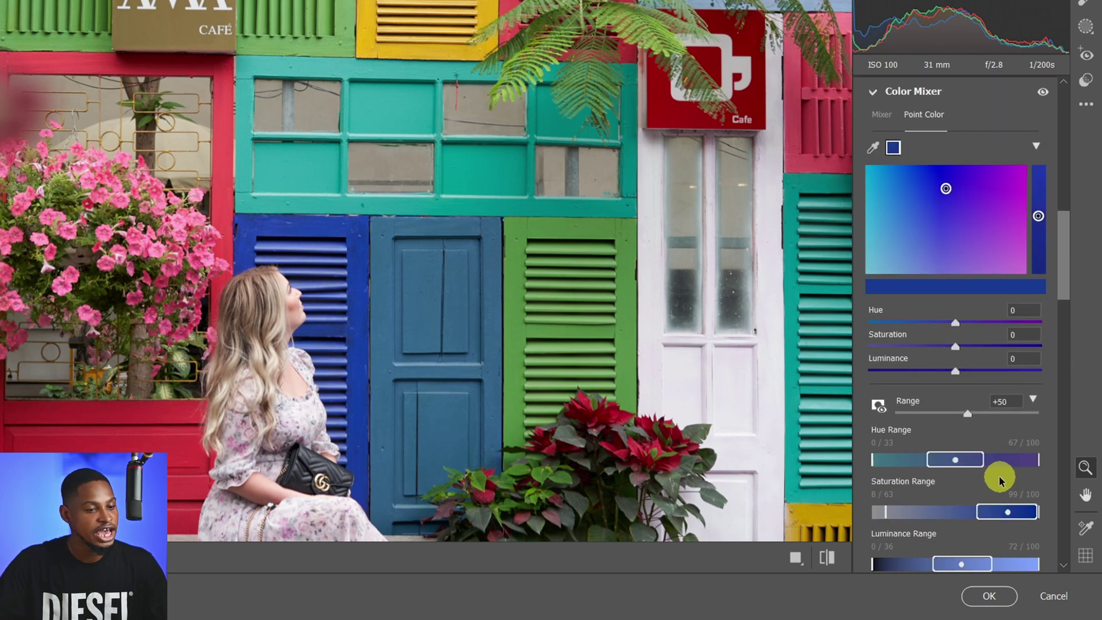
{"action": "left_click_drag", "start_coordinate": [923, 464], "coordinate": [973, 465]}
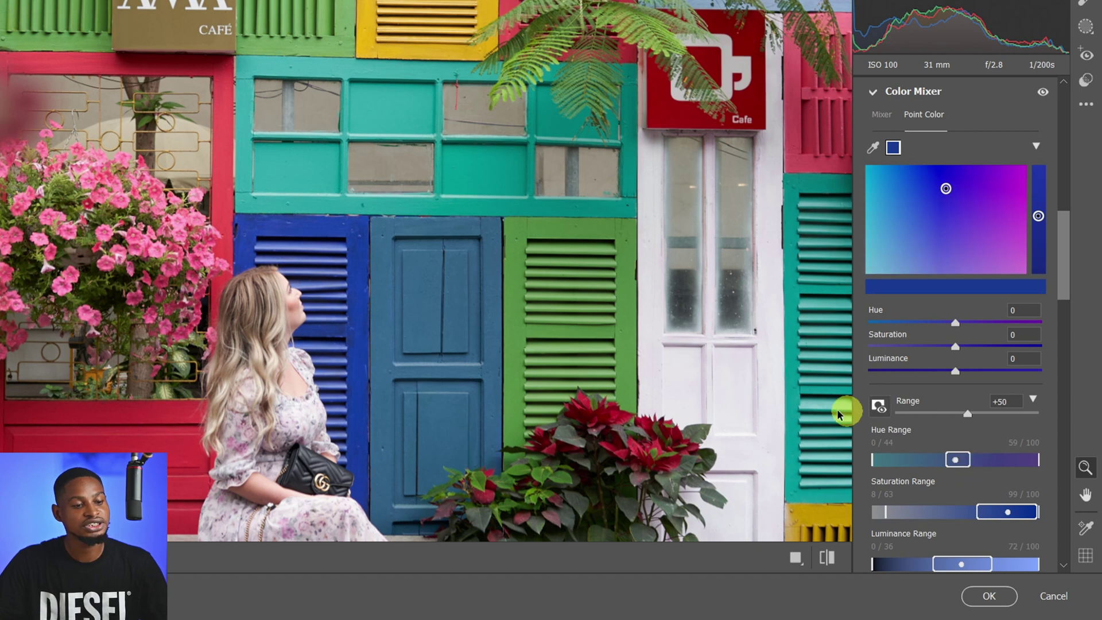
{"action": "left_click", "coordinate": [878, 406]}
{"action": "left_click", "coordinate": [879, 405]}
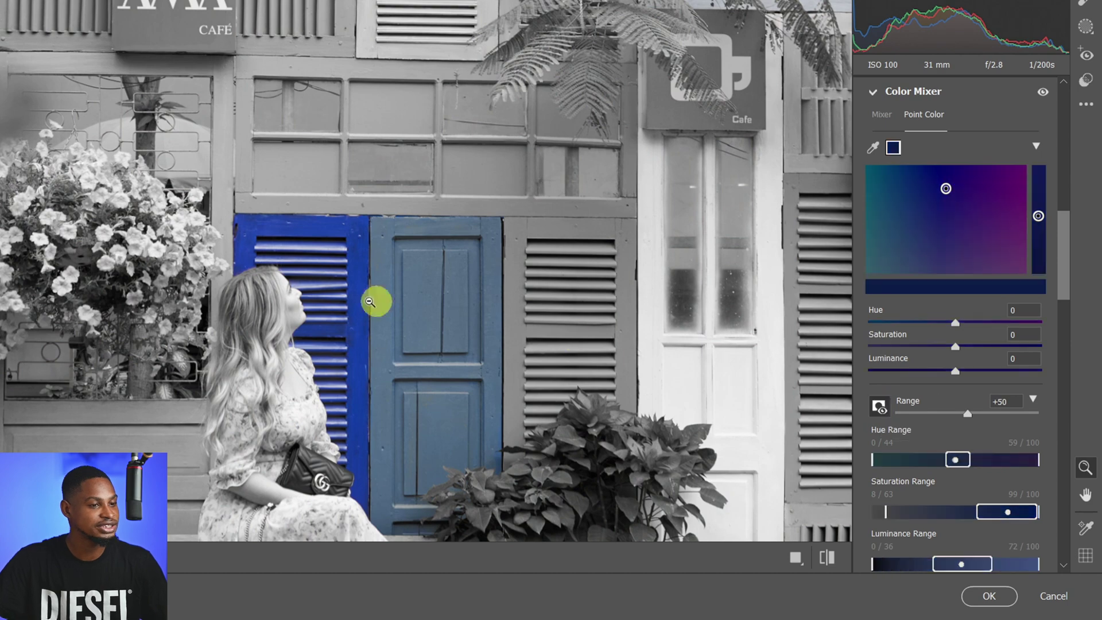
Raise the lower saturation range limits of the sampled blue to 64 / 64 to exclude the neighbouring grey-blue door
{"action": "left_click_drag", "start_coordinate": [330, 298], "coordinate": [432, 293]}
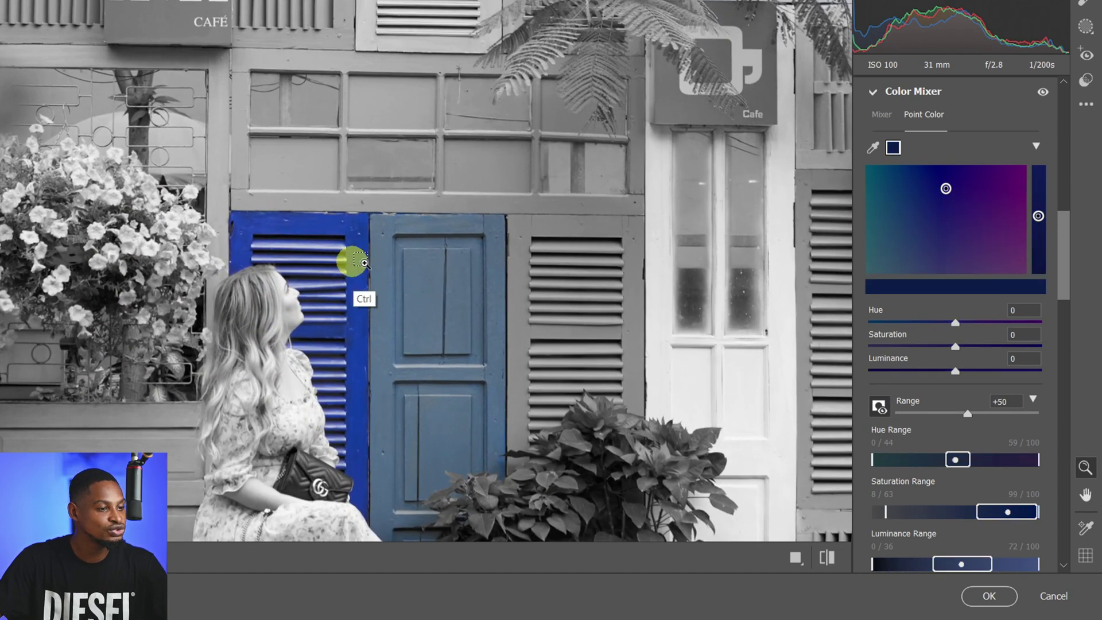
{"action": "left_click", "coordinate": [433, 360], "text": "ctrl"}
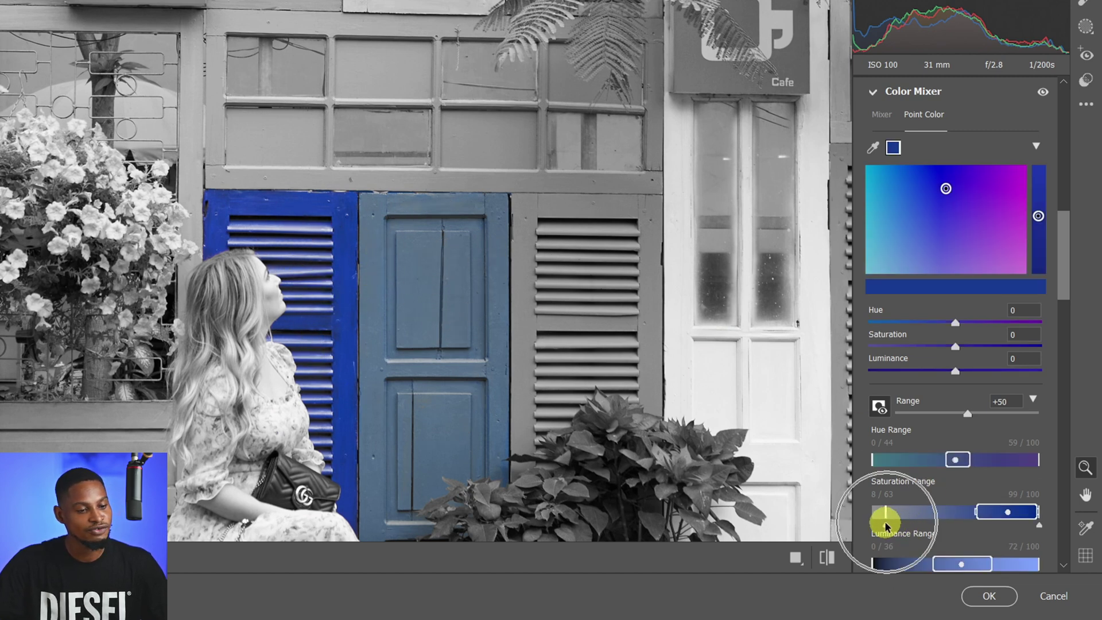
{"action": "left_click_drag", "start_coordinate": [899, 528], "coordinate": [980, 526]}
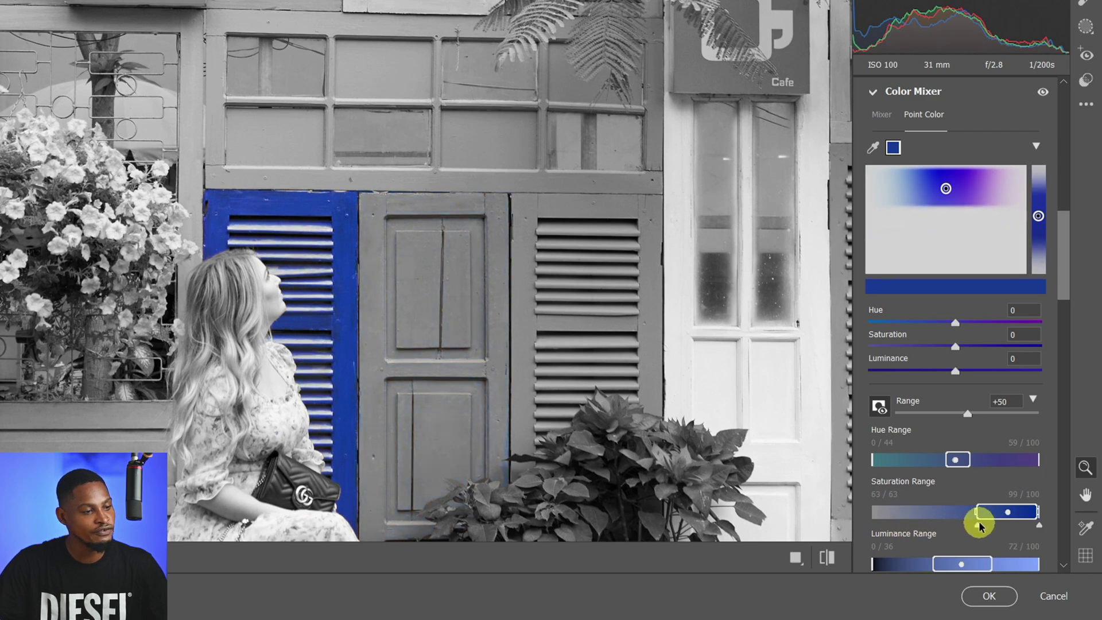
{"action": "left_click", "coordinate": [401, 288], "text": "alt"}
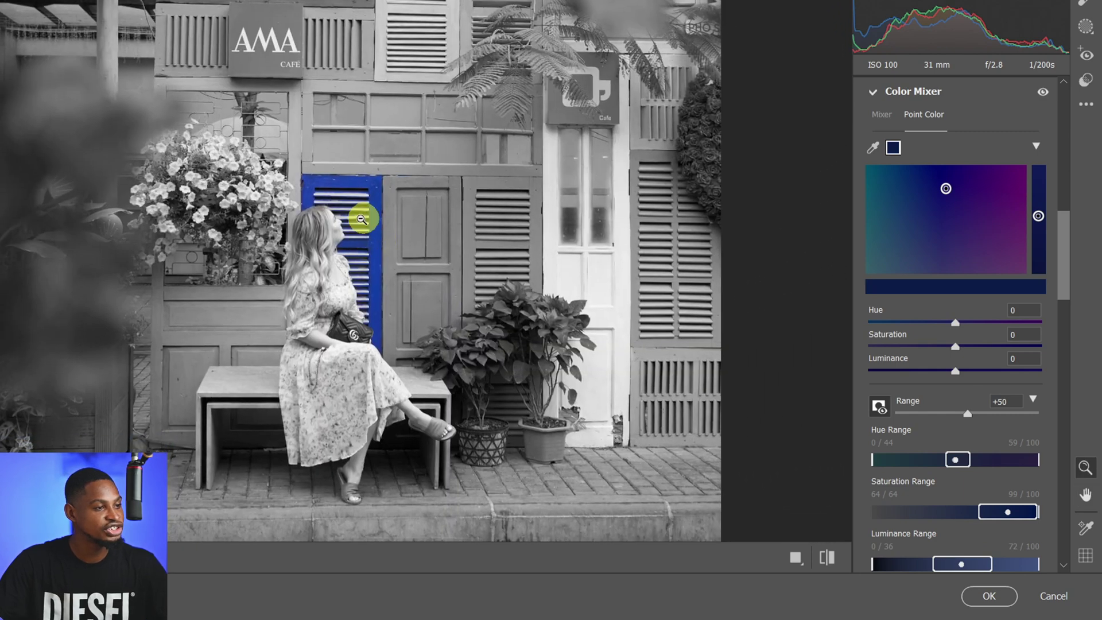
Turn off the range visualization and set the sampled blue's Hue to -33 and Saturation to -38
{"action": "left_click", "coordinate": [878, 406]}
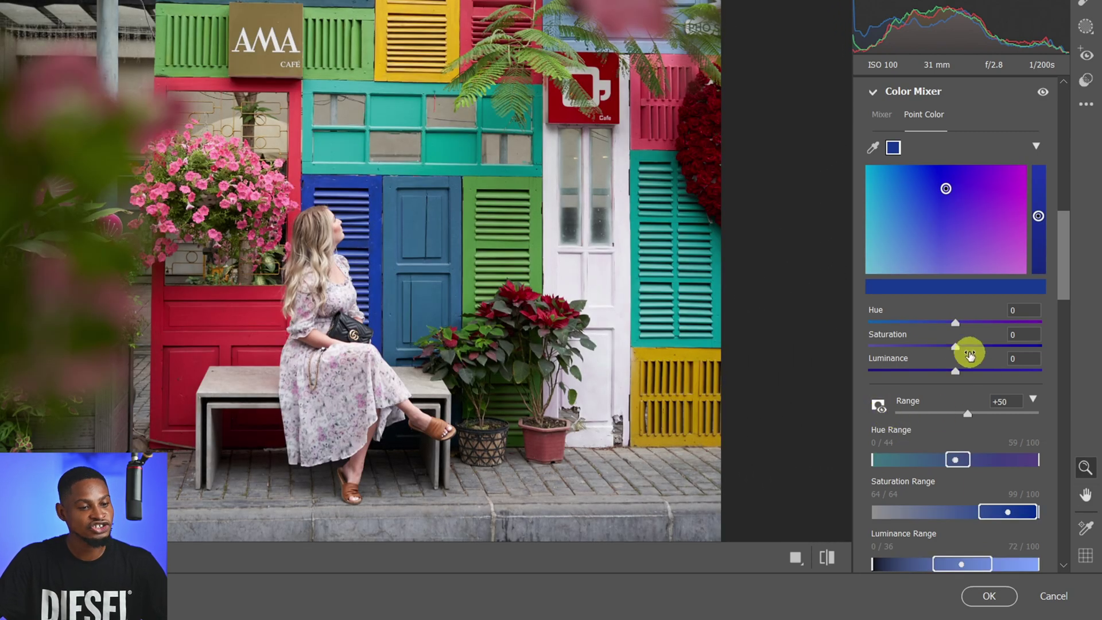
{"action": "mouse_move", "coordinate": [954, 325]}
{"action": "left_mouse_down"}
{"action": "mouse_move", "coordinate": [890, 327]}
{"action": "mouse_move", "coordinate": [1060, 319]}
{"action": "mouse_move", "coordinate": [794, 347]}
{"action": "mouse_move", "coordinate": [1021, 319]}
{"action": "mouse_move", "coordinate": [898, 338]}
{"action": "mouse_move", "coordinate": [1027, 343]}
{"action": "mouse_move", "coordinate": [924, 356]}
{"action": "mouse_move", "coordinate": [976, 322]}
{"action": "left_mouse_up"}
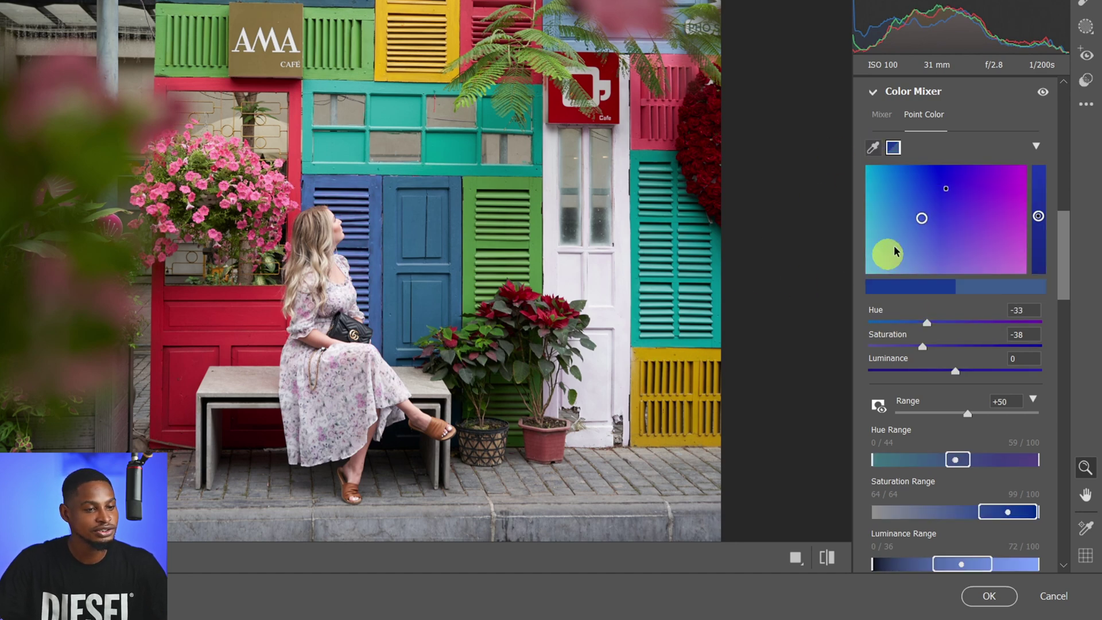
{"action": "left_click", "coordinate": [846, 187]}
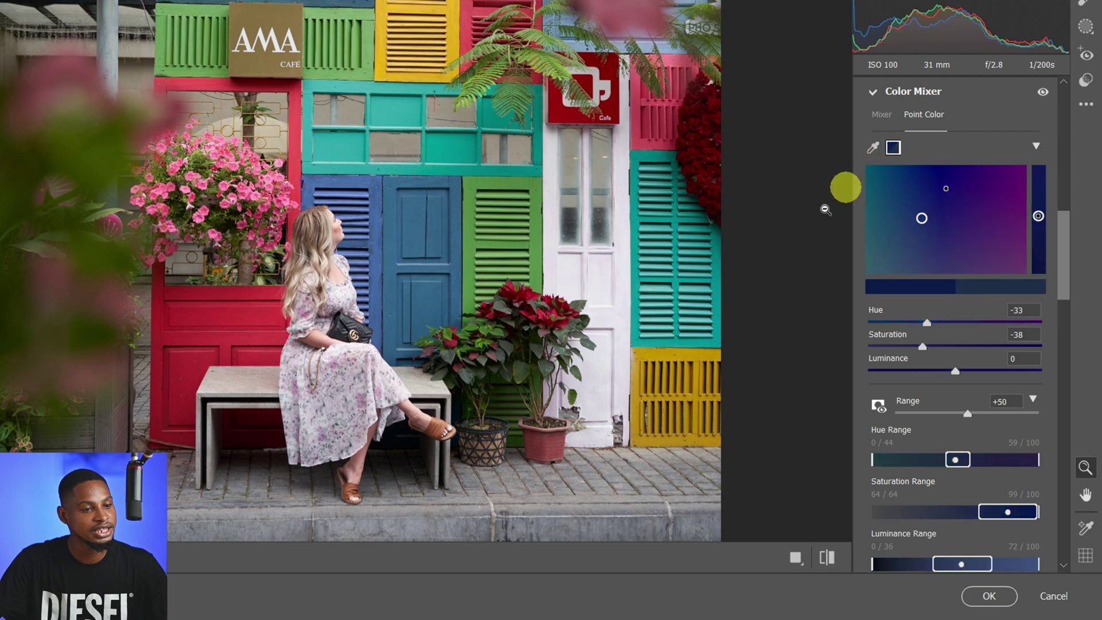
Sample the yellow of the lower shutter as a second point color and visualize its range
{"action": "left_click", "coordinate": [873, 148]}
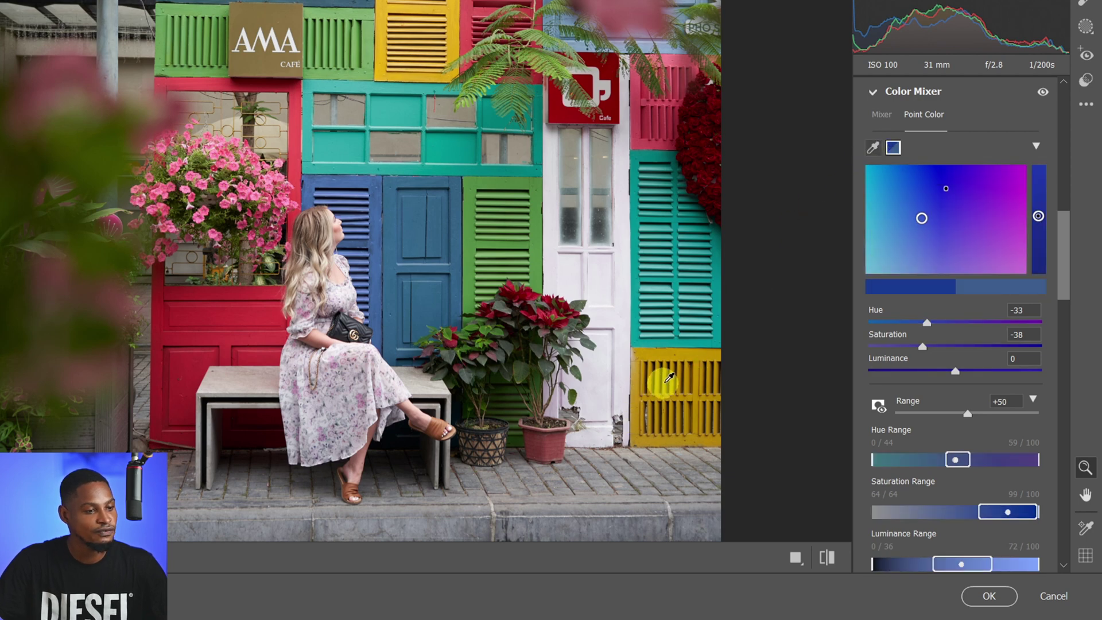
{"action": "left_click", "coordinate": [677, 348]}
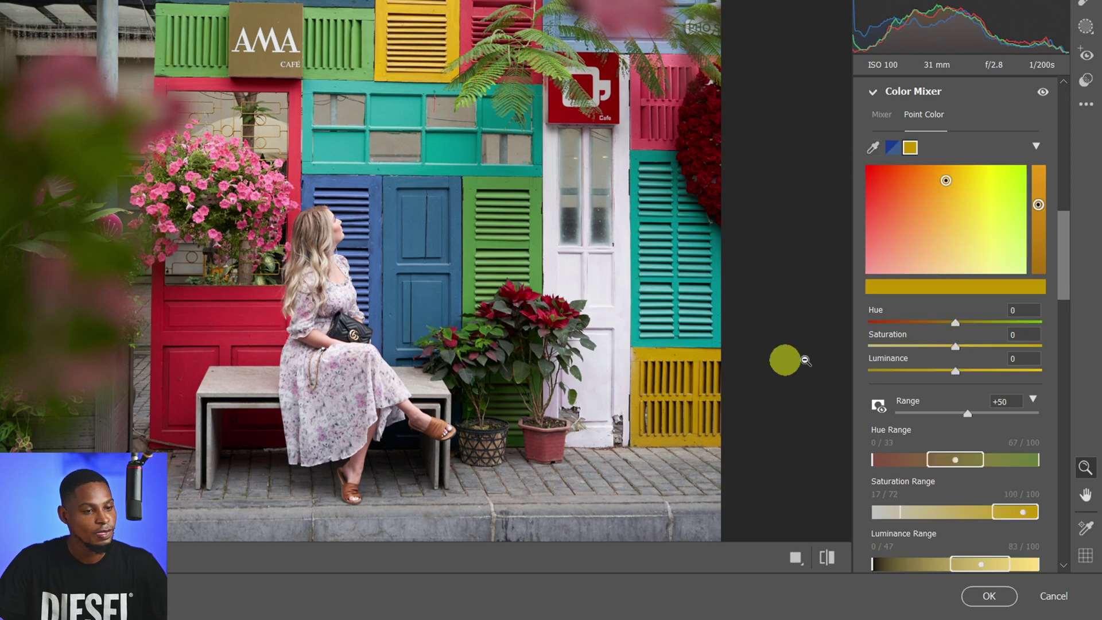
{"action": "left_click", "coordinate": [879, 406]}
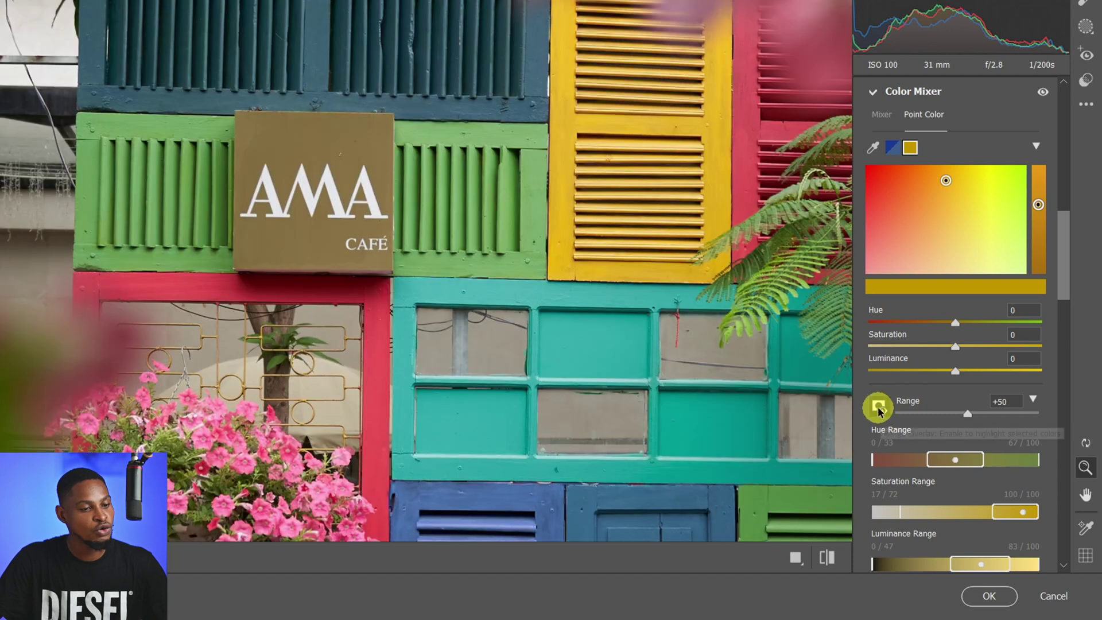
{"action": "left_click", "coordinate": [878, 406]}
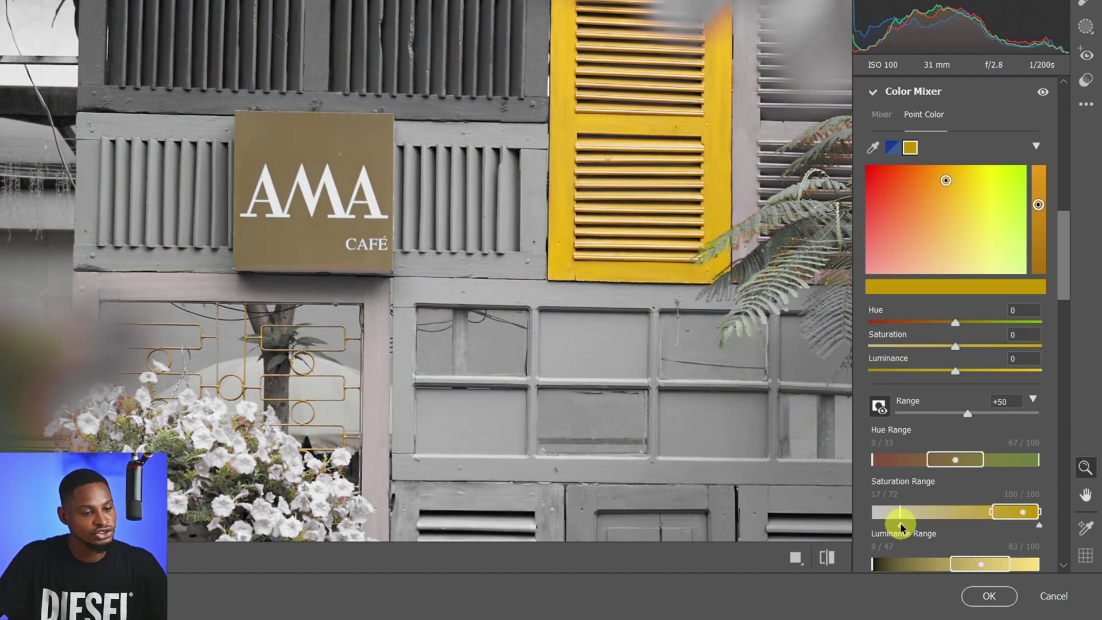
Raise the yellow's lower saturation range limits to 68 / 73, check the surrounding areas, and turn off the range visualization
{"action": "left_click_drag", "start_coordinate": [900, 525], "coordinate": [984, 520]}
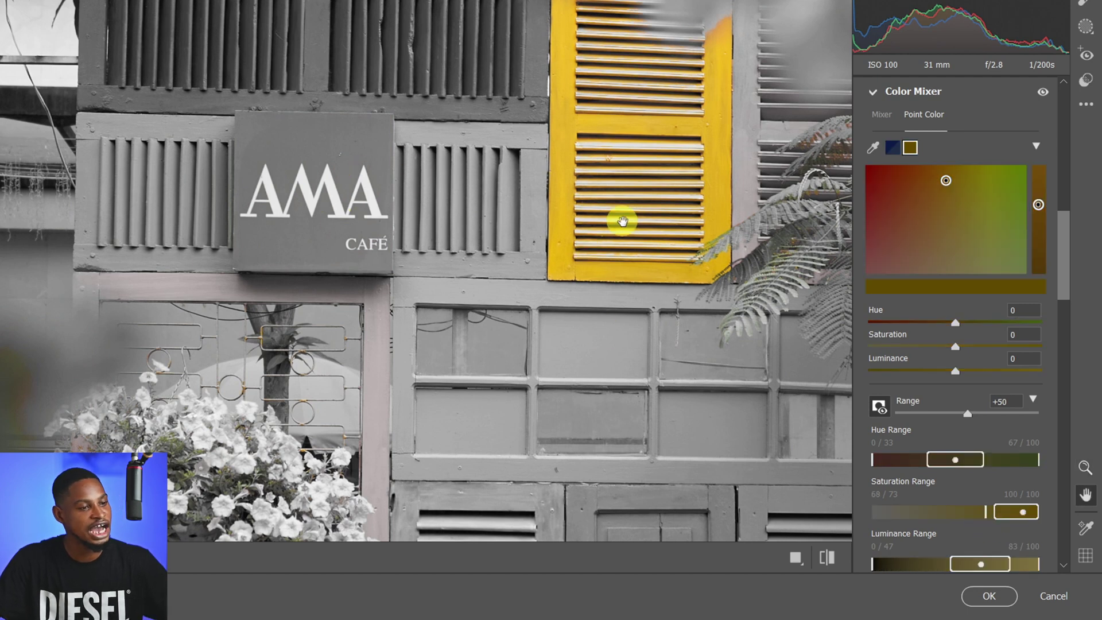
{"action": "left_click_drag", "start_coordinate": [622, 222], "coordinate": [368, 128]}
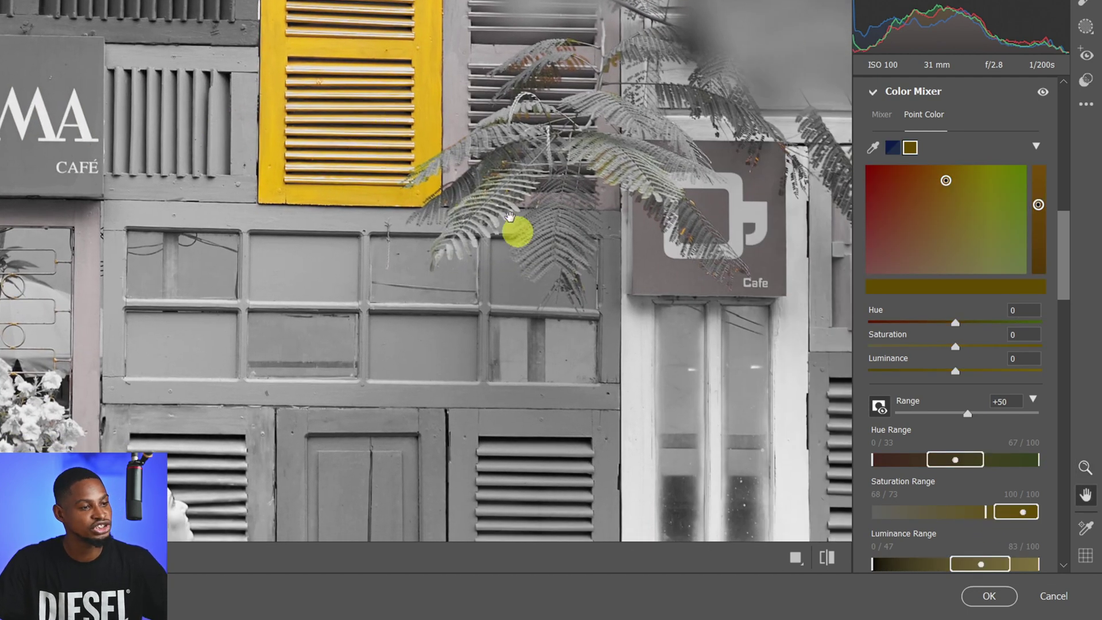
{"action": "left_click_drag", "start_coordinate": [508, 174], "coordinate": [514, 239]}
{"action": "left_click", "coordinate": [883, 410]}
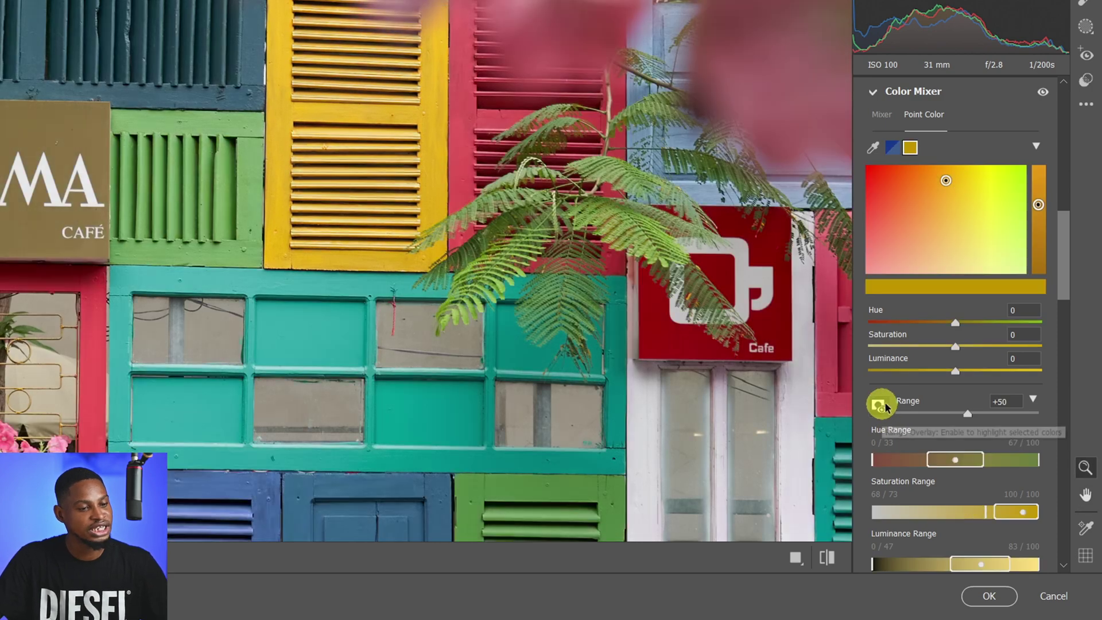
{"action": "left_click", "coordinate": [597, 343]}
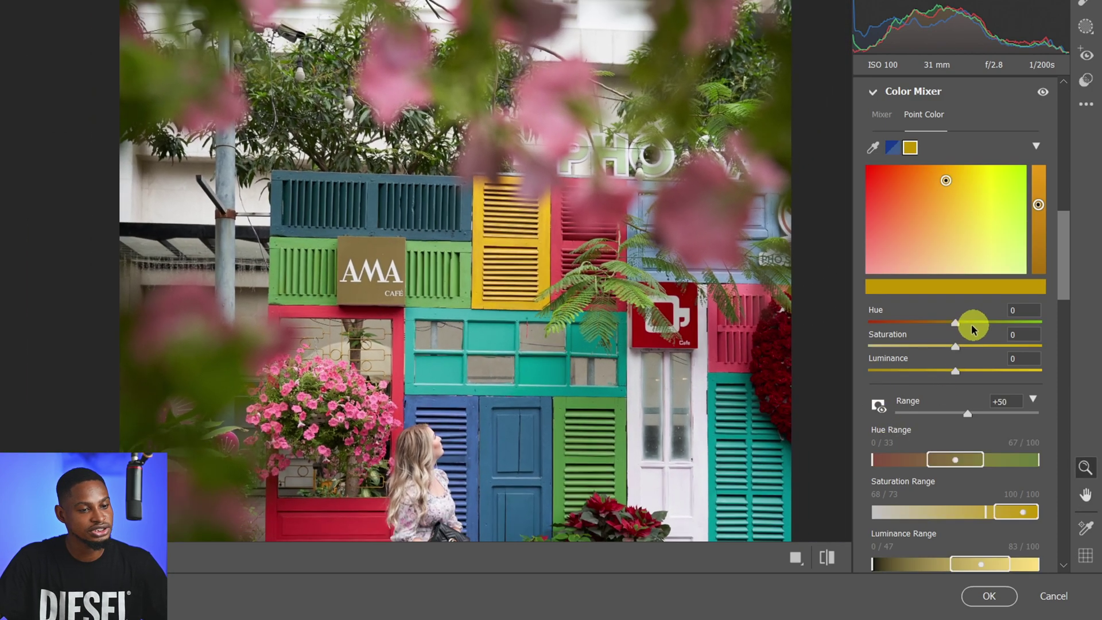
Set the sampled yellow's Hue to -74 and Saturation to +7 to turn the shutters orange, and accept the filter
{"action": "left_click_drag", "start_coordinate": [956, 349], "coordinate": [904, 333]}
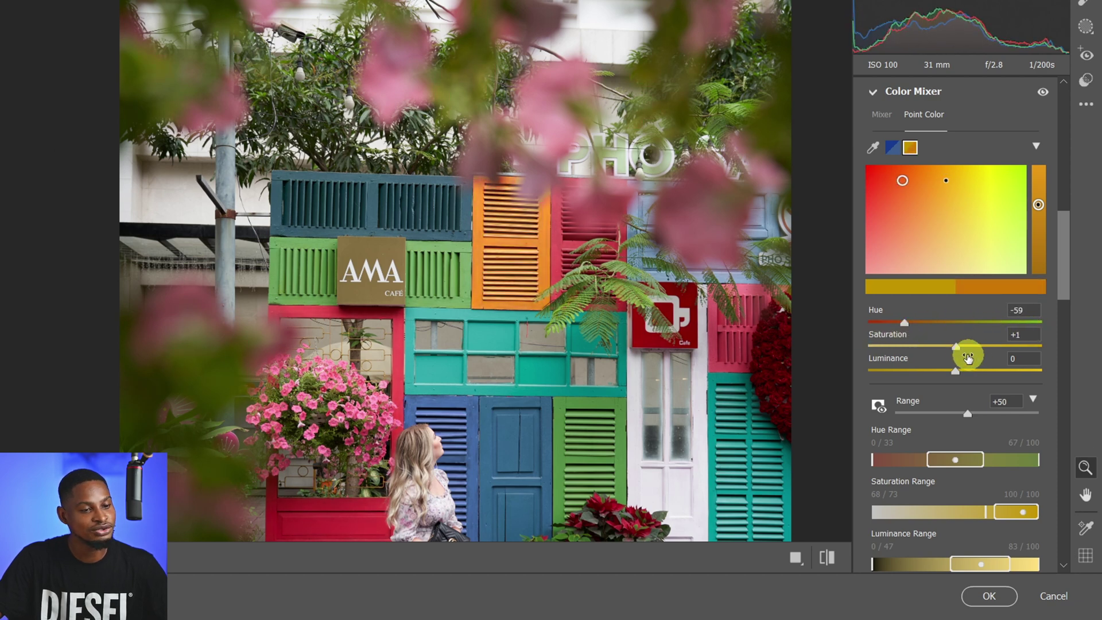
{"action": "left_click_drag", "start_coordinate": [967, 358], "coordinate": [843, 356]}
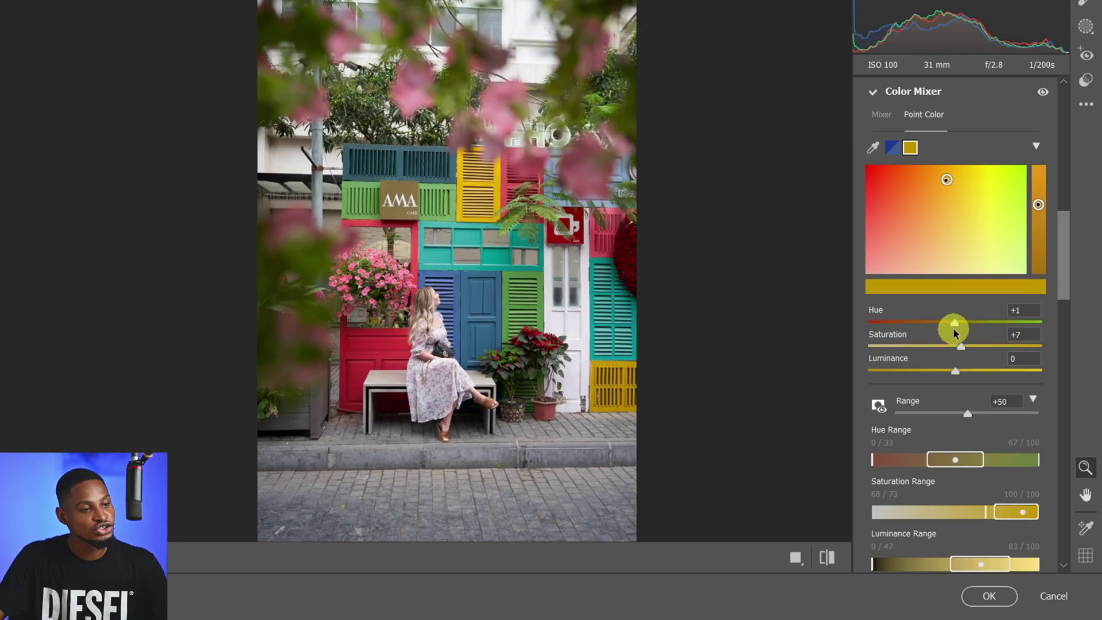
{"action": "left_click_drag", "start_coordinate": [954, 328], "coordinate": [865, 339]}
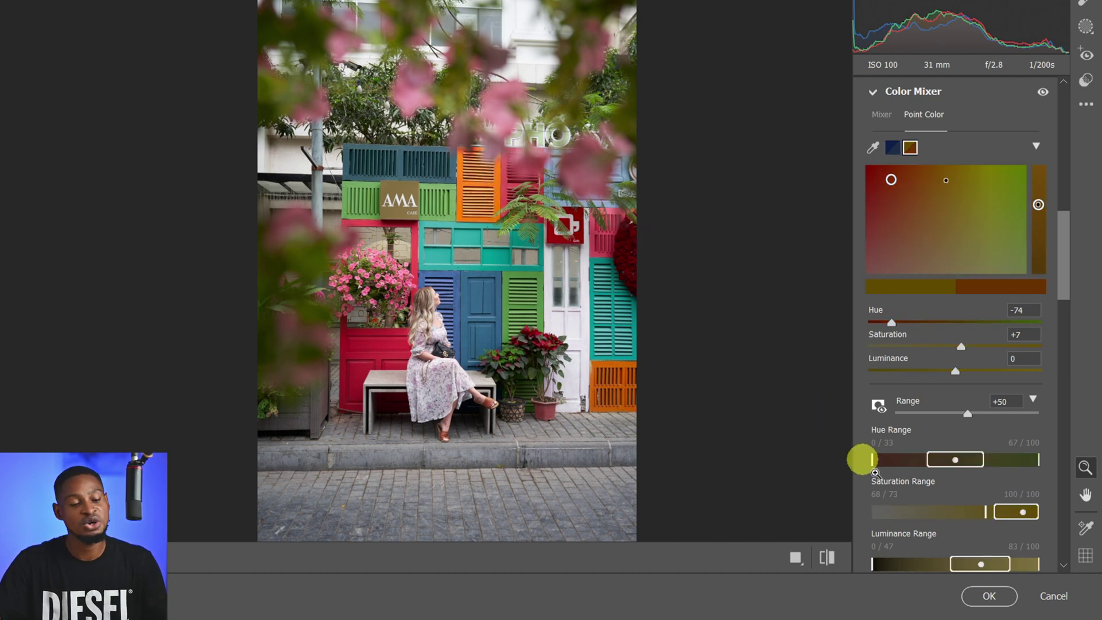
{"action": "left_click", "coordinate": [987, 597]}
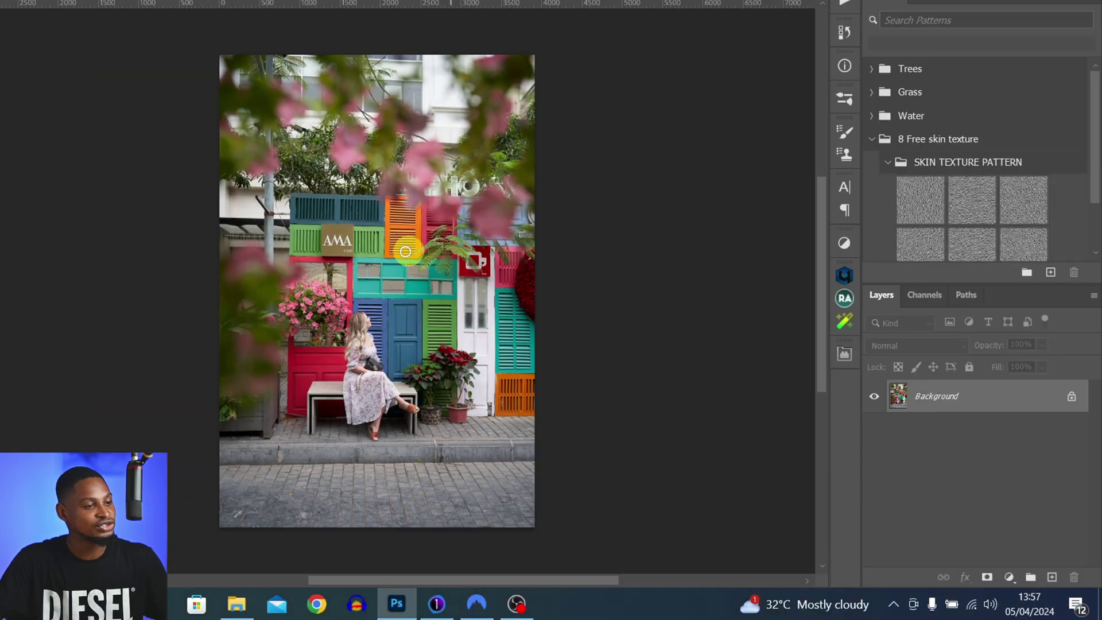
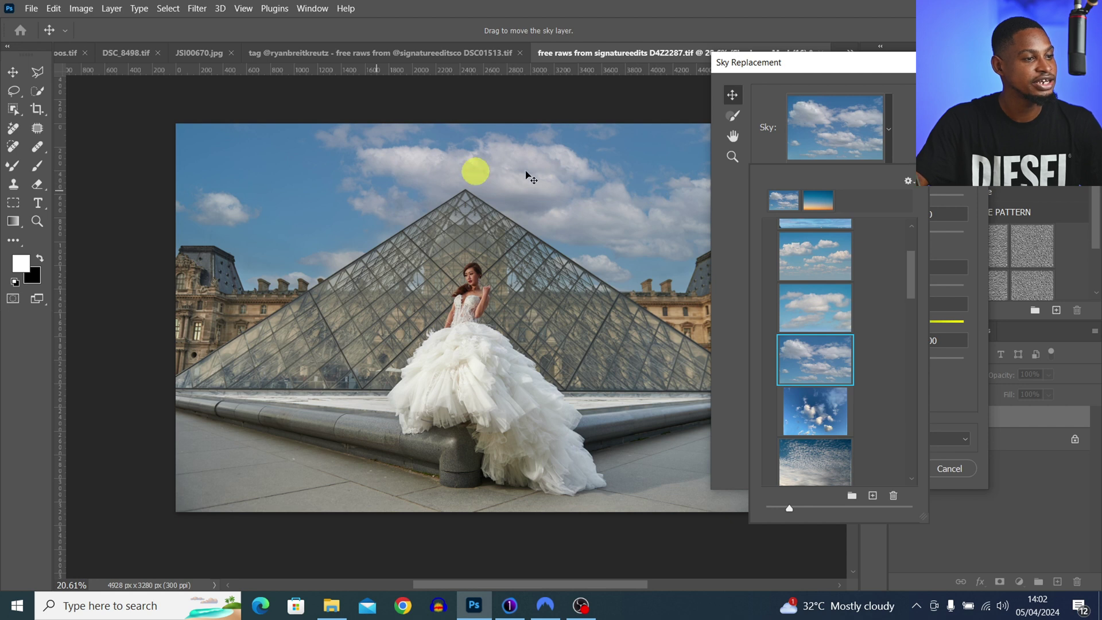
Shift the cloudy blue replacement sky slightly behind the pyramid and set its Brightness to 50 and Temperature to -9
{"action": "left_click", "coordinate": [489, 217]}
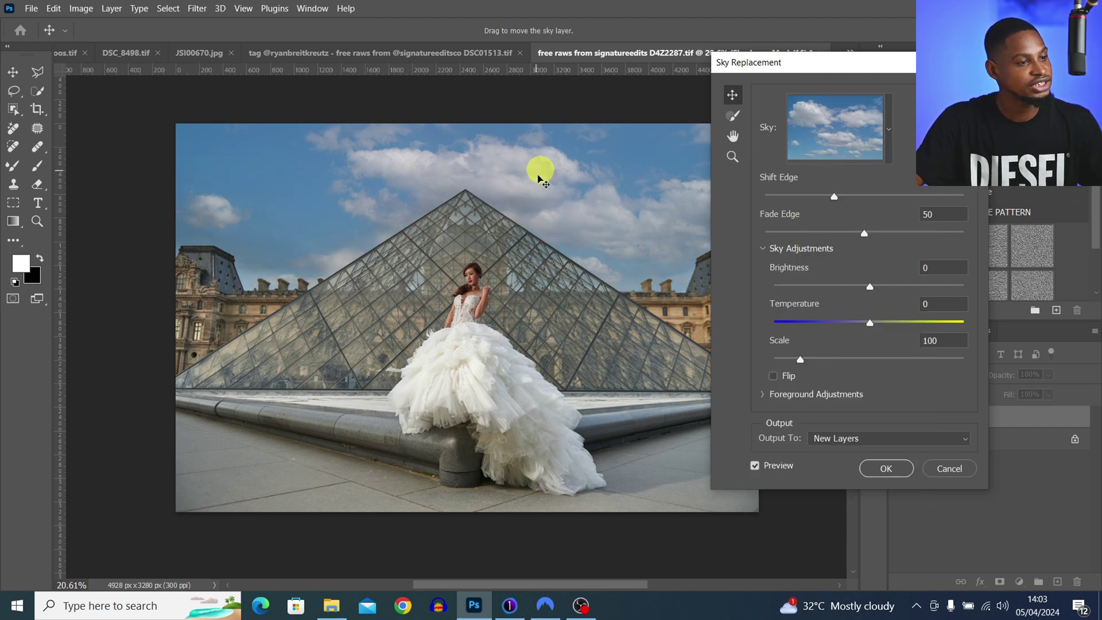
{"action": "mouse_move", "coordinate": [575, 191]}
{"action": "left_mouse_down"}
{"action": "mouse_move", "coordinate": [524, 180]}
{"action": "mouse_move", "coordinate": [586, 180]}
{"action": "mouse_move", "coordinate": [592, 191]}
{"action": "mouse_move", "coordinate": [577, 189]}
{"action": "left_mouse_up"}
{"action": "key", "text": "ctrl"}
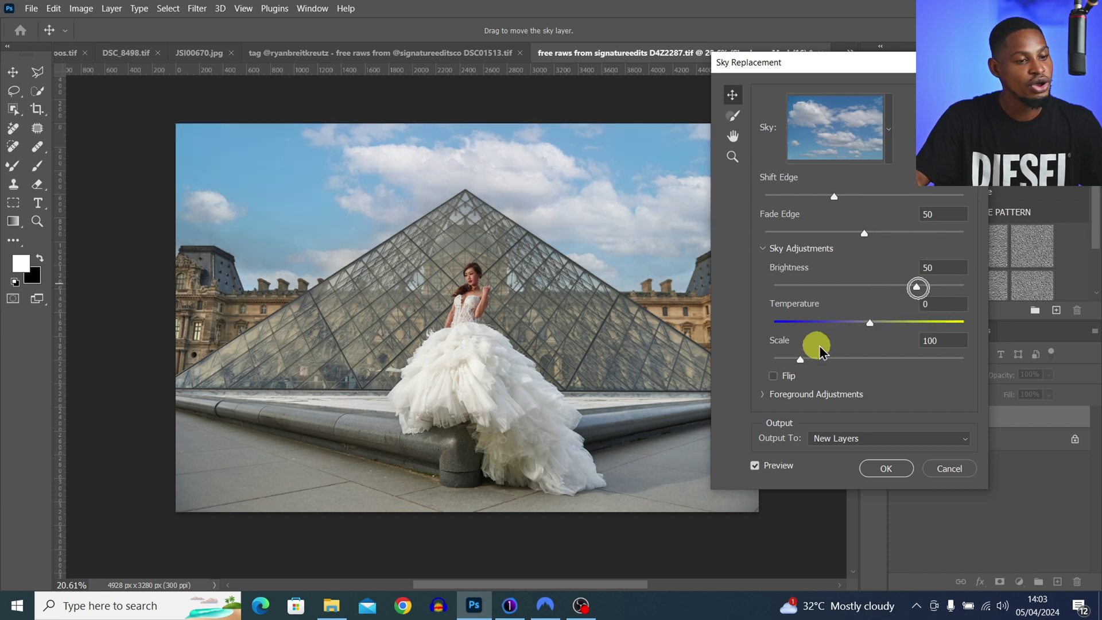
{"action": "left_click", "coordinate": [871, 322]}
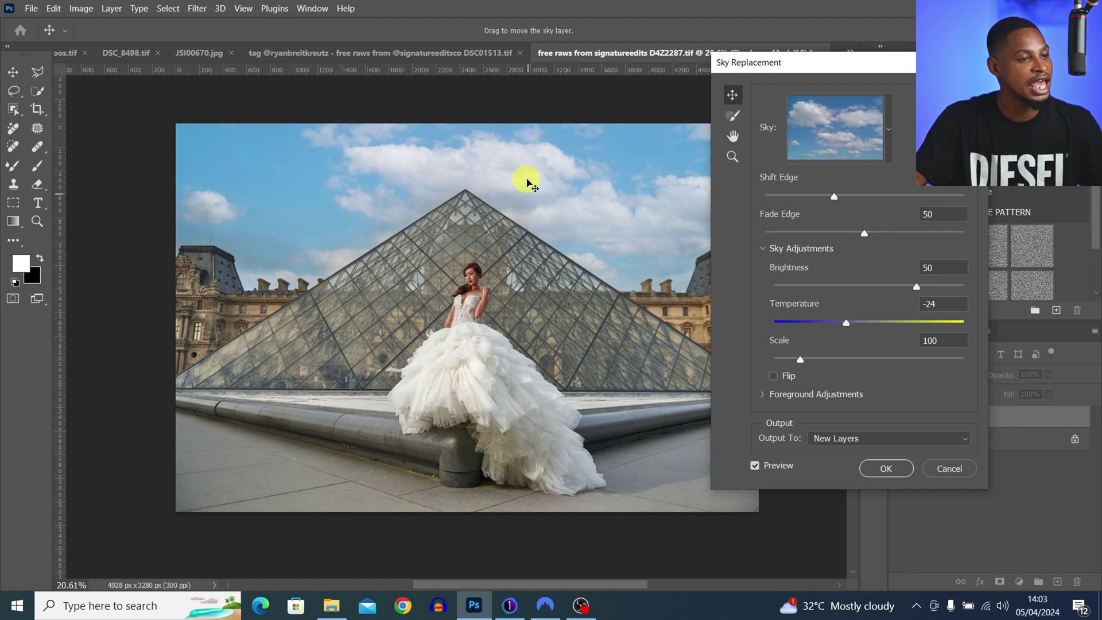
{"action": "key", "text": "ctrl"}
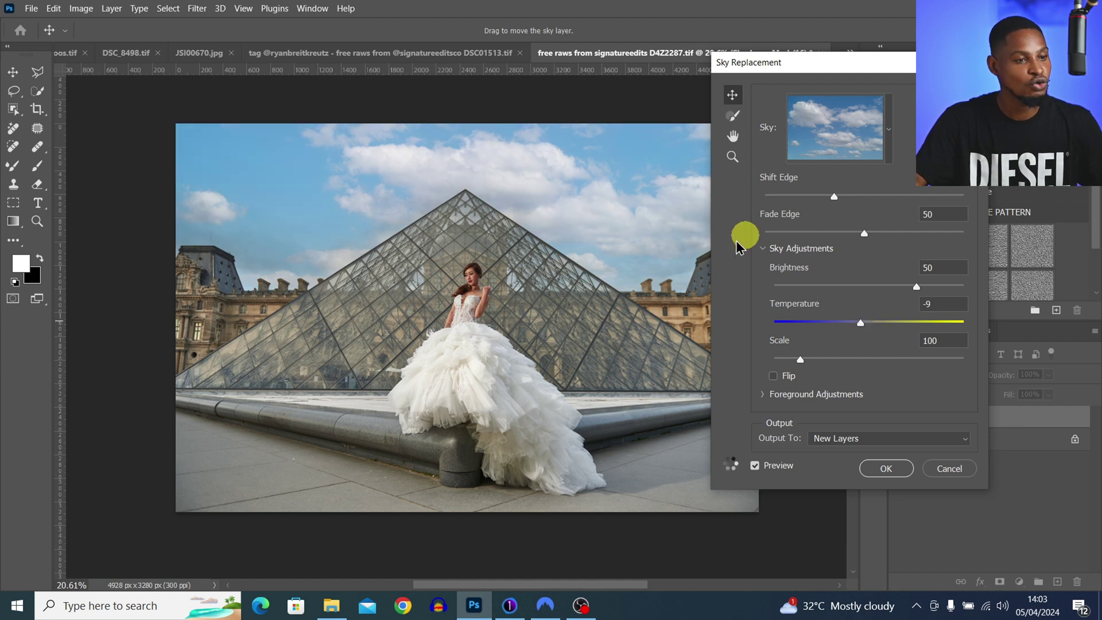
Try the pink sunset sky preset and the blue sky preset with golden clouds as replacements behind the pyramid
{"action": "left_click", "coordinate": [887, 130]}
{"action": "left_click_drag", "start_coordinate": [925, 267], "coordinate": [930, 381]}
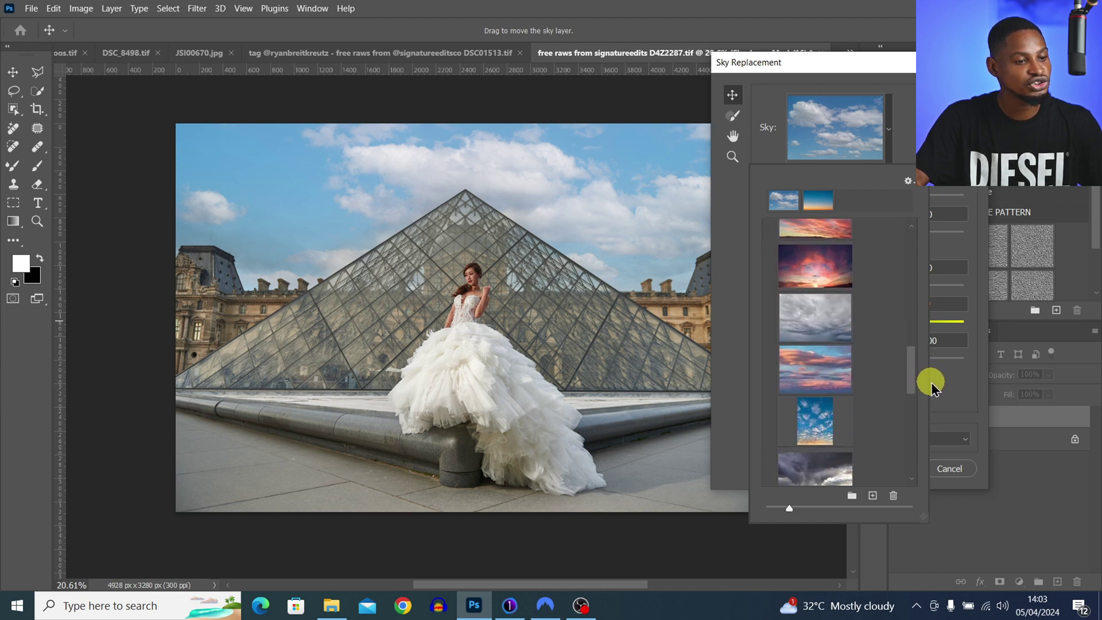
{"action": "left_click", "coordinate": [815, 377]}
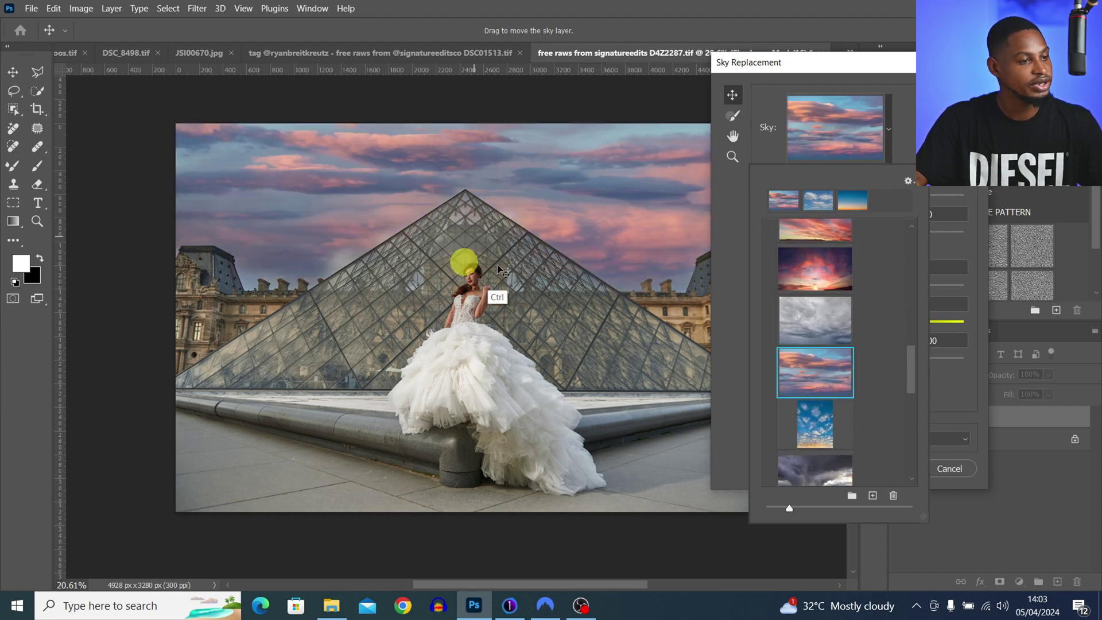
{"action": "left_click", "coordinate": [824, 427]}
{"action": "scroll", "coordinate": [898, 344], "scroll_direction": "up", "scroll_amount": 2}
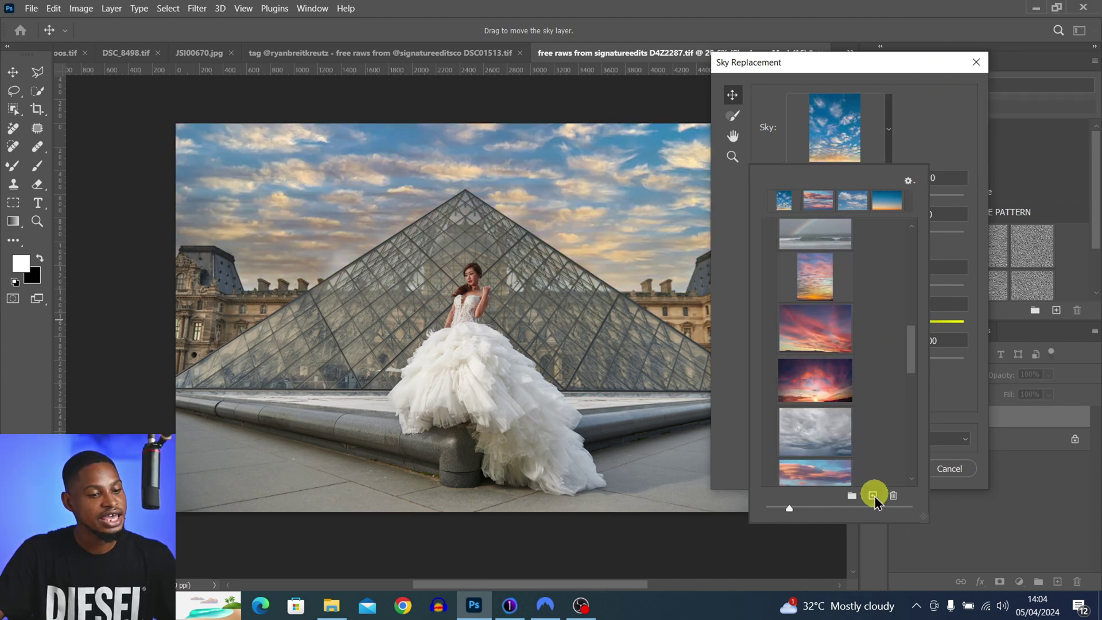
Browse Downloads for a custom sky image to import, cancel the import, and leave Sky Replacement
{"action": "left_click", "coordinate": [873, 495]}
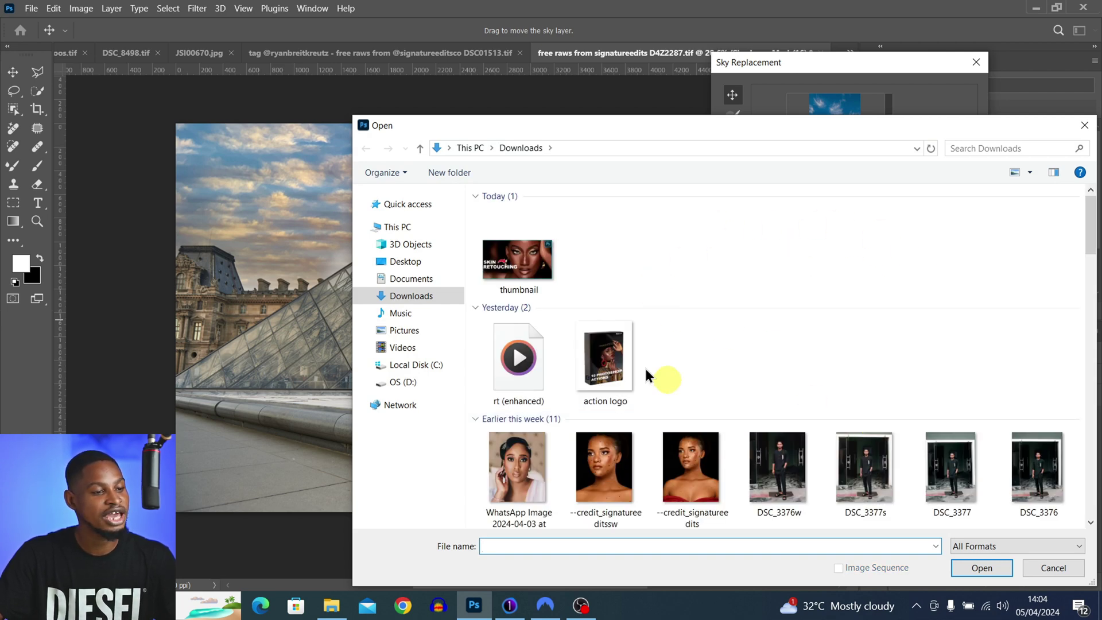
{"action": "left_click", "coordinate": [1049, 566]}
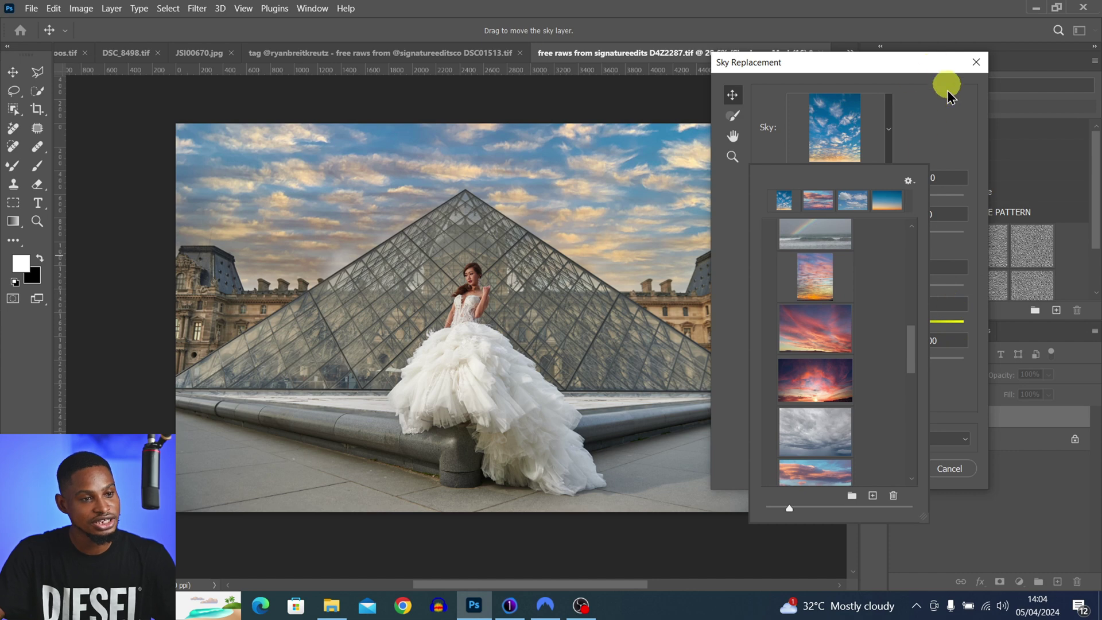
{"action": "left_click", "coordinate": [928, 141]}
{"action": "left_click", "coordinate": [977, 65]}
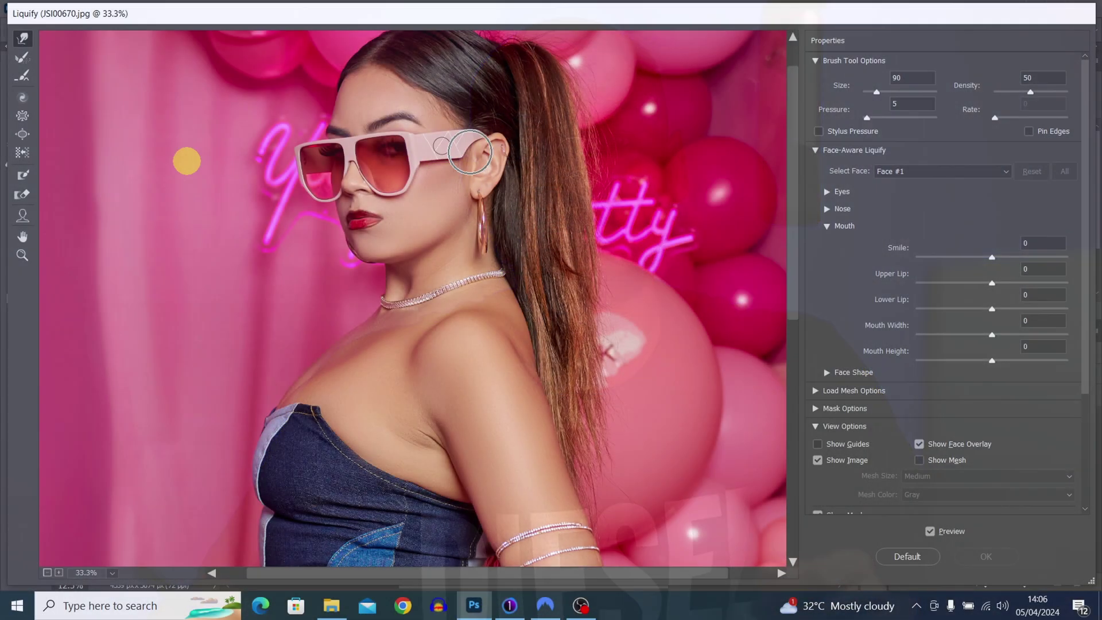
Slim the woman's jawline to -69 in Liquify and nudge her waist inward with the Forward Warp tool at brush size 600
{"action": "left_click_drag", "start_coordinate": [423, 239], "coordinate": [424, 229]}
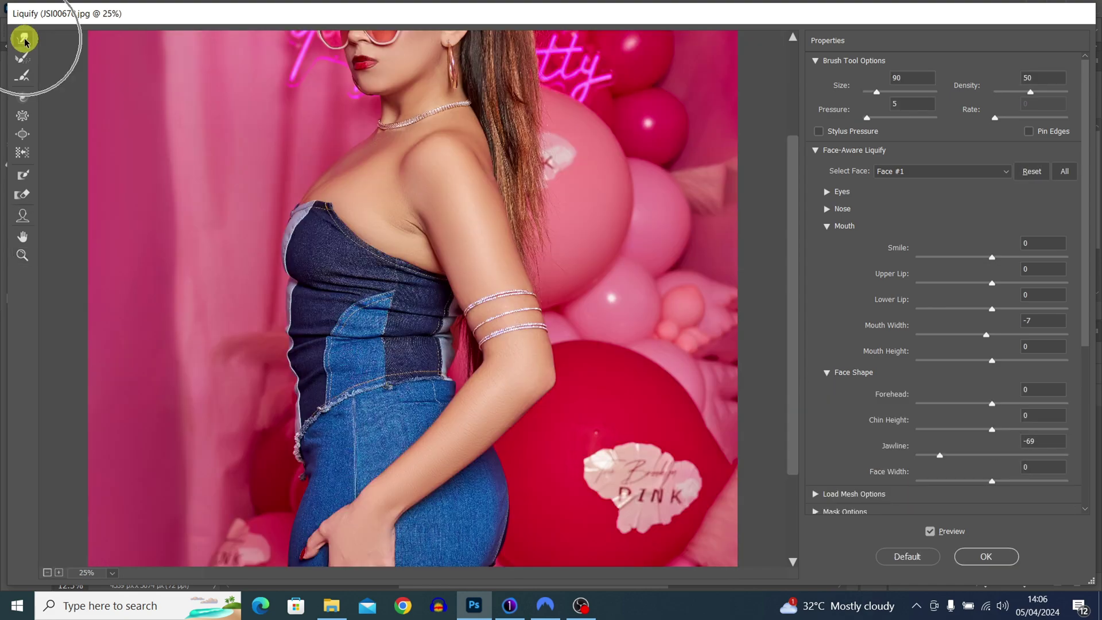
{"action": "left_click", "coordinate": [22, 39]}
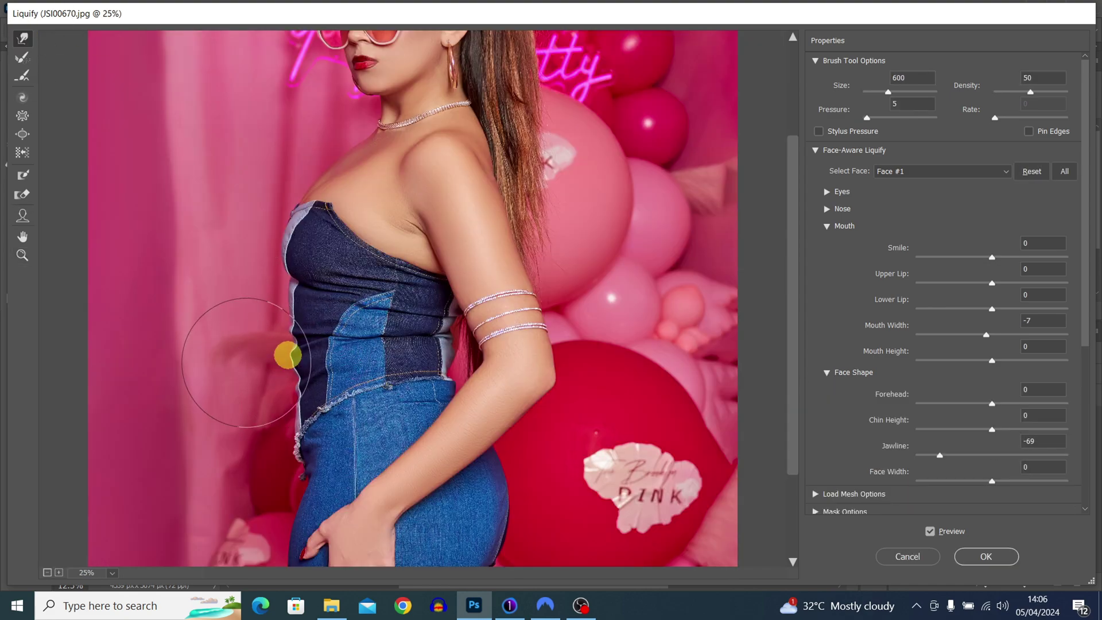
{"action": "mouse_move", "coordinate": [287, 355]}
{"action": "left_mouse_down"}
{"action": "mouse_move", "coordinate": [328, 415]}
{"action": "mouse_move", "coordinate": [279, 363]}
{"action": "mouse_move", "coordinate": [304, 307]}
{"action": "left_mouse_up"}
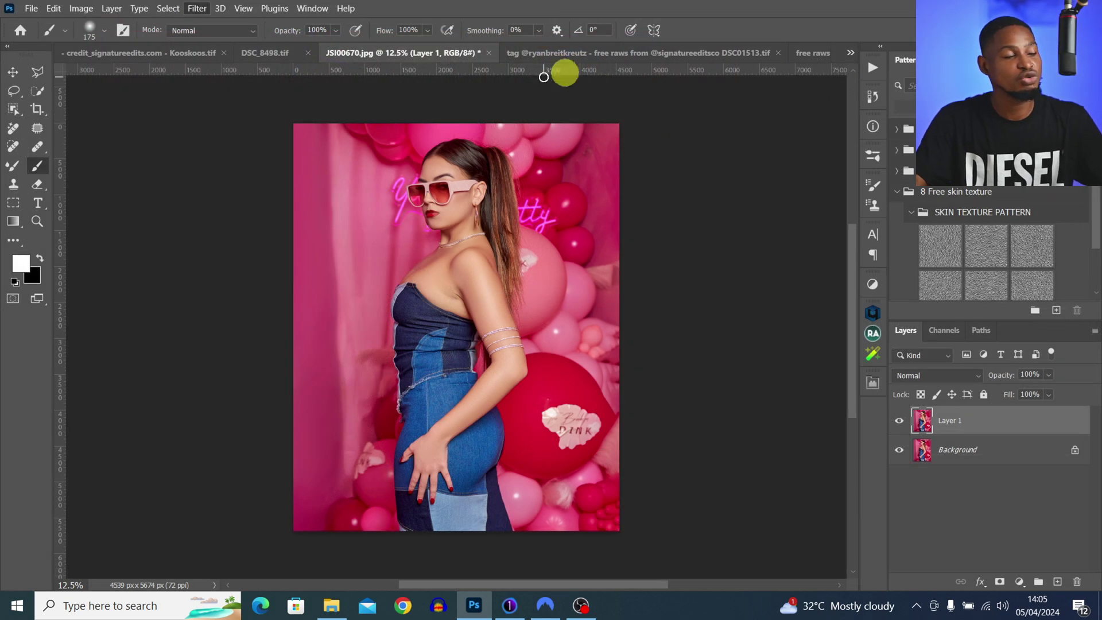
Open Liquify on Layer 1 and reshape the face with the Face tool to Jawline -69 and Mouth Width -7
{"action": "left_click", "coordinate": [197, 8]}
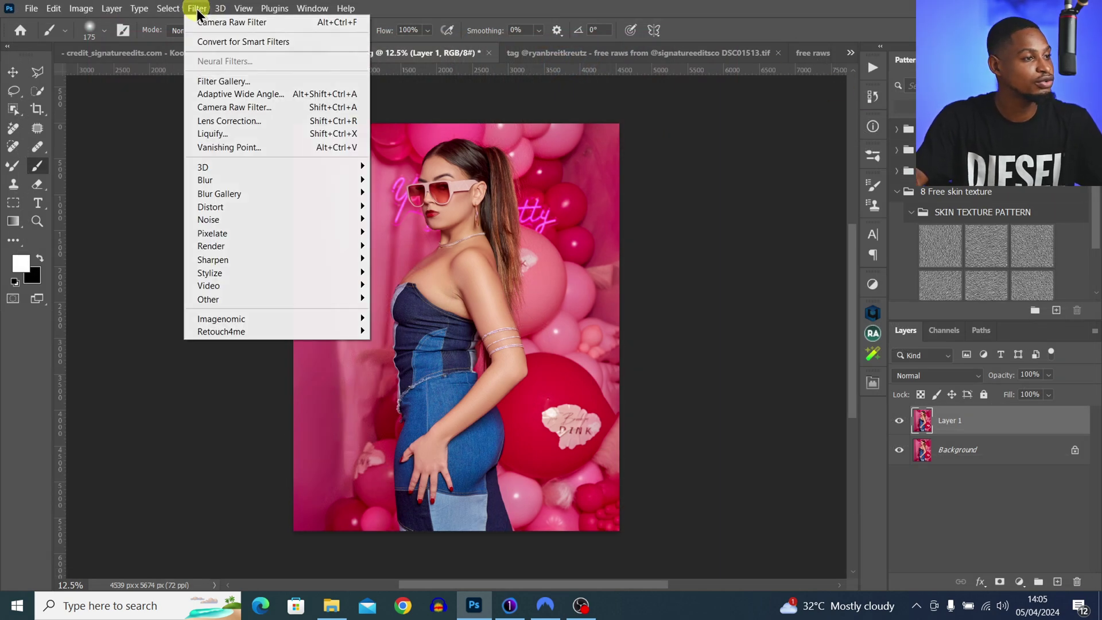
{"action": "left_click", "coordinate": [271, 132]}
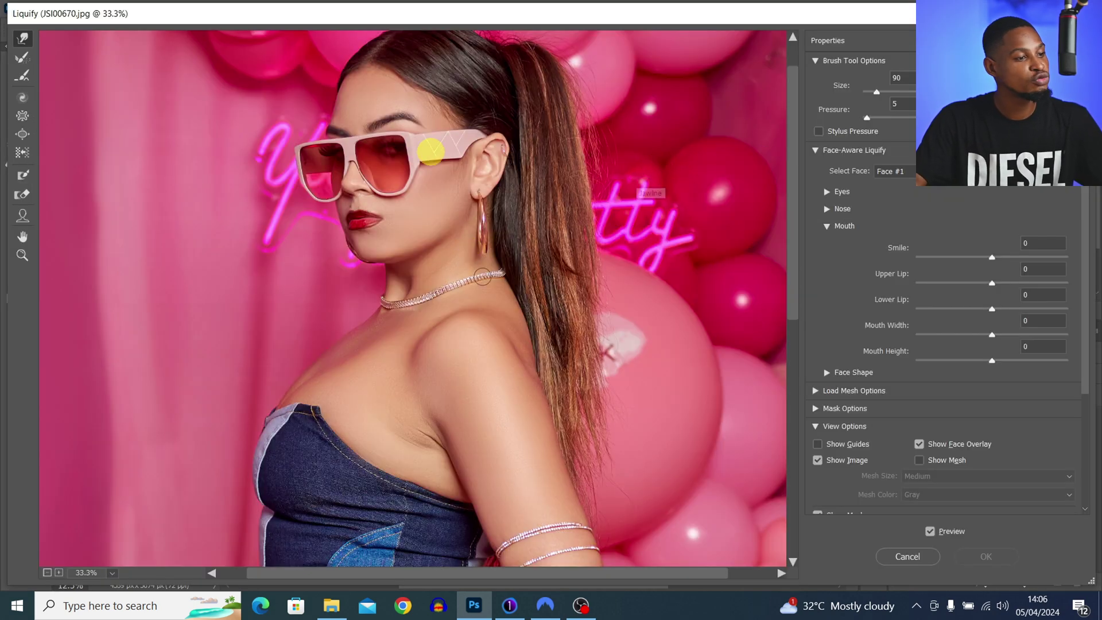
{"action": "key", "text": "ctrl"}
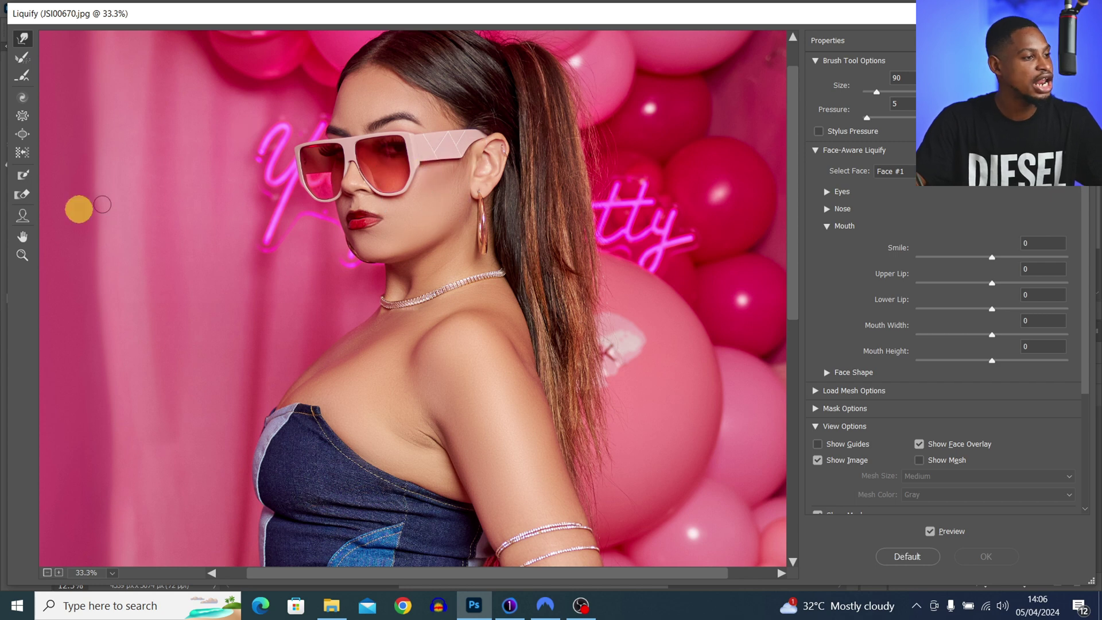
{"action": "left_click", "coordinate": [24, 216]}
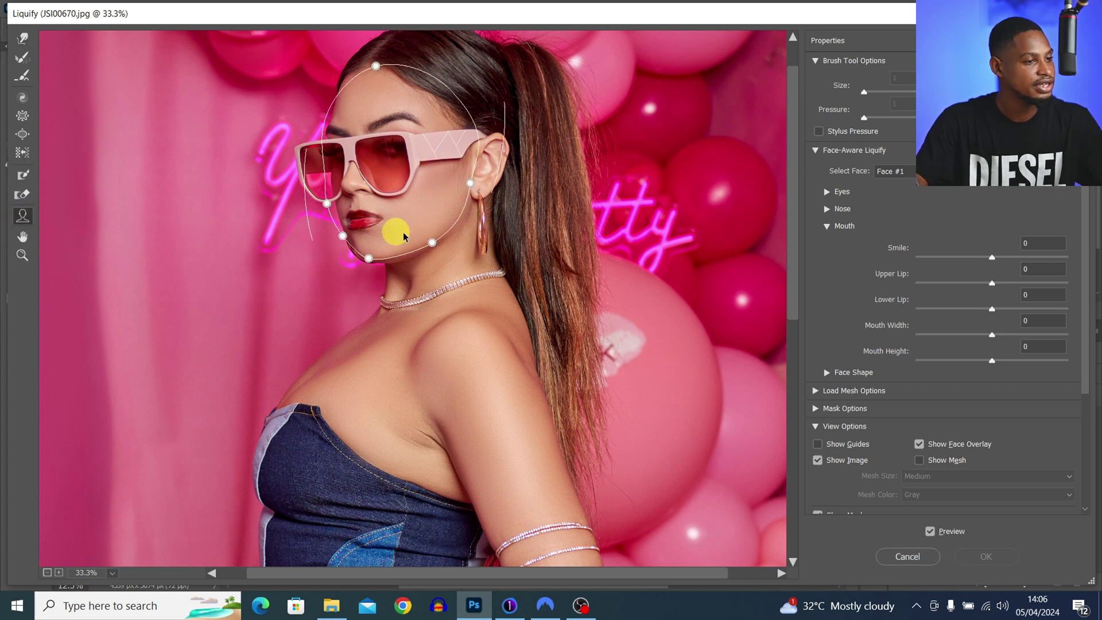
{"action": "left_click_drag", "start_coordinate": [431, 244], "coordinate": [424, 235]}
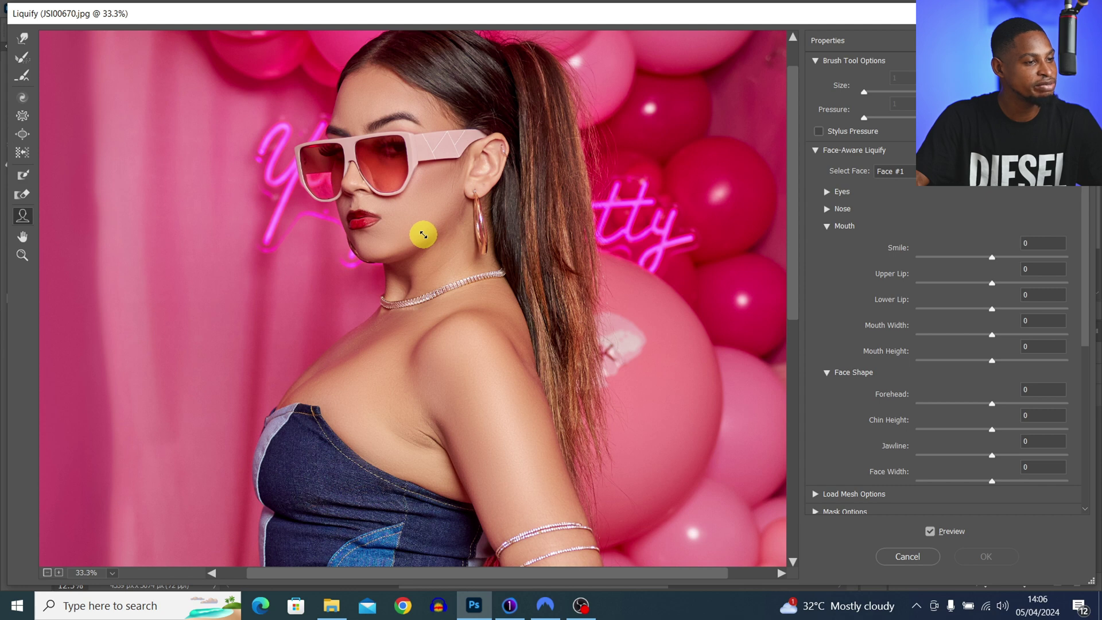
{"action": "mouse_move", "coordinate": [381, 227]}
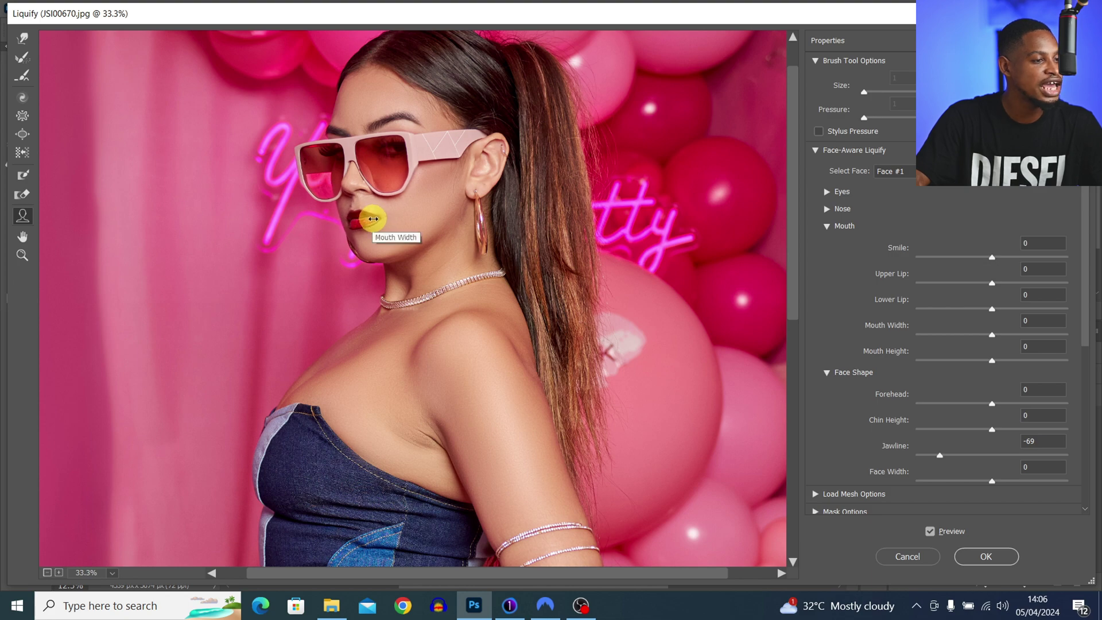
Push the front edge of the denim top inward at the waist using the Forward Warp tool with a brush size of 800
{"action": "key", "text": "z"}
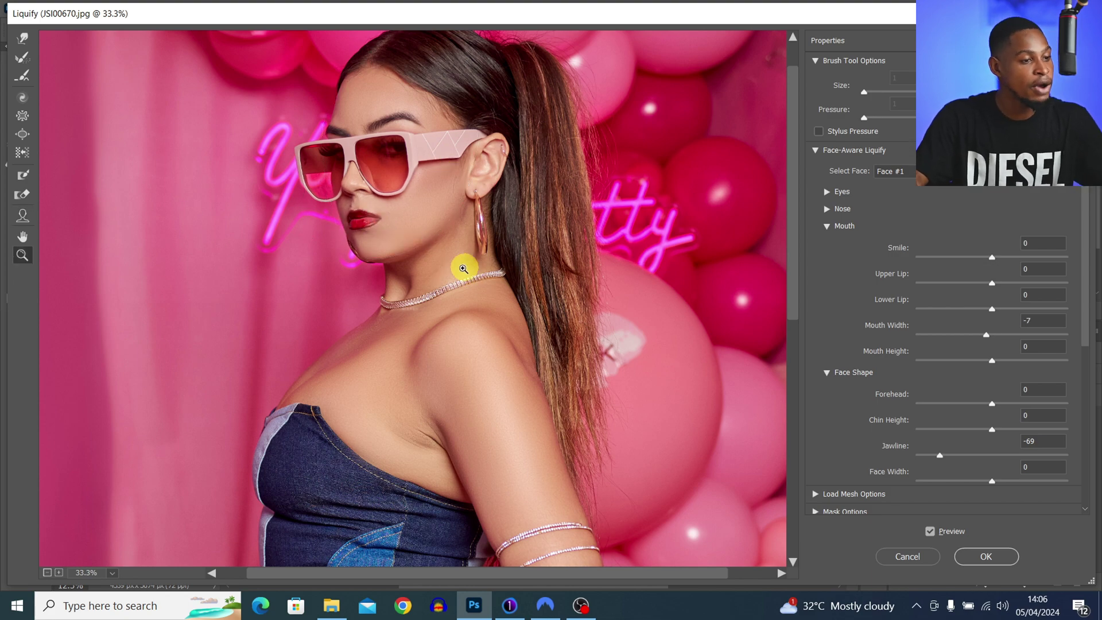
{"action": "left_click_drag", "start_coordinate": [463, 269], "coordinate": [482, 283]}
{"action": "scroll", "coordinate": [447, 295], "scroll_direction": "down", "scroll_amount": 11}
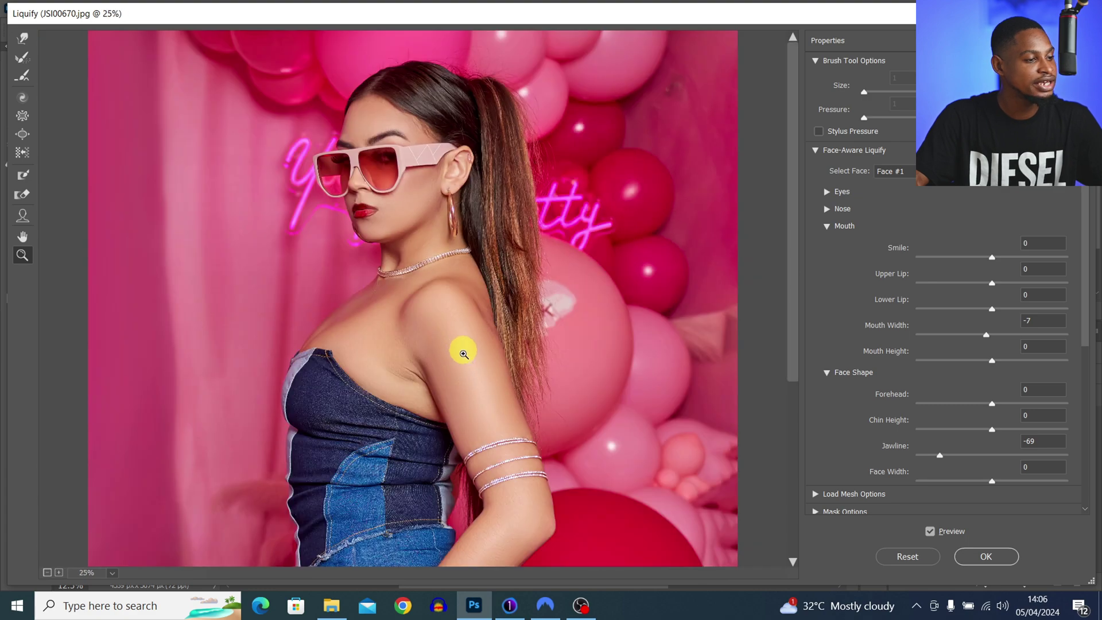
{"action": "left_click_drag", "start_coordinate": [463, 354], "coordinate": [437, 292]}
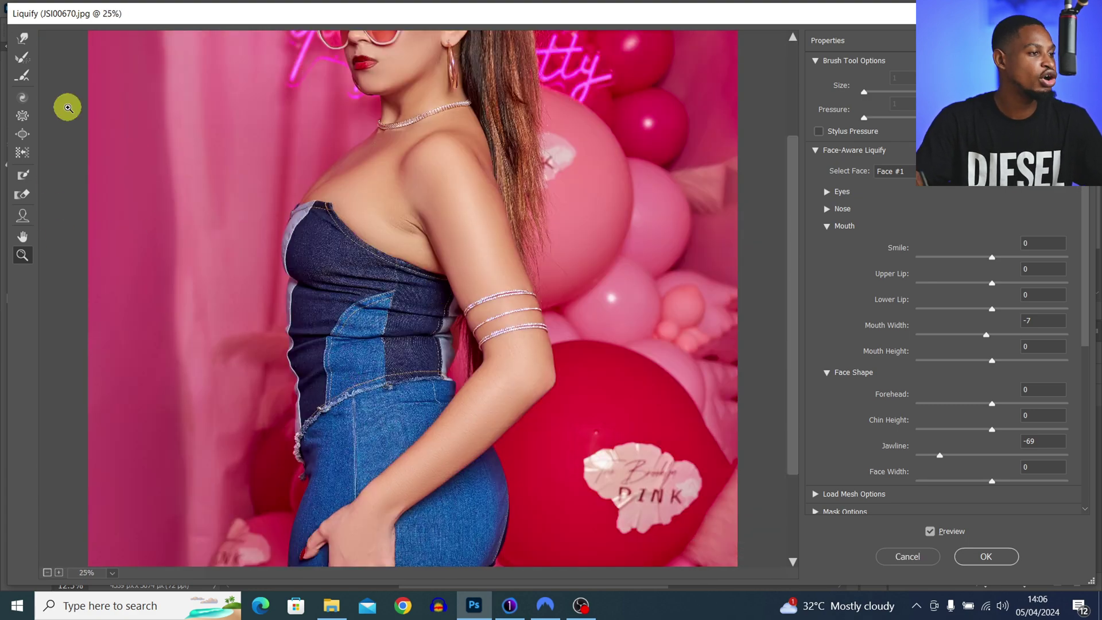
{"action": "left_click", "coordinate": [25, 38]}
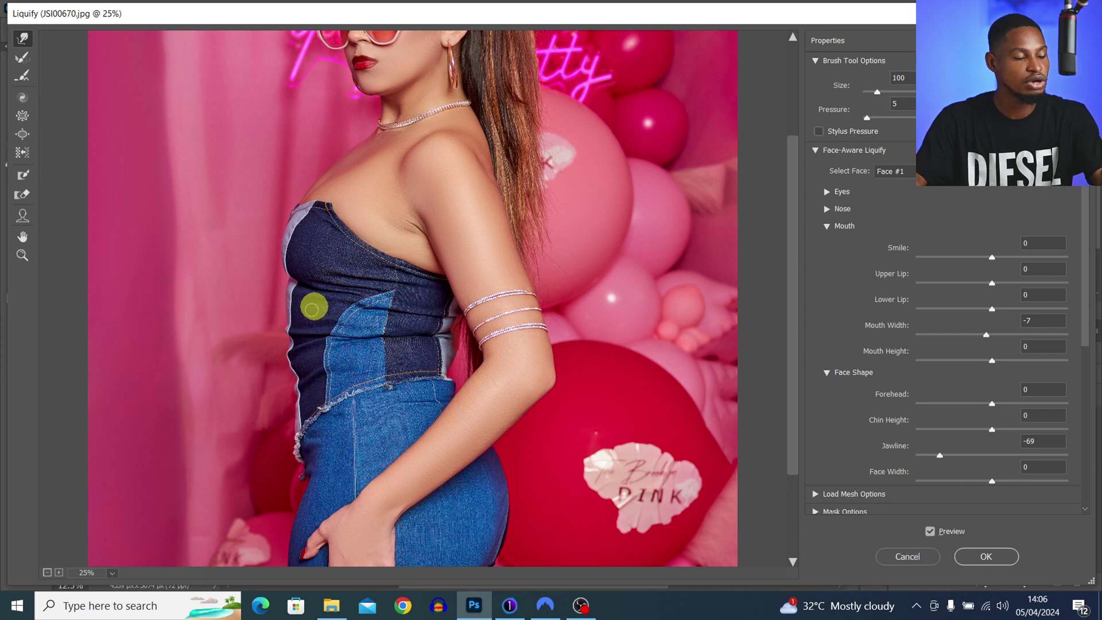
{"action": "key", "text": "bracketright"}
{"action": "key", "text": "bracketright"}
{"action": "key", "text": "bracketright"}
{"action": "key", "text": "bracketright"}
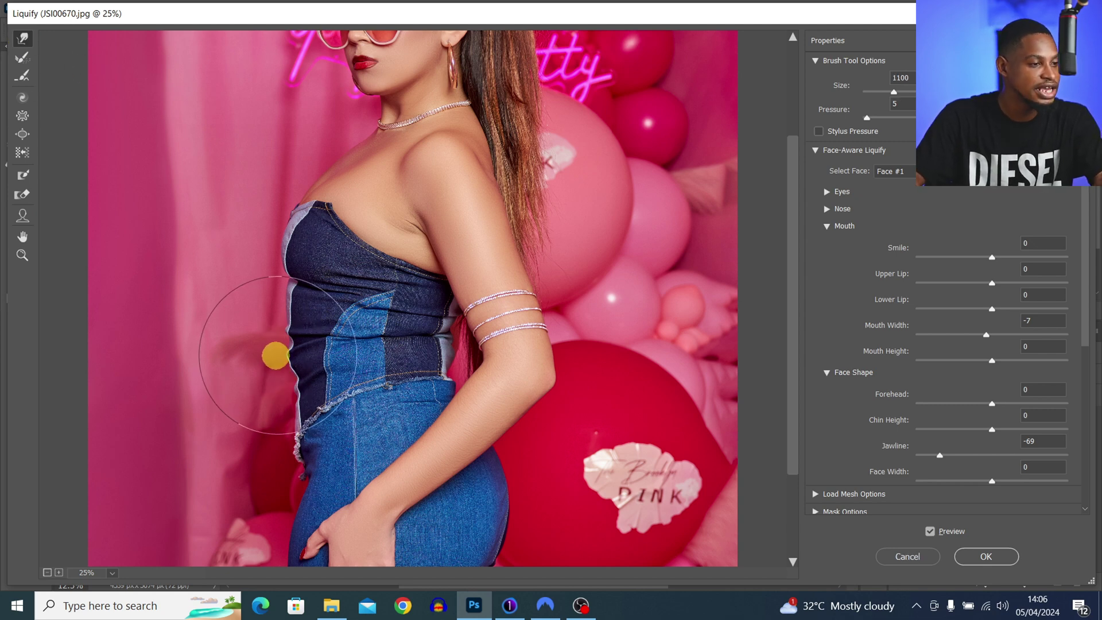
{"action": "key", "text": "bracketleft"}
{"action": "key", "text": "bracketleft"}
{"action": "key", "text": "bracketleft"}
{"action": "key", "text": "bracketleft"}
{"action": "mouse_move", "coordinate": [264, 338]}
{"action": "left_mouse_down"}
{"action": "mouse_move", "coordinate": [328, 333]}
{"action": "mouse_move", "coordinate": [259, 297]}
{"action": "mouse_move", "coordinate": [294, 291]}
{"action": "mouse_move", "coordinate": [249, 331]}
{"action": "mouse_move", "coordinate": [246, 362]}
{"action": "mouse_move", "coordinate": [315, 348]}
{"action": "mouse_move", "coordinate": [283, 360]}
{"action": "mouse_move", "coordinate": [293, 378]}
{"action": "mouse_move", "coordinate": [320, 378]}
{"action": "mouse_move", "coordinate": [297, 419]}
{"action": "mouse_move", "coordinate": [322, 413]}
{"action": "mouse_move", "coordinate": [305, 429]}
{"action": "left_mouse_up"}
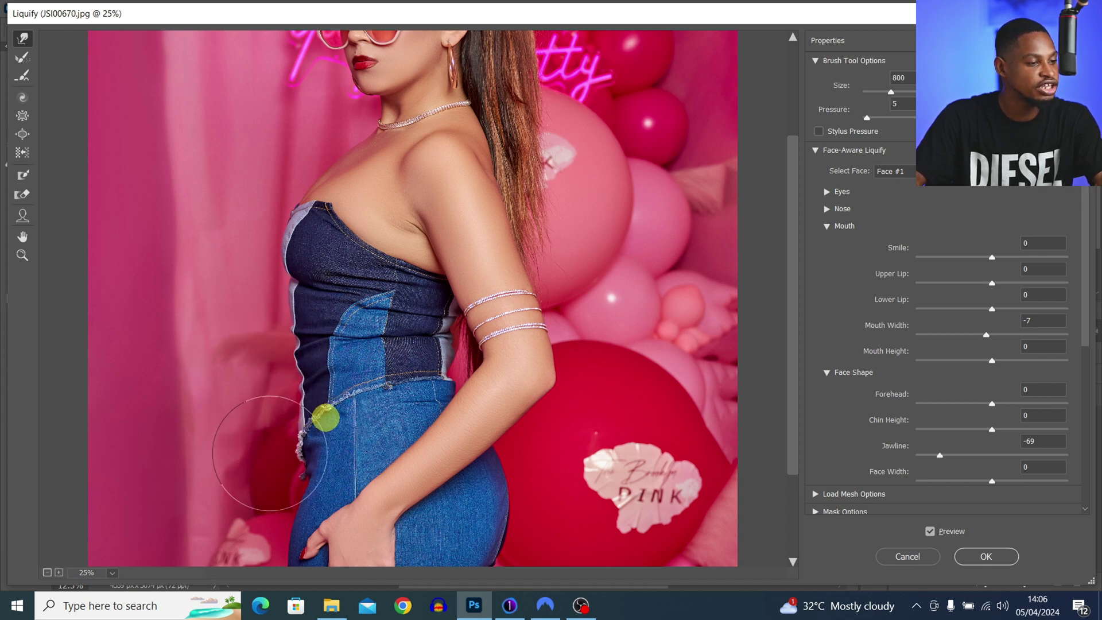
Slim the stomach further with Forward Warp strokes along the front of the top, enlarging the brush to 1200 and 1300
{"action": "key", "text": "bracketright"}
{"action": "key", "text": "bracketright"}
{"action": "key", "text": "bracketleft"}
{"action": "key", "text": "bracketleft"}
{"action": "left_click_drag", "start_coordinate": [273, 307], "coordinate": [257, 345]}
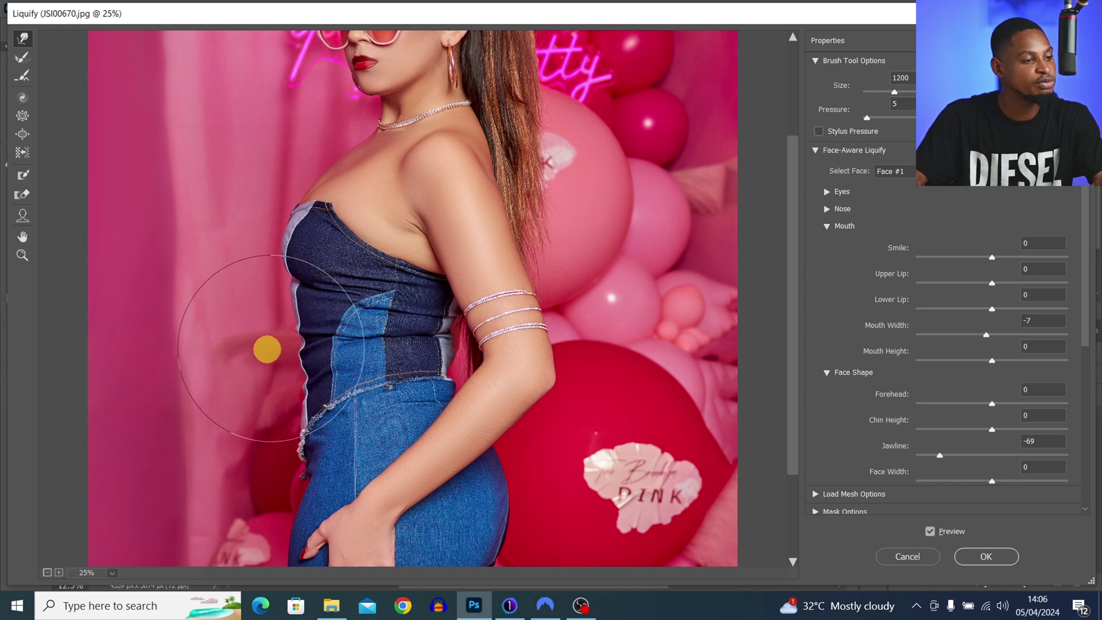
{"action": "key", "text": "bracketright"}
{"action": "left_click_drag", "start_coordinate": [302, 358], "coordinate": [312, 372]}
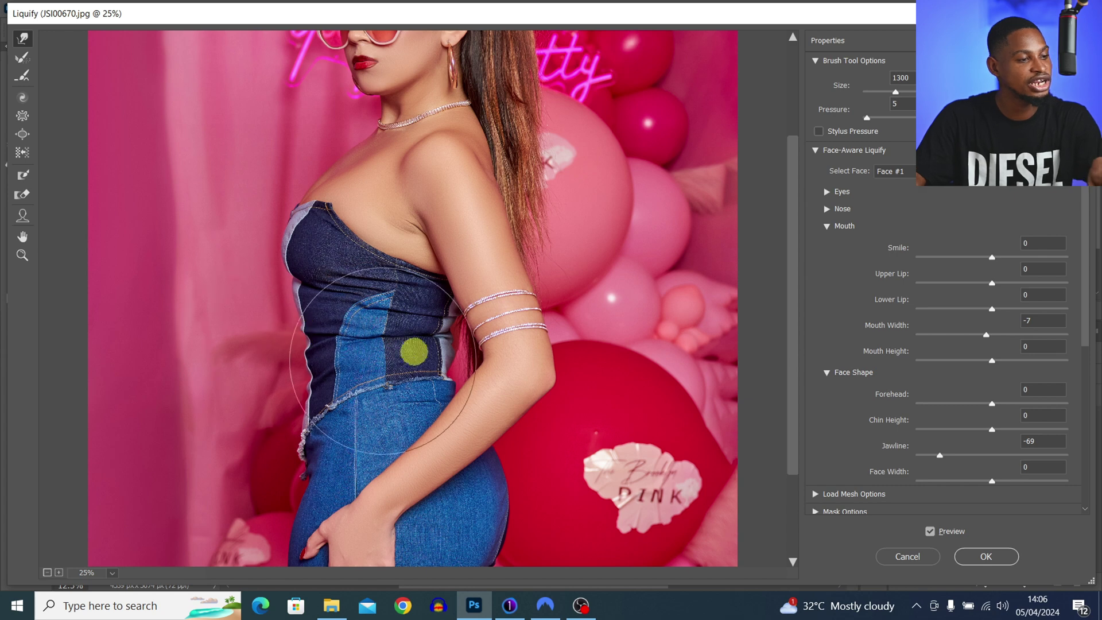
Compare the reshaped waist and hips with the original using the Liquify preview, and accept the filter
{"action": "left_click_drag", "start_coordinate": [531, 326], "coordinate": [481, 265]}
{"action": "key", "text": "bracketleft"}
{"action": "key", "text": "bracketleft"}
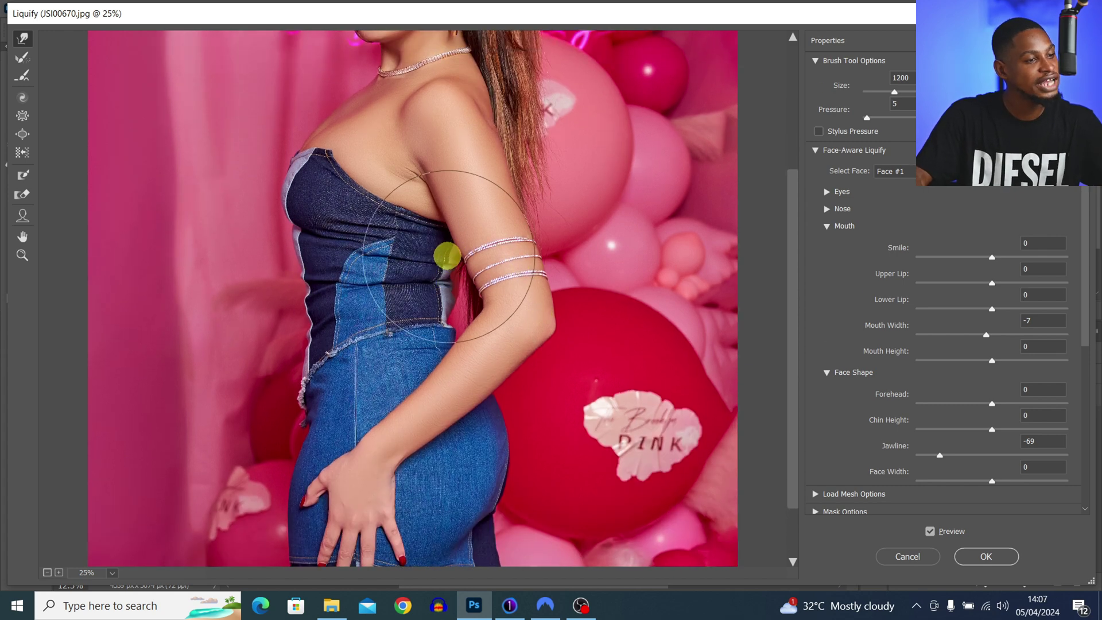
{"action": "left_click", "coordinate": [931, 532]}
{"action": "left_click", "coordinate": [931, 531]}
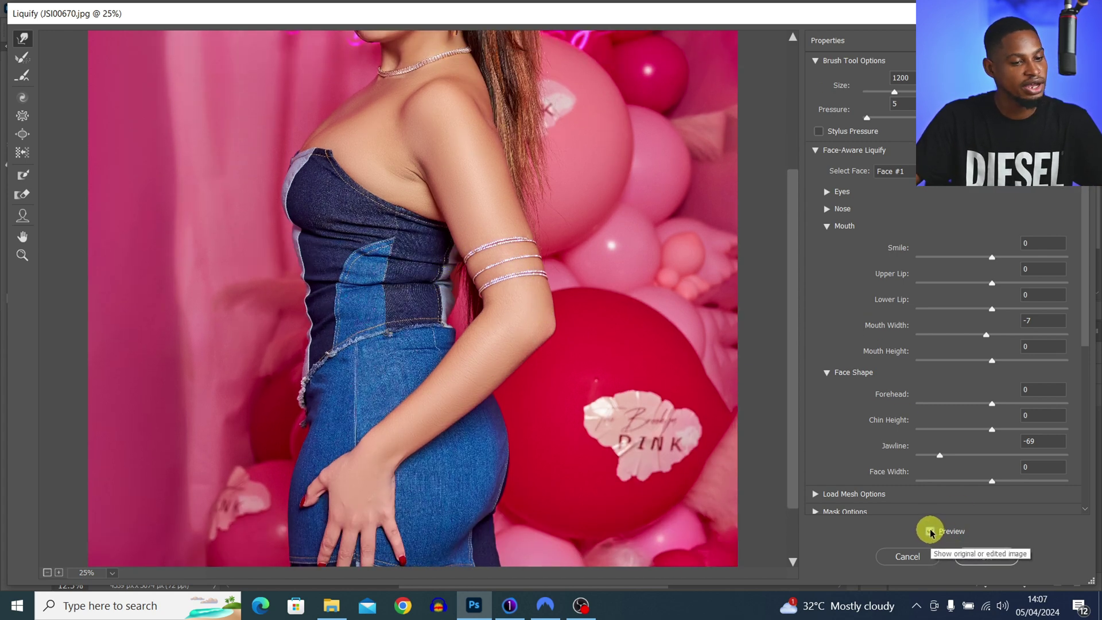
{"action": "left_click", "coordinate": [931, 532]}
{"action": "left_click", "coordinate": [932, 532]}
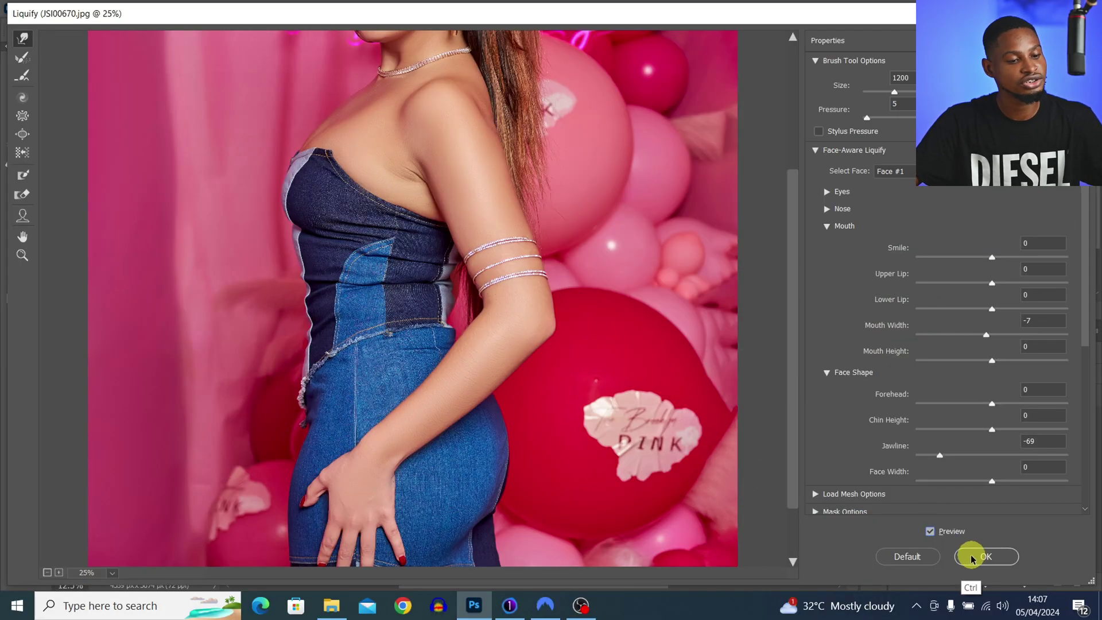
{"action": "left_click", "coordinate": [983, 556]}
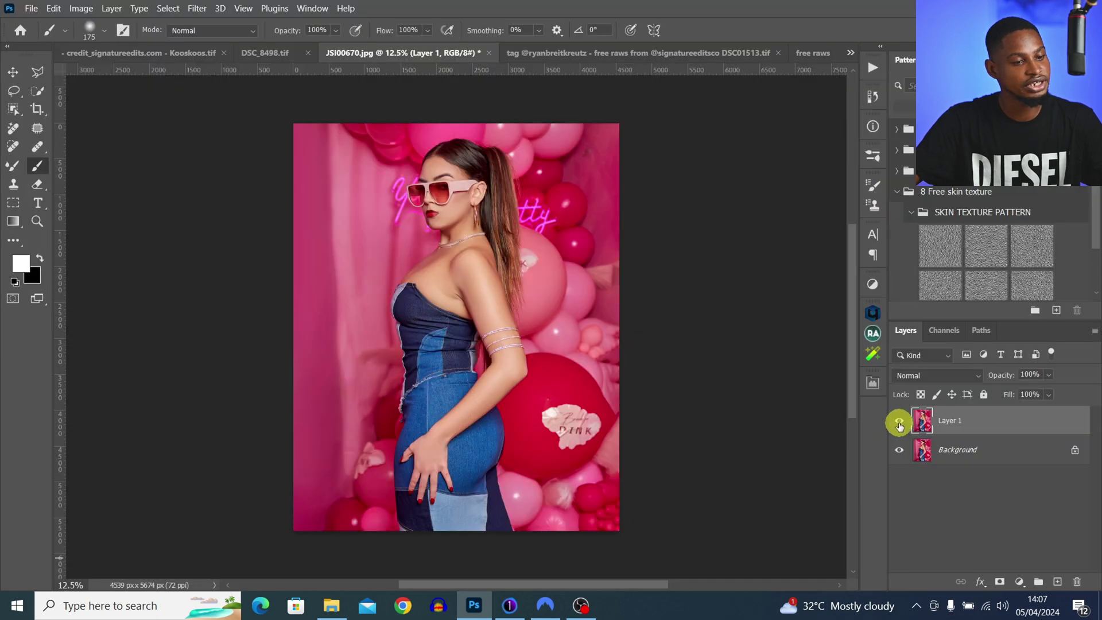
Toggle Layer 1's visibility to compare the full figure before and after the Liquify reshaping
{"action": "left_click", "coordinate": [899, 421]}
{"action": "left_click", "coordinate": [899, 421]}
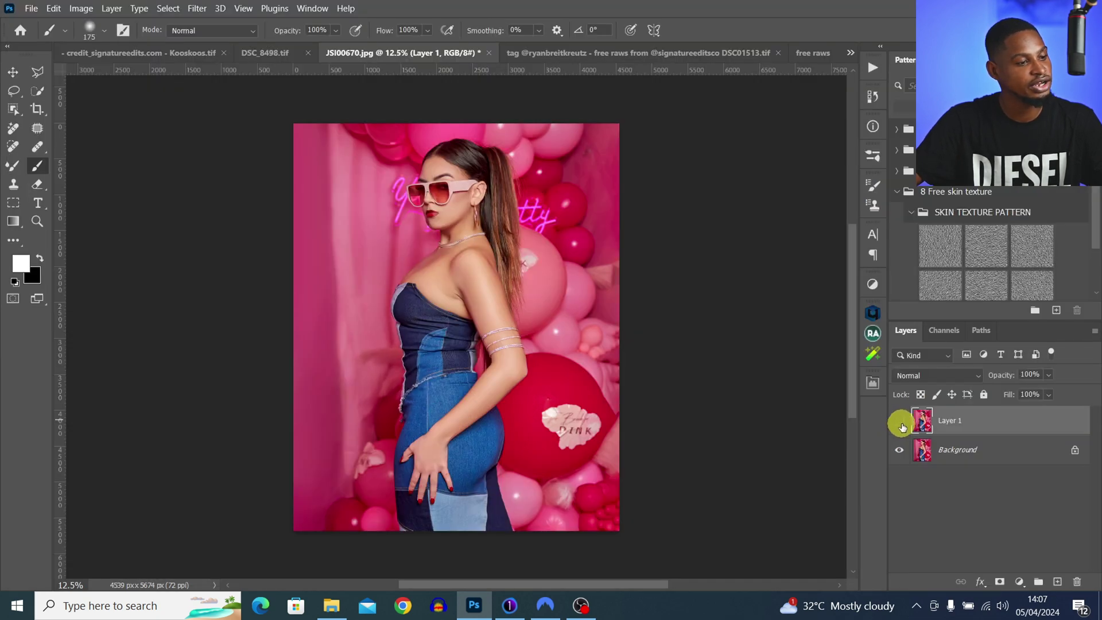
{"action": "left_click", "coordinate": [900, 421]}
{"action": "left_click", "coordinate": [899, 422]}
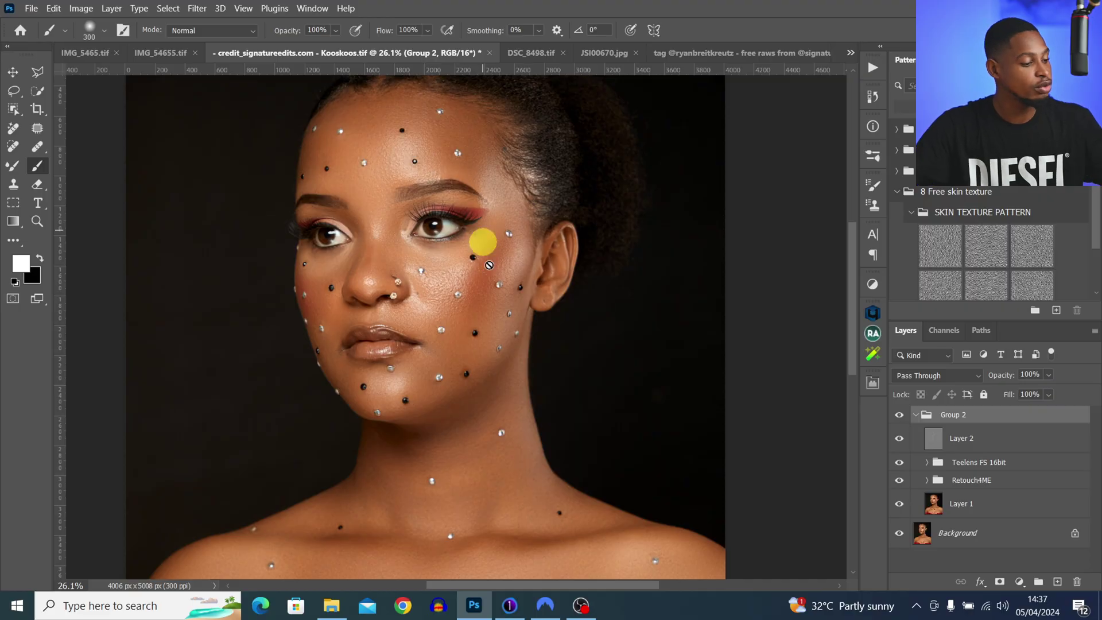
Add a Curves adjustment layer above Group 2 and raise the RGB curve's midtones to input 106, output 154
{"action": "key", "text": "z"}
{"action": "mouse_move", "coordinate": [489, 307]}
{"action": "left_mouse_down"}
{"action": "mouse_move", "coordinate": [455, 315]}
{"action": "mouse_move", "coordinate": [512, 283]}
{"action": "left_mouse_up"}
{"action": "key", "text": "b"}
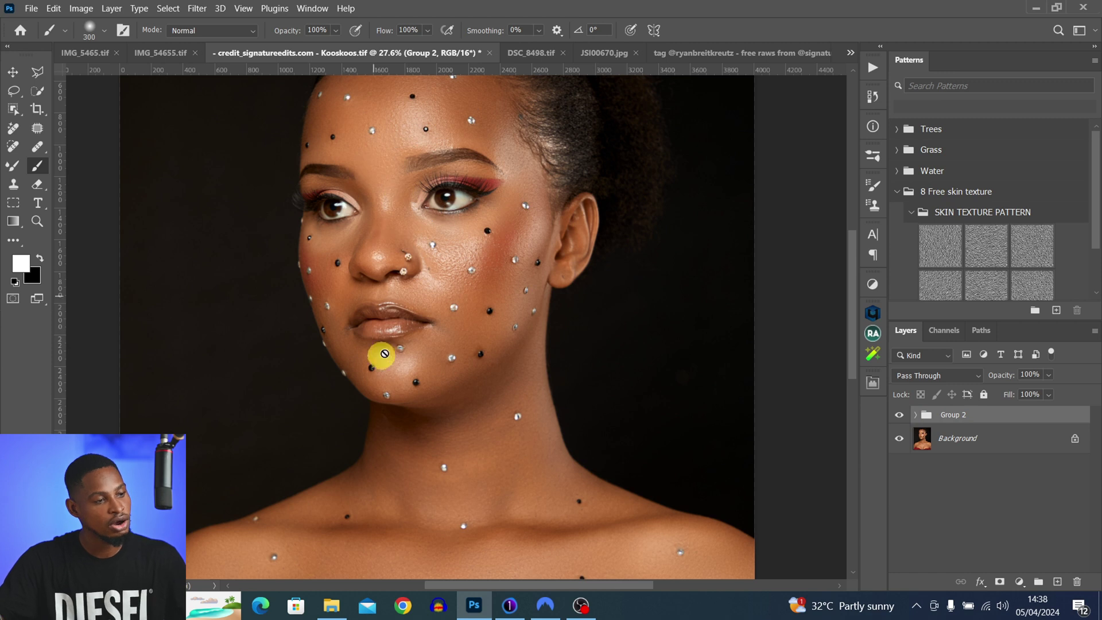
{"action": "left_click", "coordinate": [873, 284]}
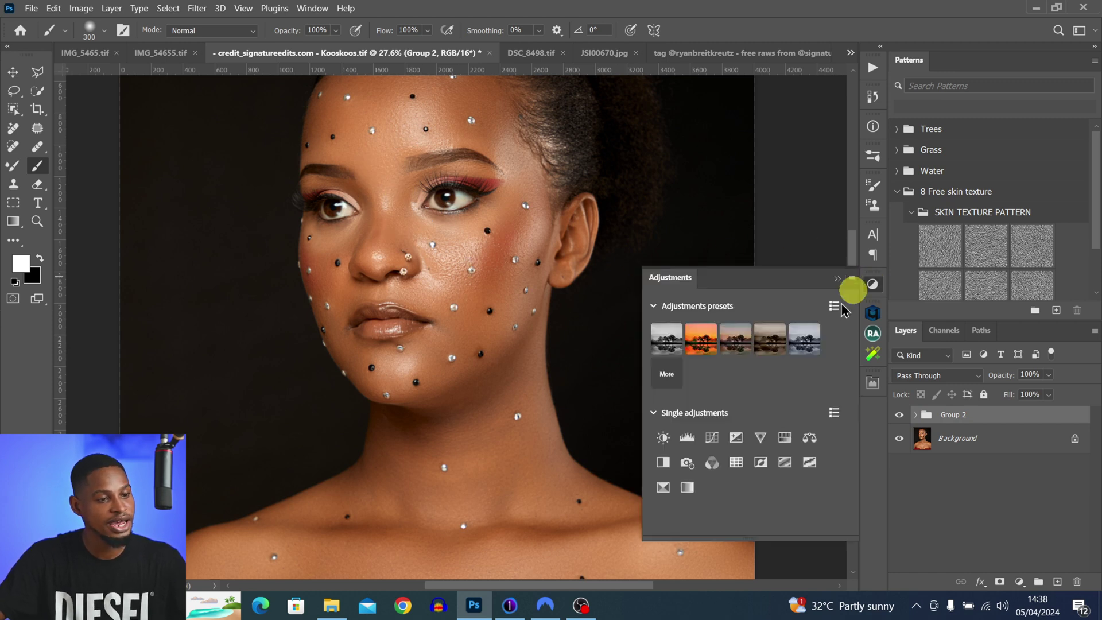
{"action": "left_click", "coordinate": [712, 436]}
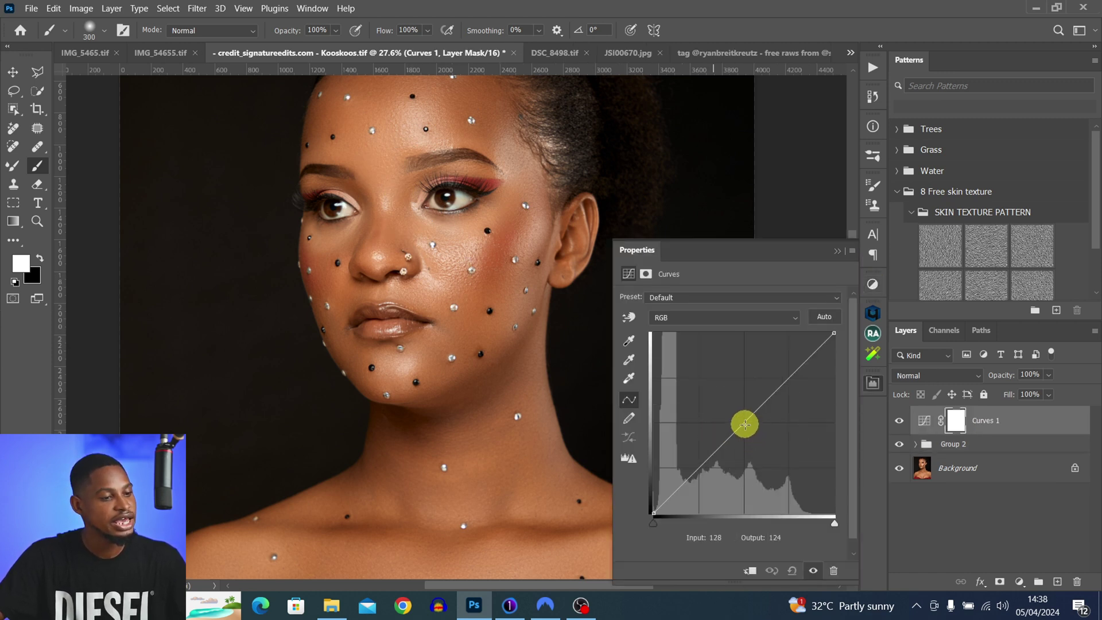
{"action": "left_click_drag", "start_coordinate": [740, 420], "coordinate": [729, 407]}
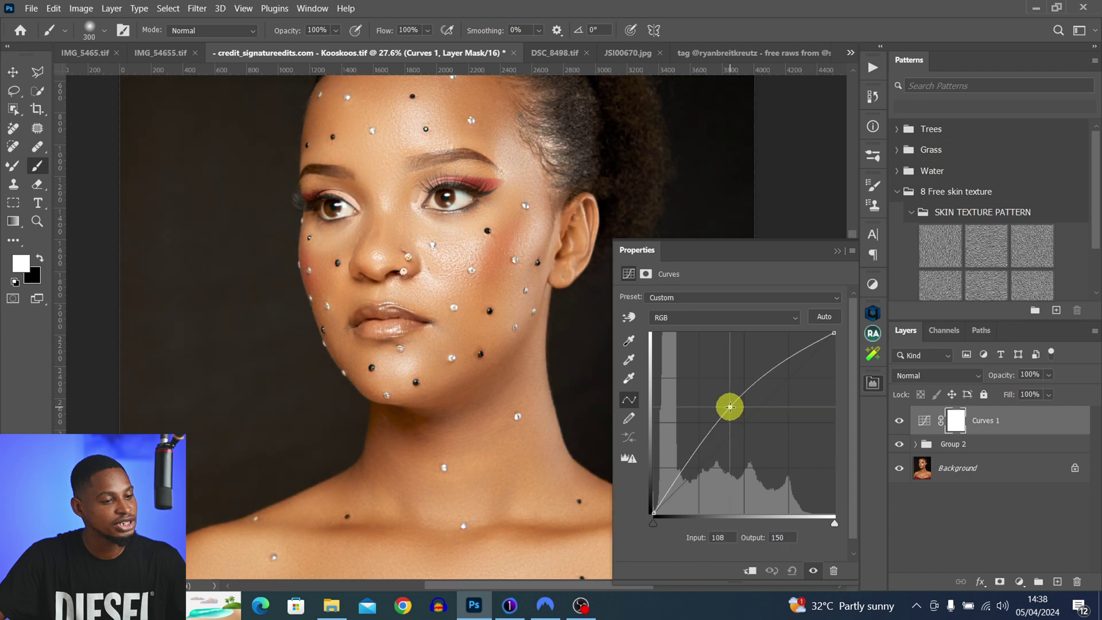
{"action": "left_click", "coordinate": [837, 250]}
Restrict Curves 1 to the highlights in its Blending Options by setting the Underlying Layer's black Blend If slider to 154
{"action": "key", "text": "z"}
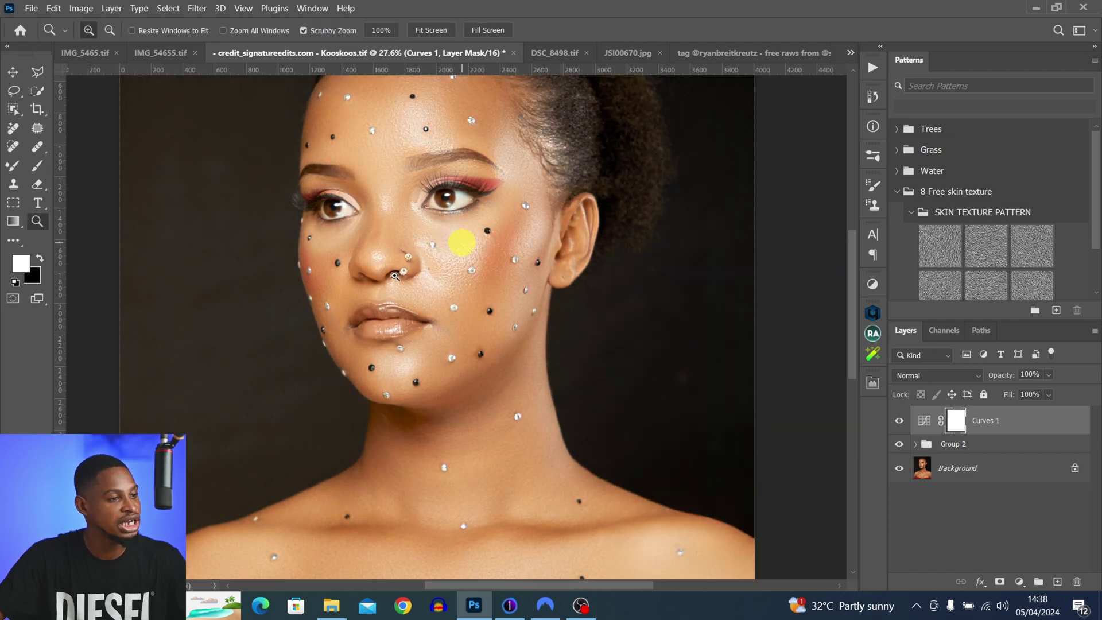
{"action": "left_click_drag", "start_coordinate": [395, 276], "coordinate": [369, 290]}
{"action": "key", "text": "b"}
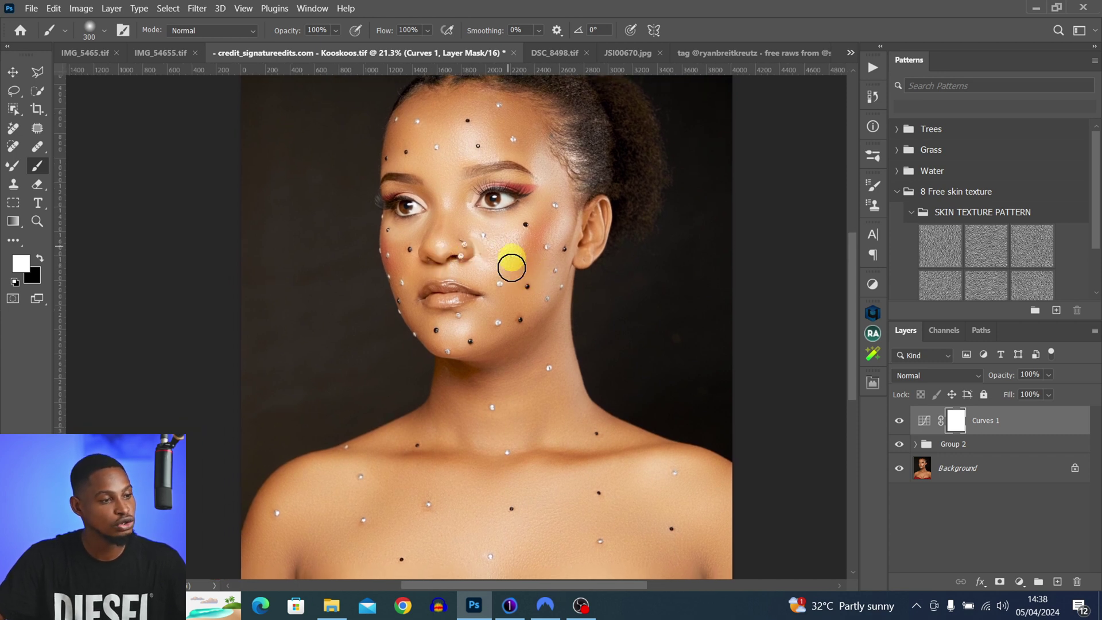
{"action": "right_click", "coordinate": [1056, 424]}
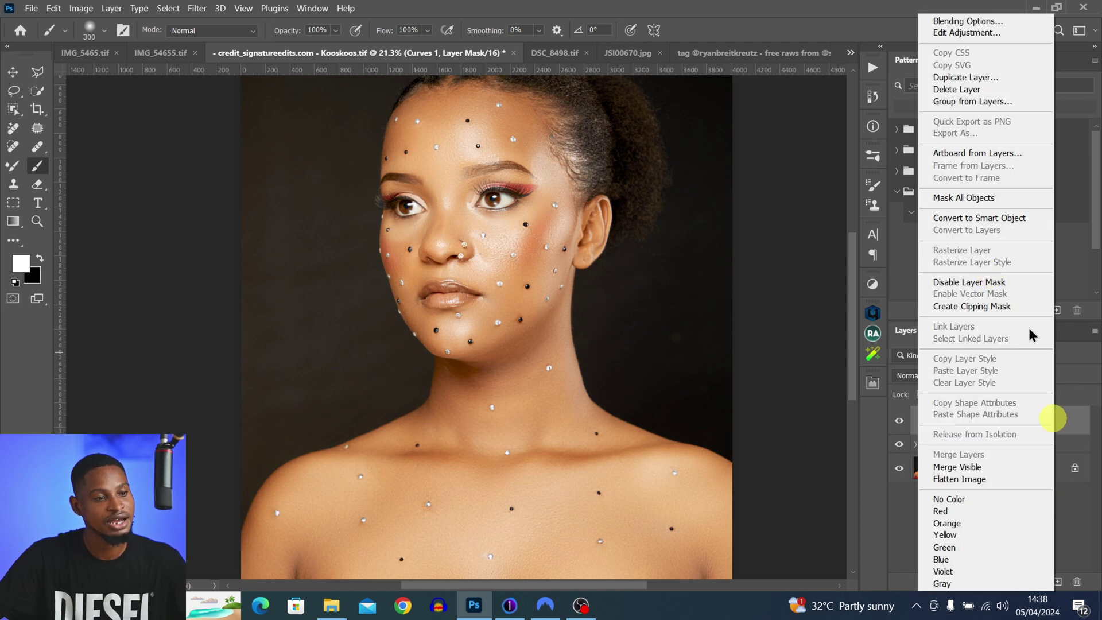
{"action": "left_click", "coordinate": [942, 22]}
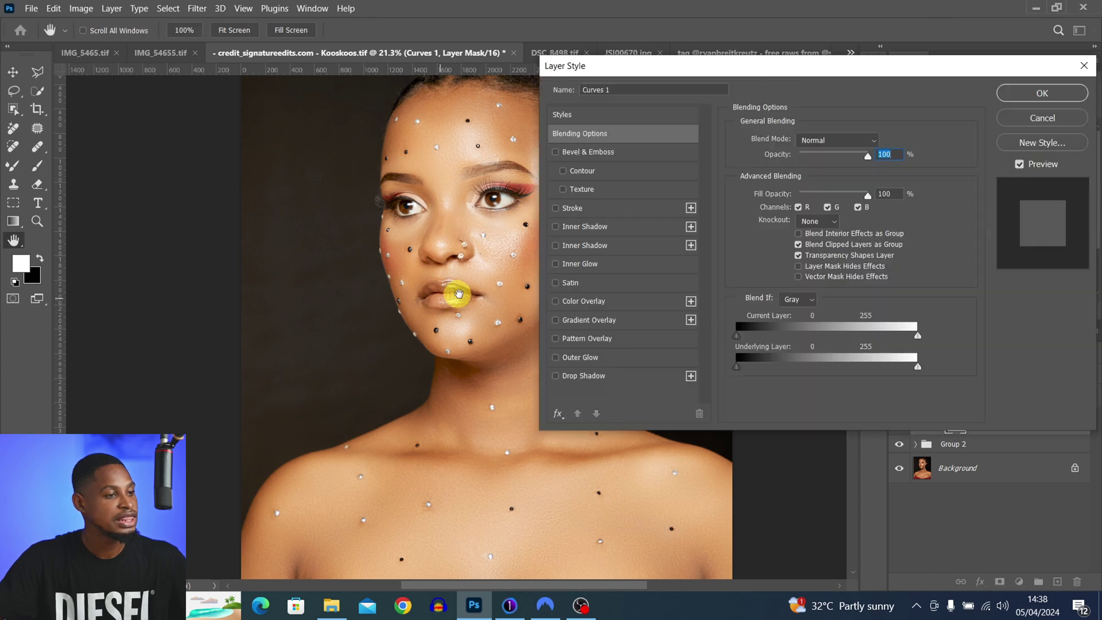
{"action": "left_click_drag", "start_coordinate": [459, 295], "coordinate": [301, 276]}
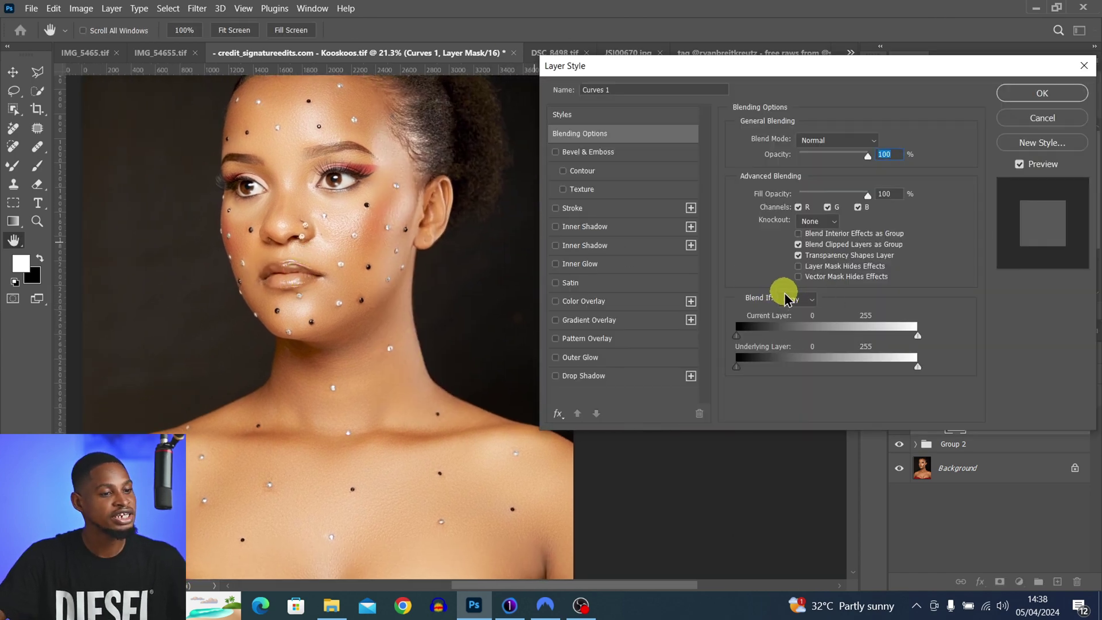
{"action": "left_click", "coordinate": [738, 372]}
{"action": "left_click_drag", "start_coordinate": [739, 373], "coordinate": [845, 370]}
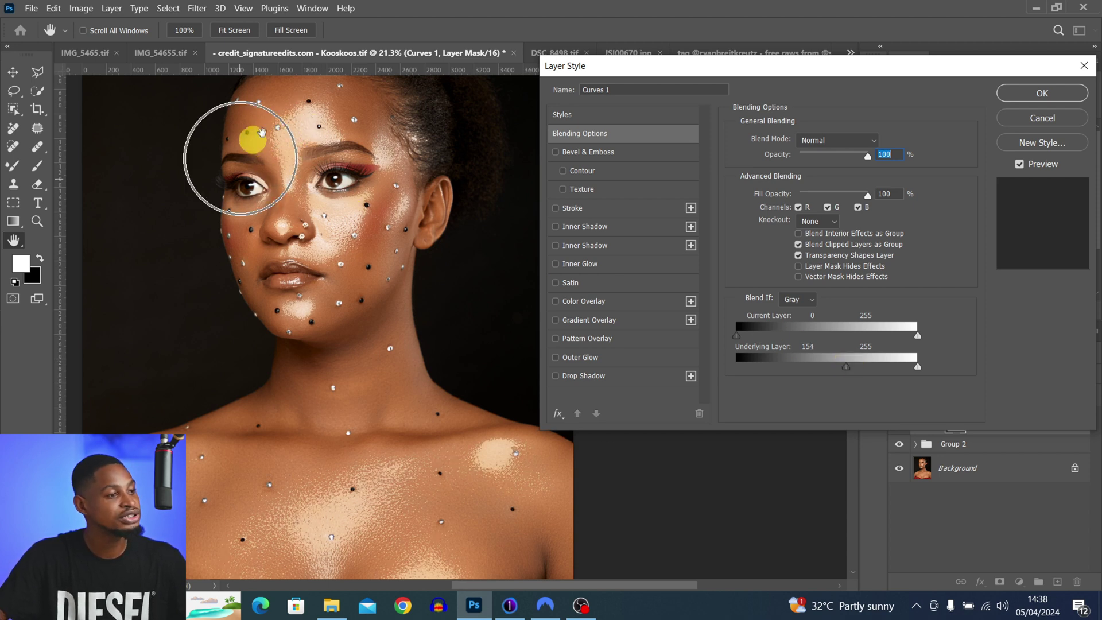
Split the Underlying Layer's black Blend If slider to 135 / 255 for a smooth highlight transition, and accept the layer style
{"action": "key", "text": "alt"}
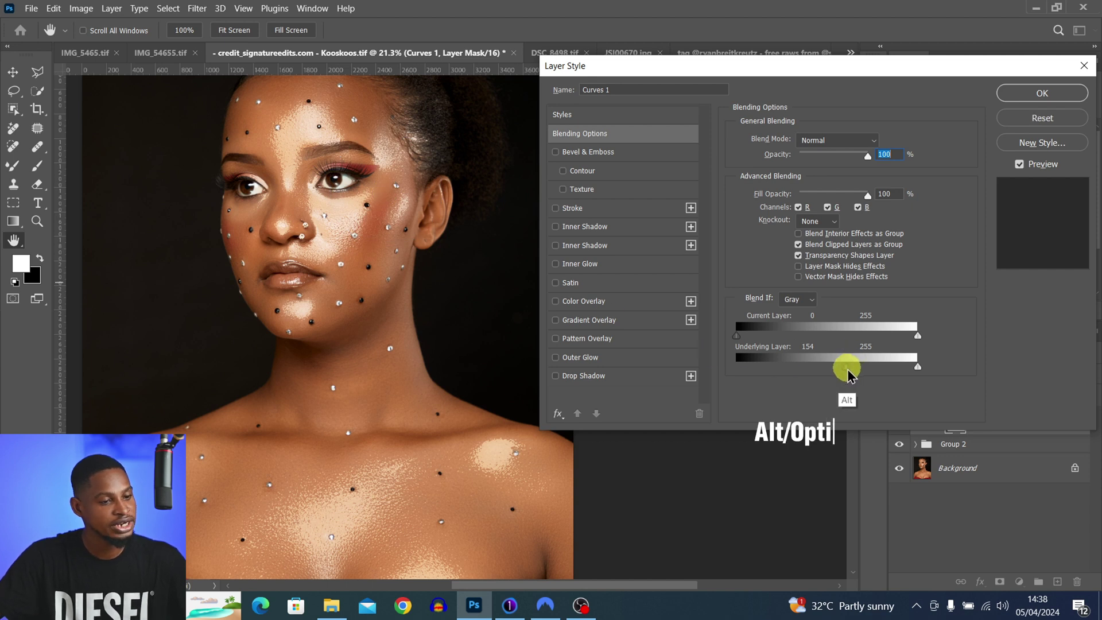
{"action": "left_click_drag", "start_coordinate": [849, 370], "coordinate": [899, 371]}
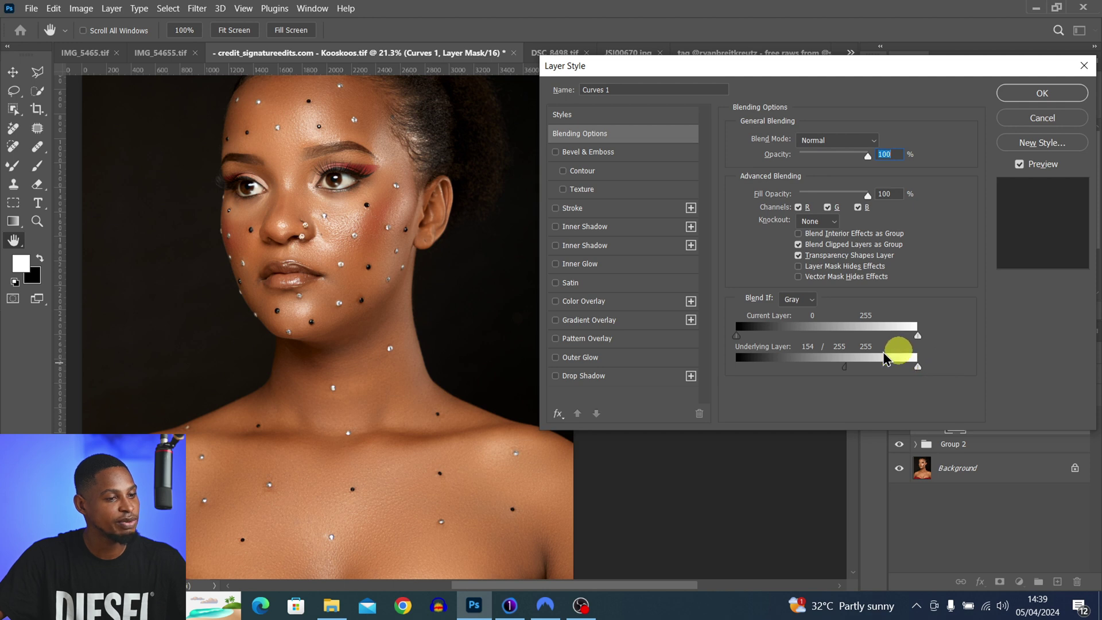
{"action": "left_click", "coordinate": [843, 367]}
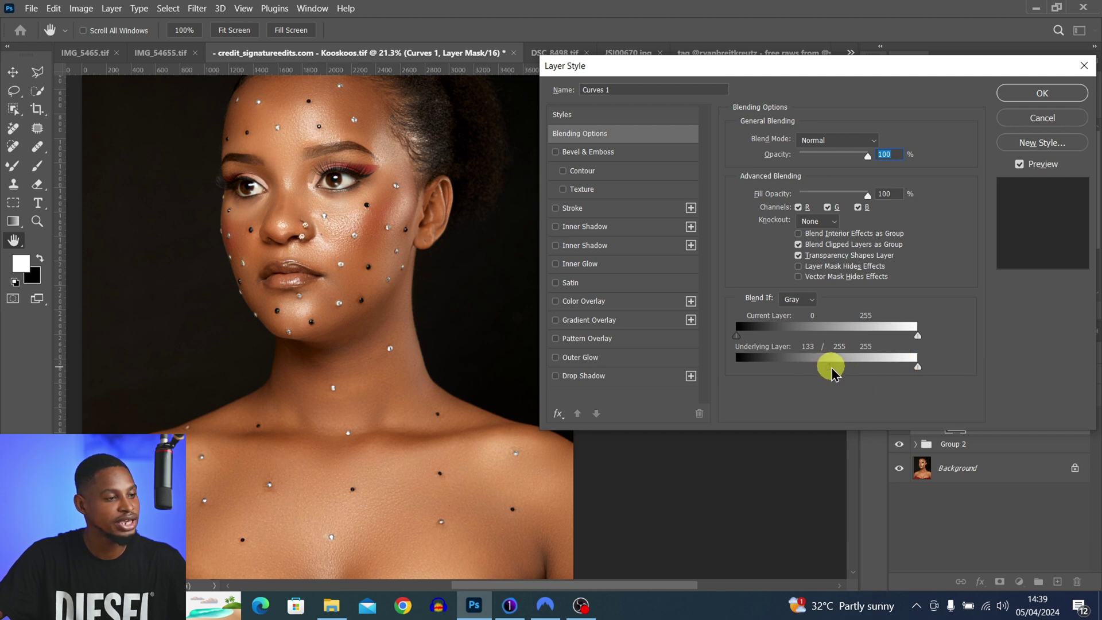
{"action": "left_click", "coordinate": [442, 256]}
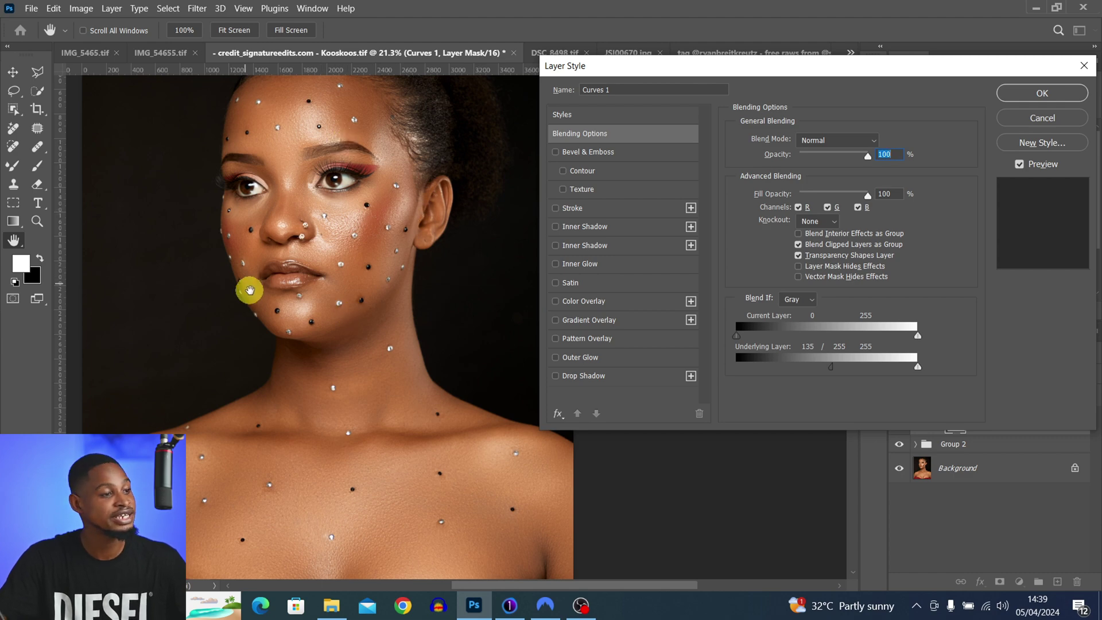
{"action": "left_click", "coordinate": [1032, 93]}
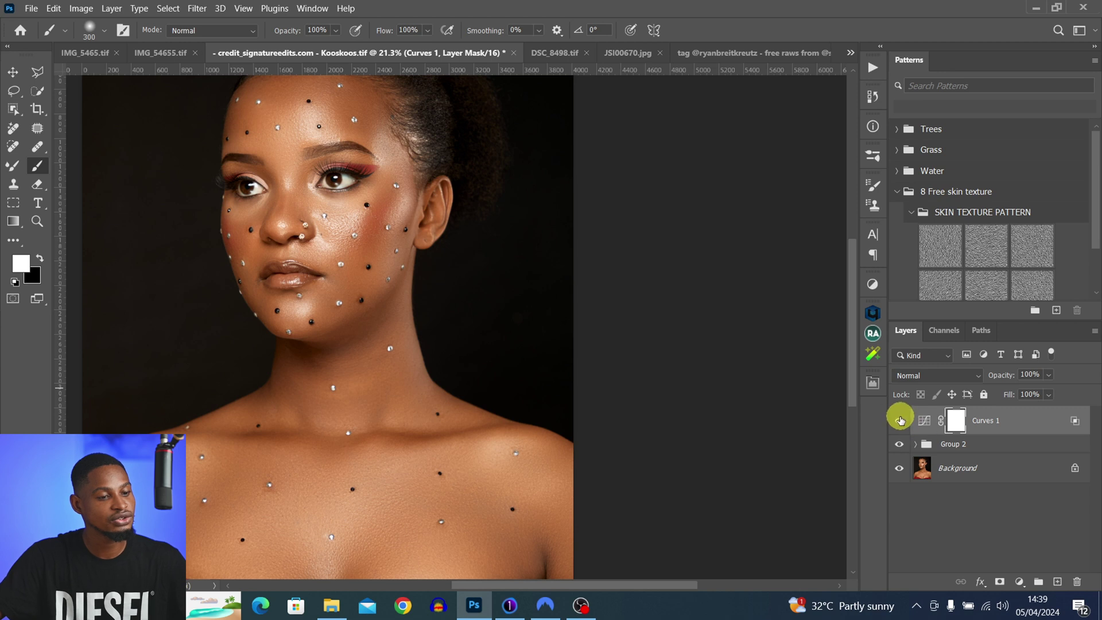
Toggle the visibility of Curves 1 to compare the skin highlights before and after
{"action": "left_click", "coordinate": [900, 420]}
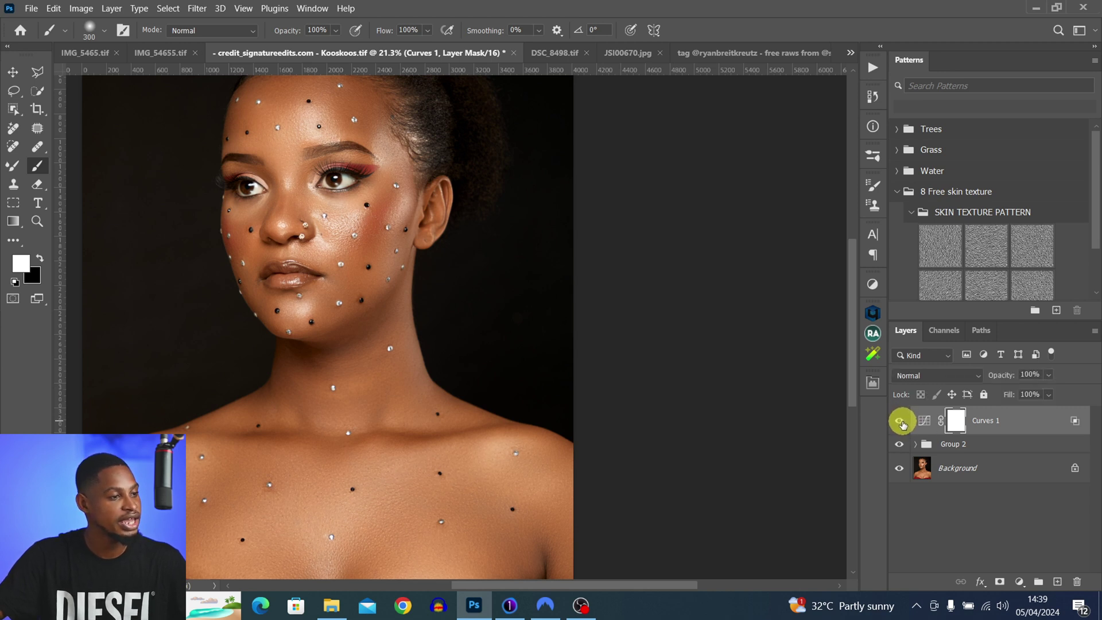
{"action": "left_click", "coordinate": [903, 424]}
{"action": "left_click", "coordinate": [899, 421]}
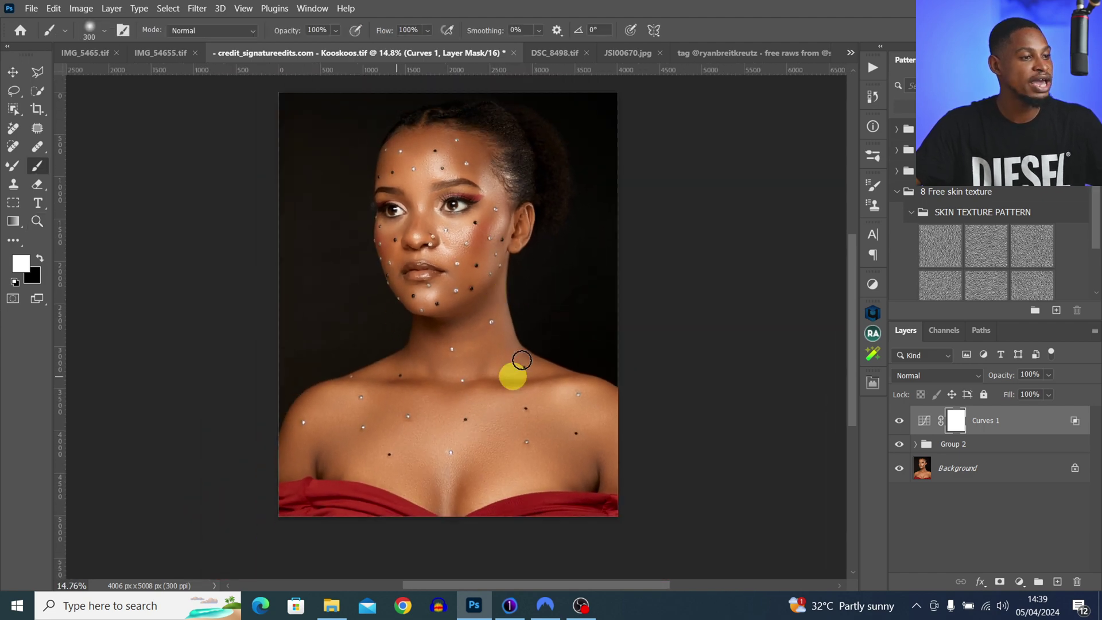
Open a new window for the Kooskoos.tif portrait and arrange the two views as 2-up Vertical
{"action": "key", "text": "b"}
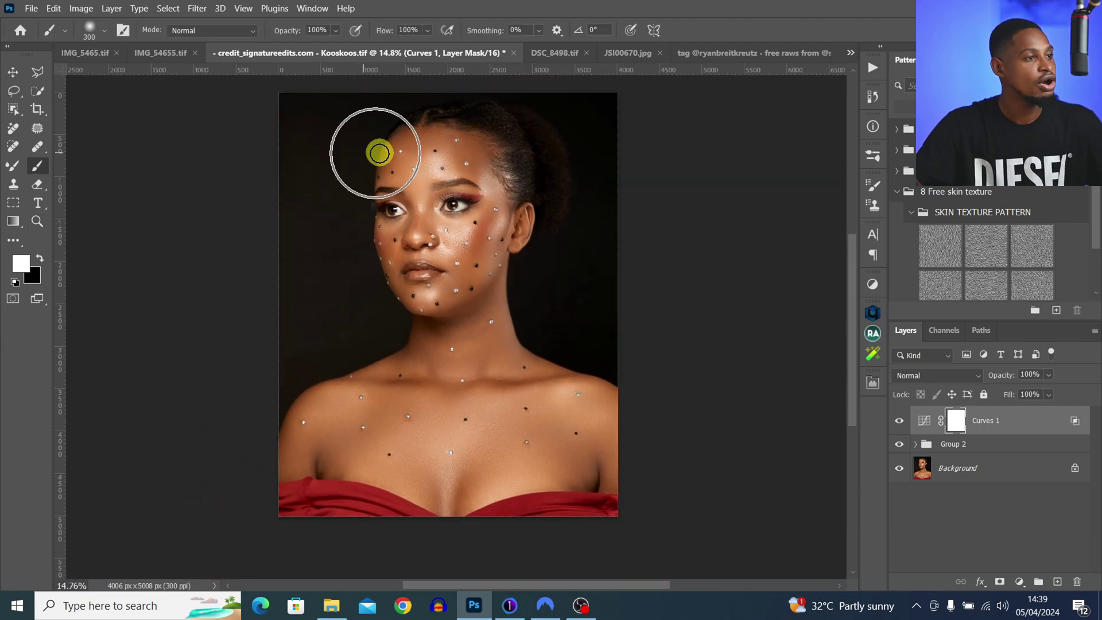
{"action": "left_click", "coordinate": [312, 10]}
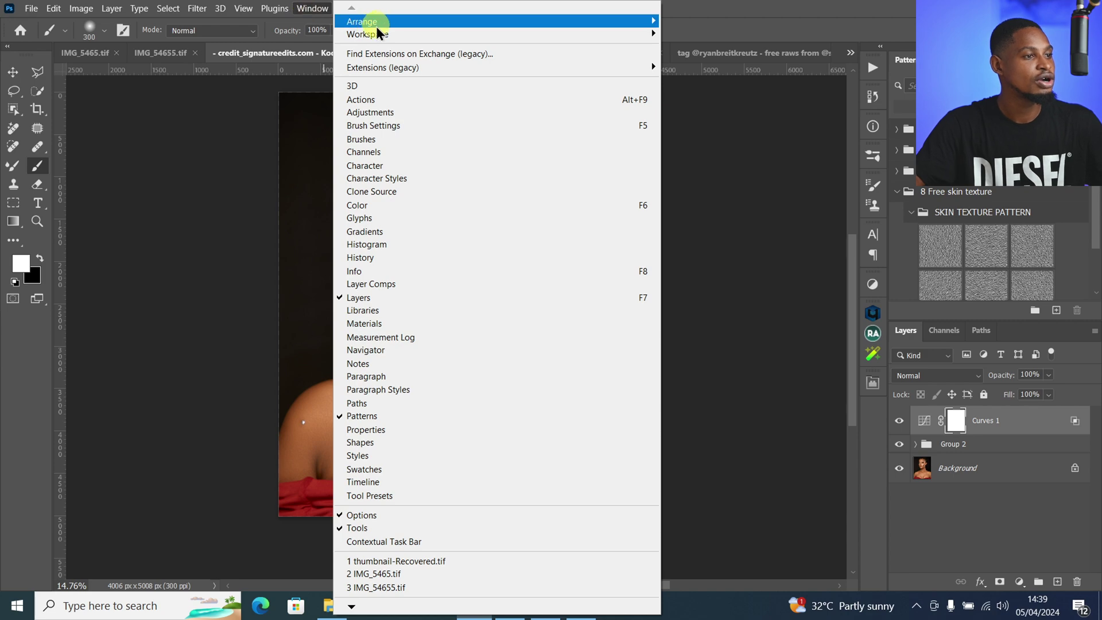
{"action": "mouse_move", "coordinate": [390, 22]}
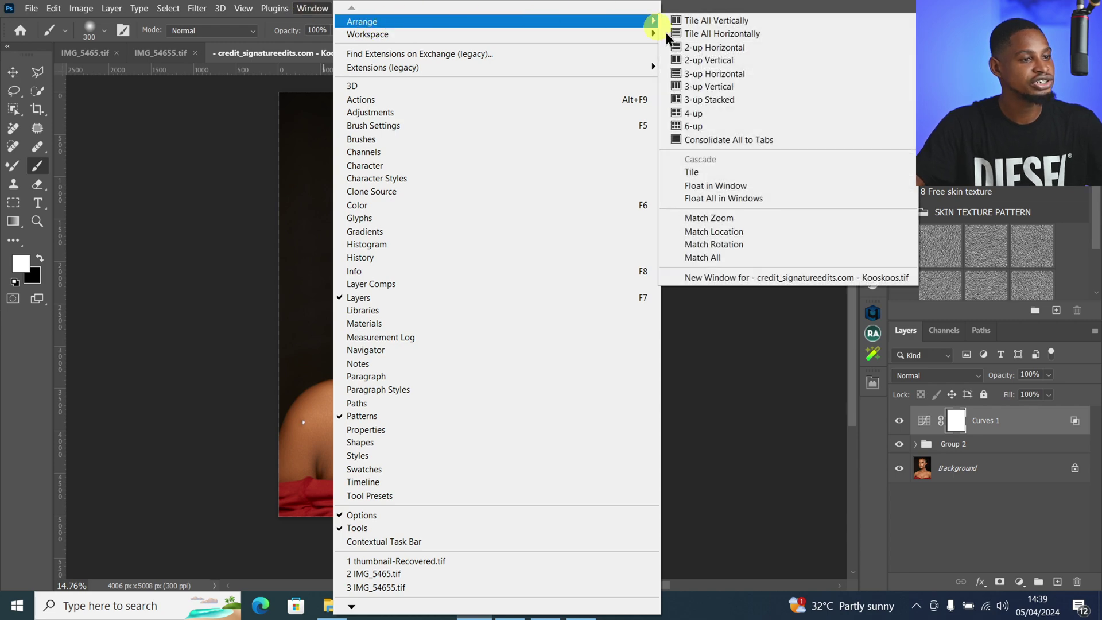
{"action": "left_click", "coordinate": [769, 279]}
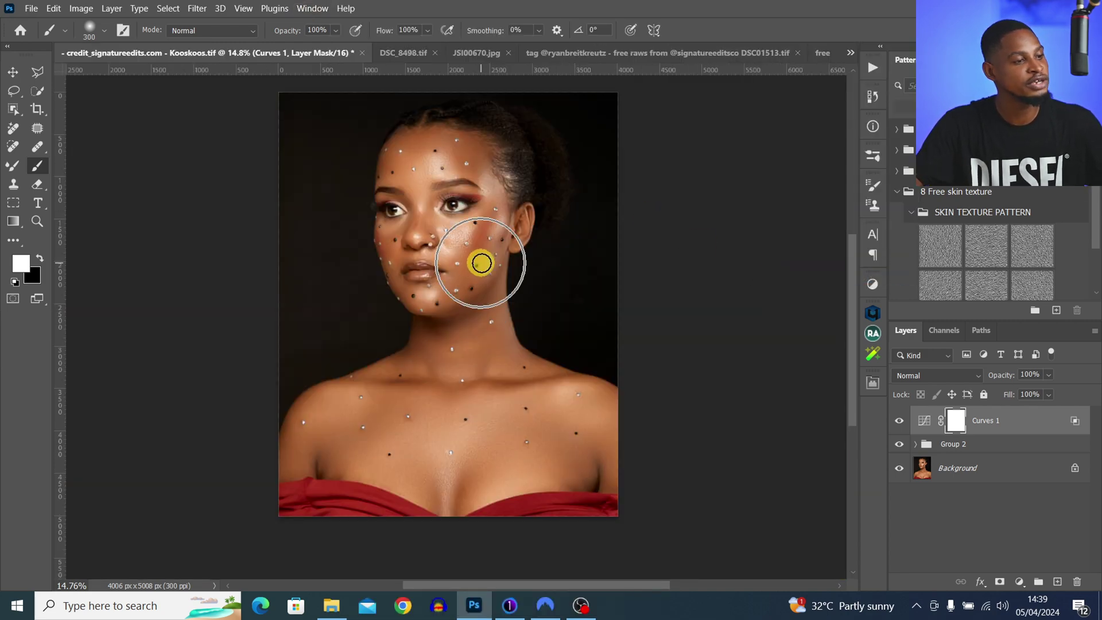
{"action": "left_click", "coordinate": [312, 9]}
{"action": "mouse_move", "coordinate": [361, 21]}
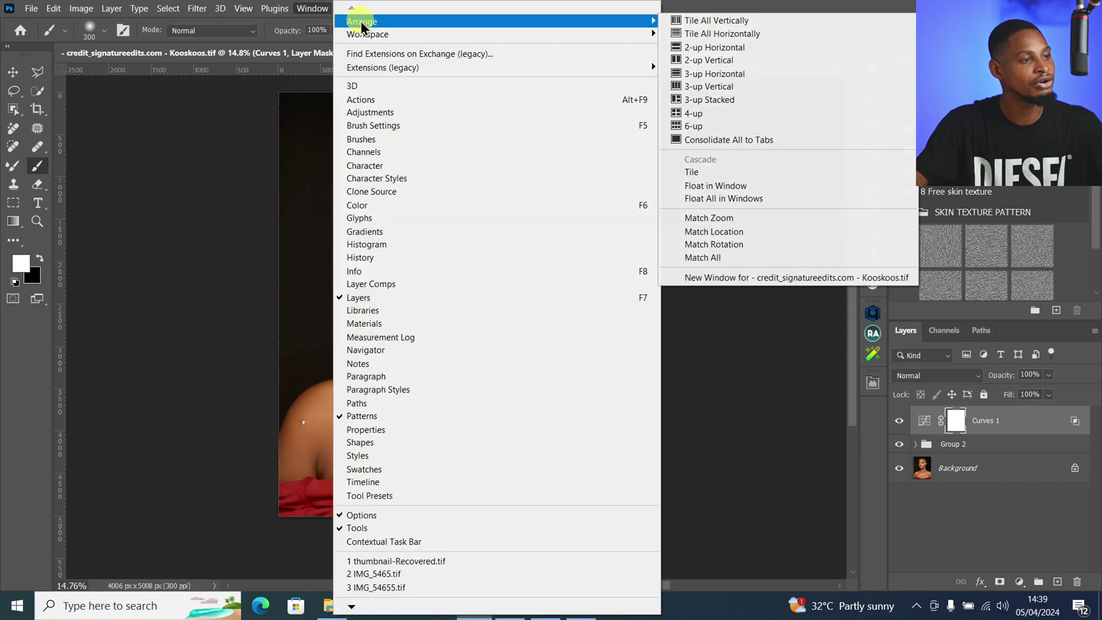
{"action": "left_click", "coordinate": [715, 60]}
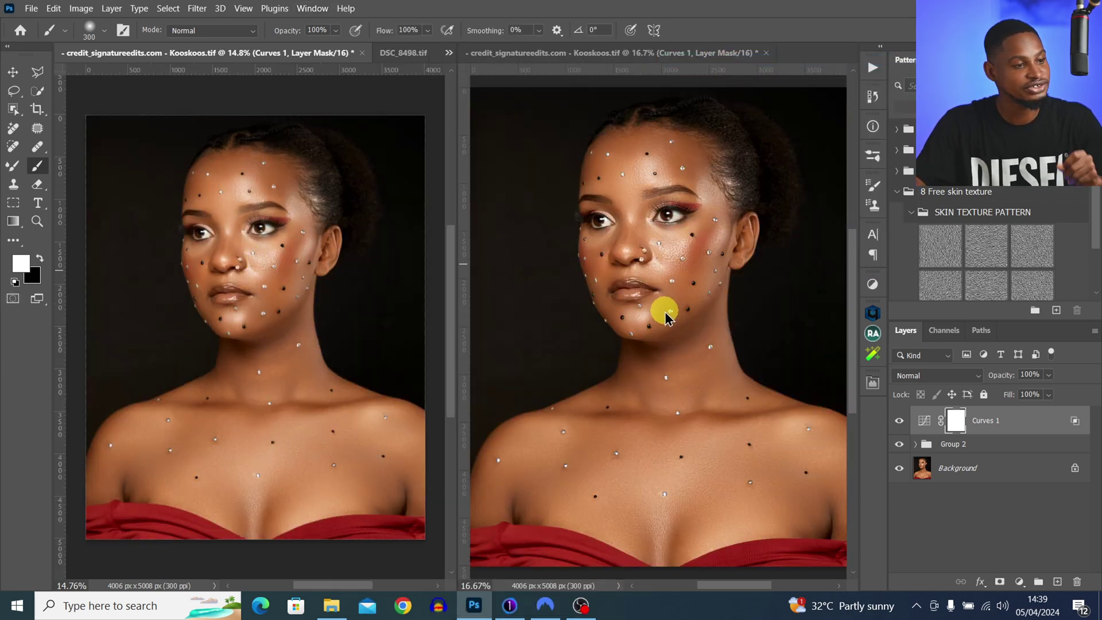
Zoom one view in on the face, run the Teelens Dodge and Burn action, and select the Dodge layer's mask in its group
{"action": "key", "text": "z"}
{"action": "mouse_move", "coordinate": [293, 186]}
{"action": "left_mouse_down"}
{"action": "mouse_move", "coordinate": [300, 197]}
{"action": "mouse_move", "coordinate": [322, 192]}
{"action": "mouse_move", "coordinate": [312, 202]}
{"action": "mouse_move", "coordinate": [302, 123]}
{"action": "left_mouse_up"}
{"action": "key", "text": "b"}
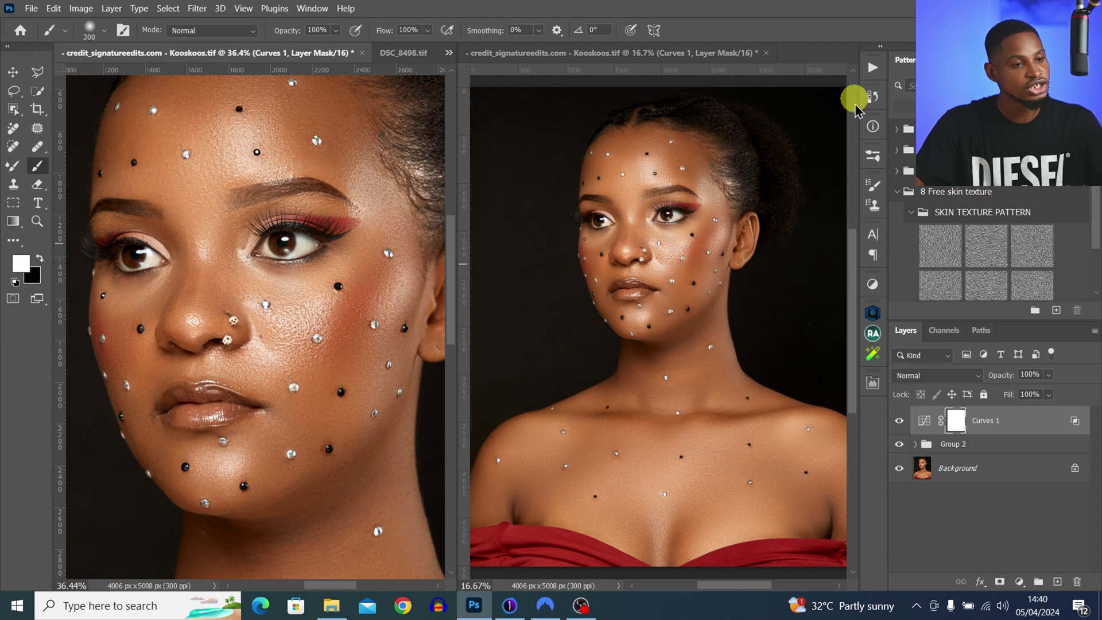
{"action": "left_click", "coordinate": [871, 66]}
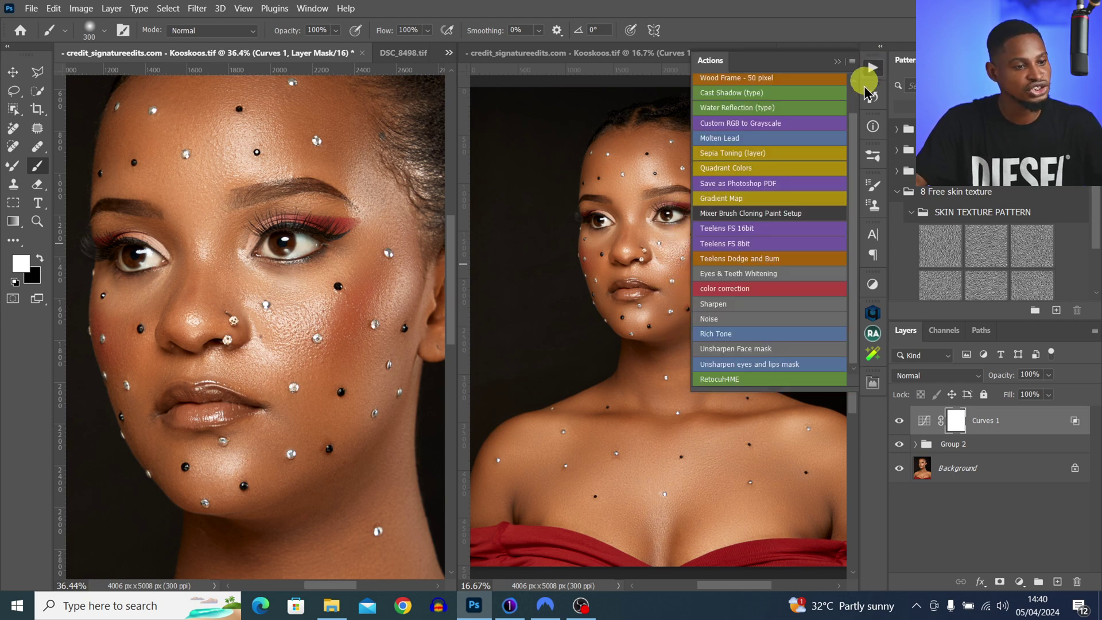
{"action": "left_click", "coordinate": [731, 258]}
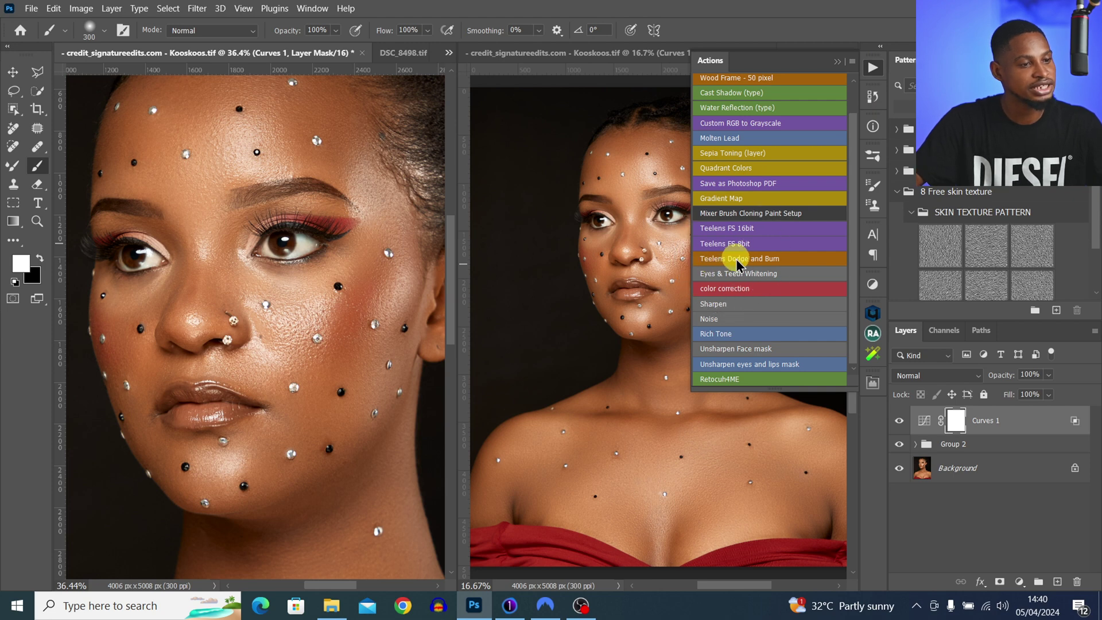
{"action": "left_click", "coordinate": [837, 61]}
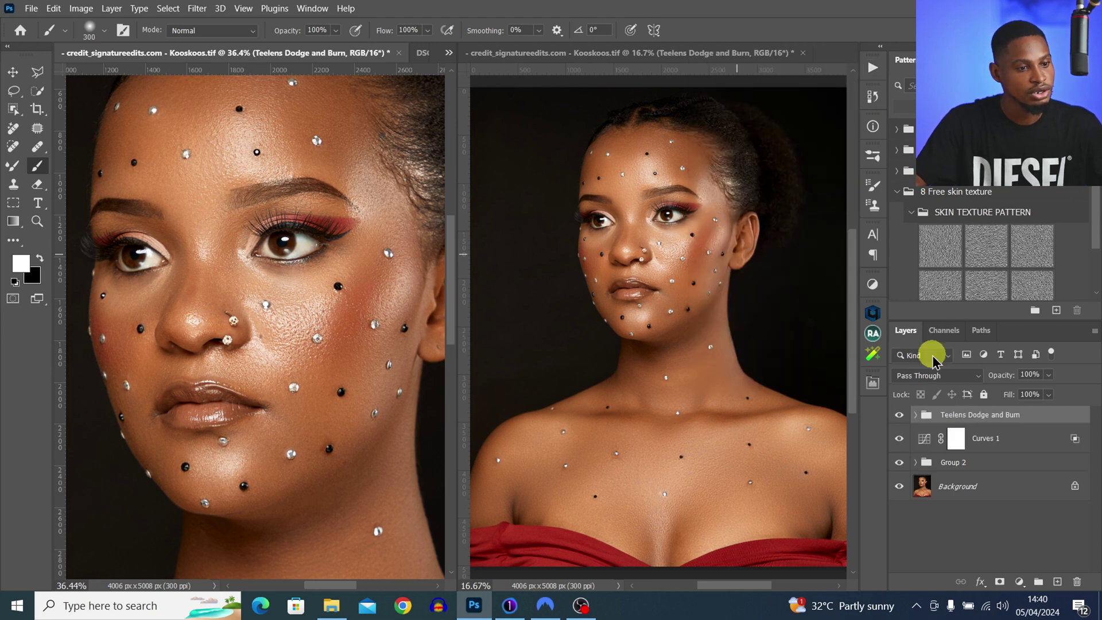
{"action": "left_click", "coordinate": [915, 415]}
{"action": "left_click", "coordinate": [966, 459]}
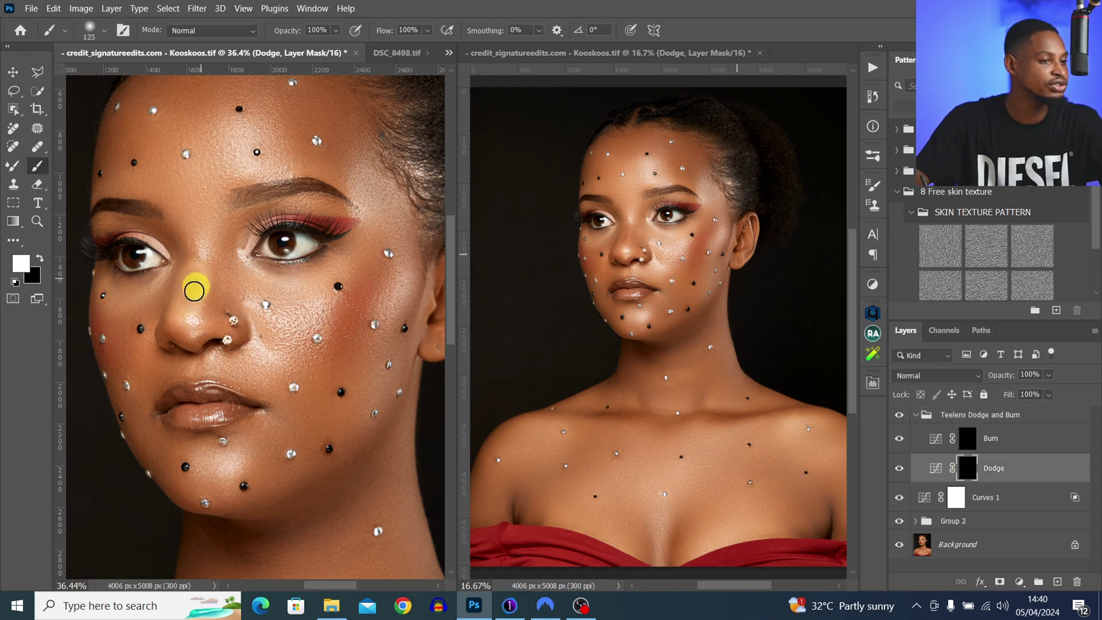
Paint white on the Dodge mask to brighten the nose and cheek, enlarging the brush from 125 to 175
{"action": "left_click", "coordinate": [194, 291]}
{"action": "left_click", "coordinate": [595, 267]}
{"action": "mouse_move", "coordinate": [633, 280]}
{"action": "left_mouse_down"}
{"action": "mouse_move", "coordinate": [627, 226]}
{"action": "mouse_move", "coordinate": [629, 250]}
{"action": "left_mouse_up"}
{"action": "key", "text": "]"}
{"action": "key", "text": "]"}
{"action": "left_click", "coordinate": [327, 328]}
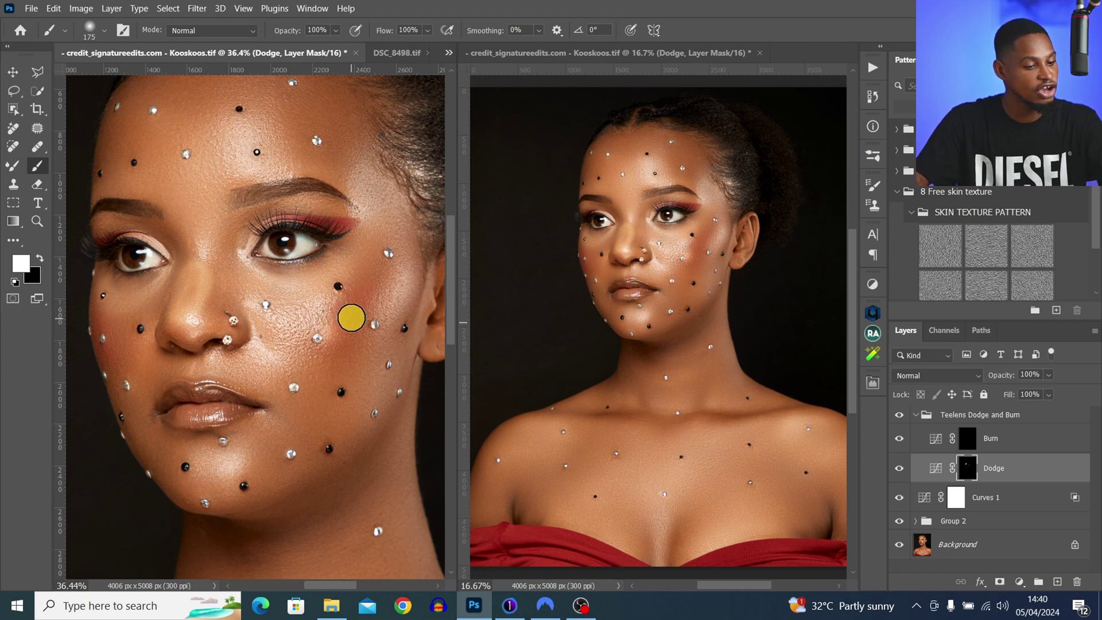
{"action": "mouse_move", "coordinate": [352, 318]}
{"action": "left_mouse_down"}
{"action": "mouse_move", "coordinate": [305, 368]}
{"action": "mouse_move", "coordinate": [664, 308]}
{"action": "mouse_move", "coordinate": [701, 259]}
{"action": "mouse_move", "coordinate": [685, 303]}
{"action": "mouse_move", "coordinate": [706, 251]}
{"action": "mouse_move", "coordinate": [481, 350]}
{"action": "left_mouse_up"}
Brighten the collarbone on the Dodge mask in the full-figure view using a brush size of 300
{"action": "key", "text": "bracketright"}
{"action": "left_click", "coordinate": [744, 419]}
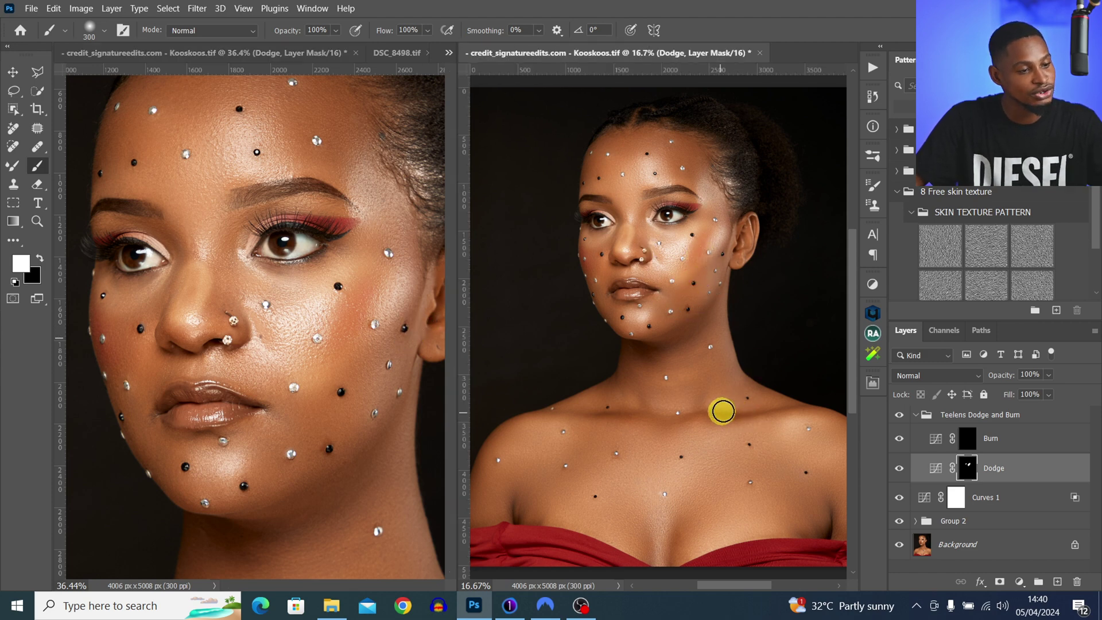
{"action": "left_click_drag", "start_coordinate": [700, 411], "coordinate": [605, 415]}
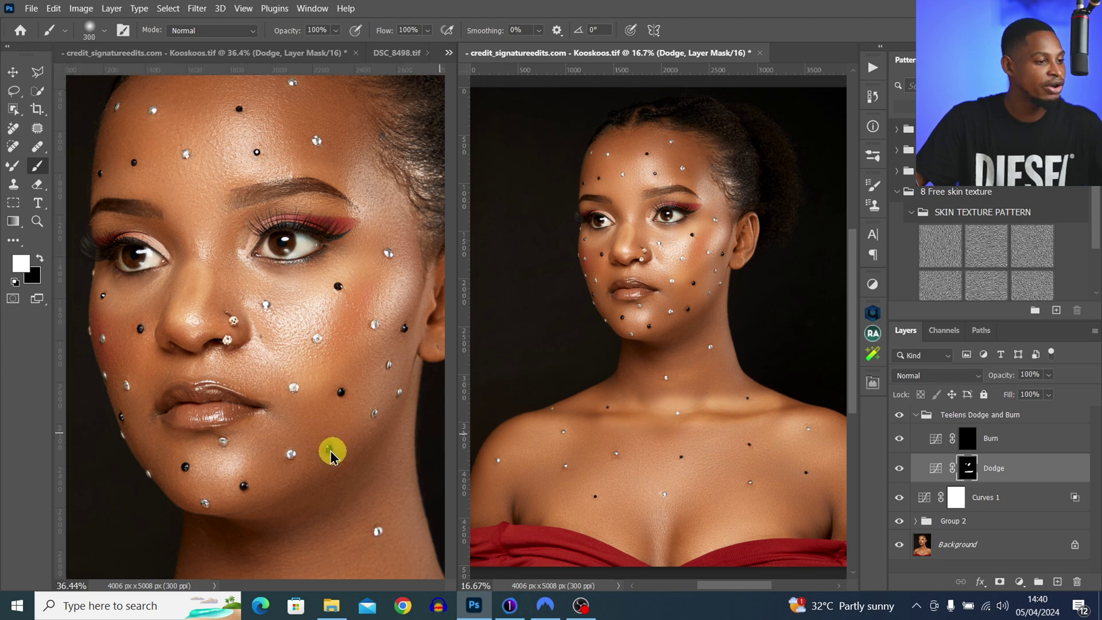
Examine the dodged collarbone, neck and face up close in the zoomed-in view
{"action": "left_click", "coordinate": [315, 434]}
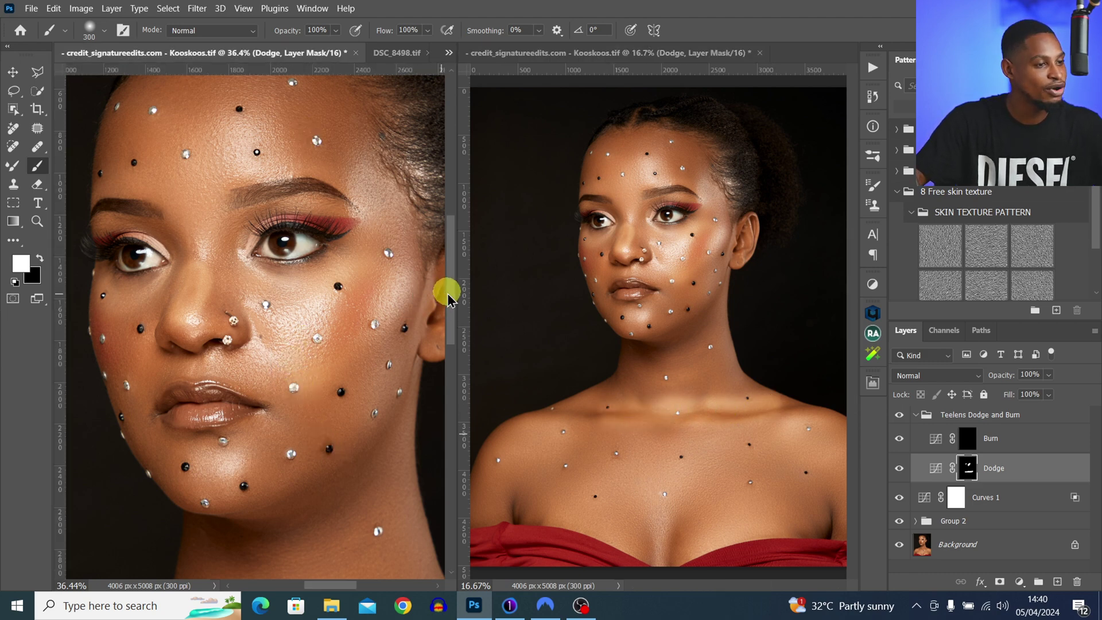
{"action": "left_click_drag", "start_coordinate": [446, 295], "coordinate": [447, 411]}
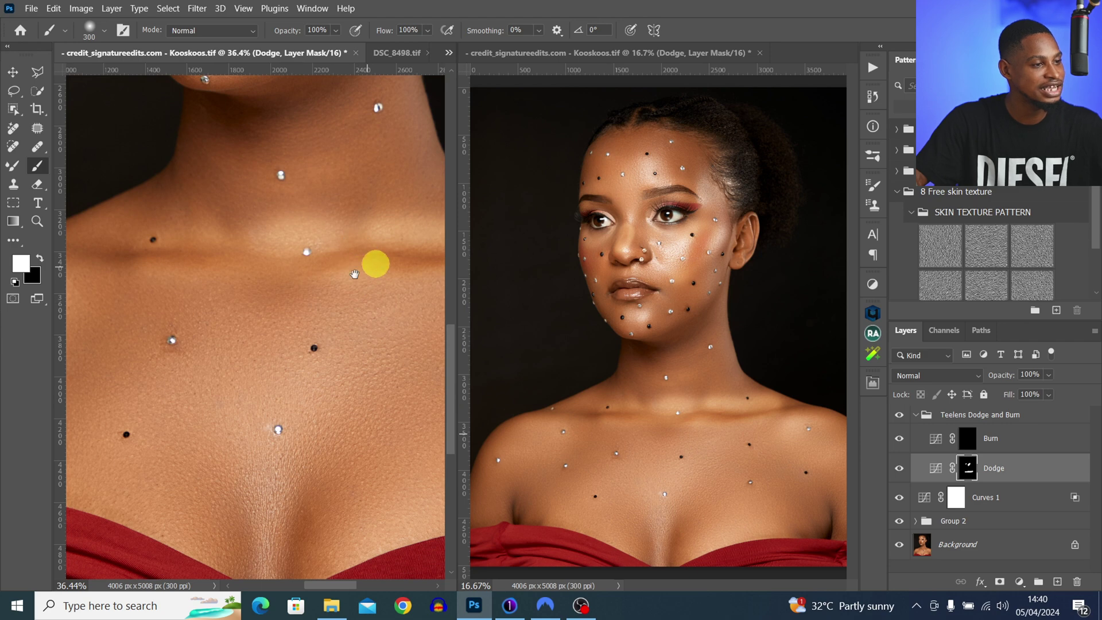
{"action": "left_click_drag", "start_coordinate": [354, 274], "coordinate": [283, 350]}
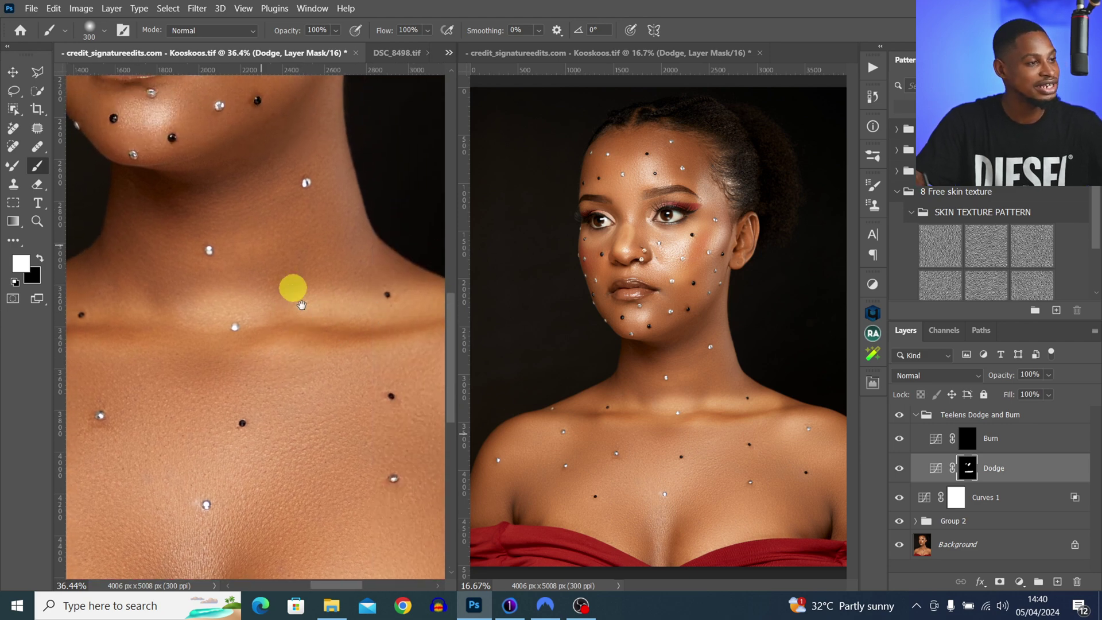
{"action": "left_click_drag", "start_coordinate": [302, 304], "coordinate": [318, 522]}
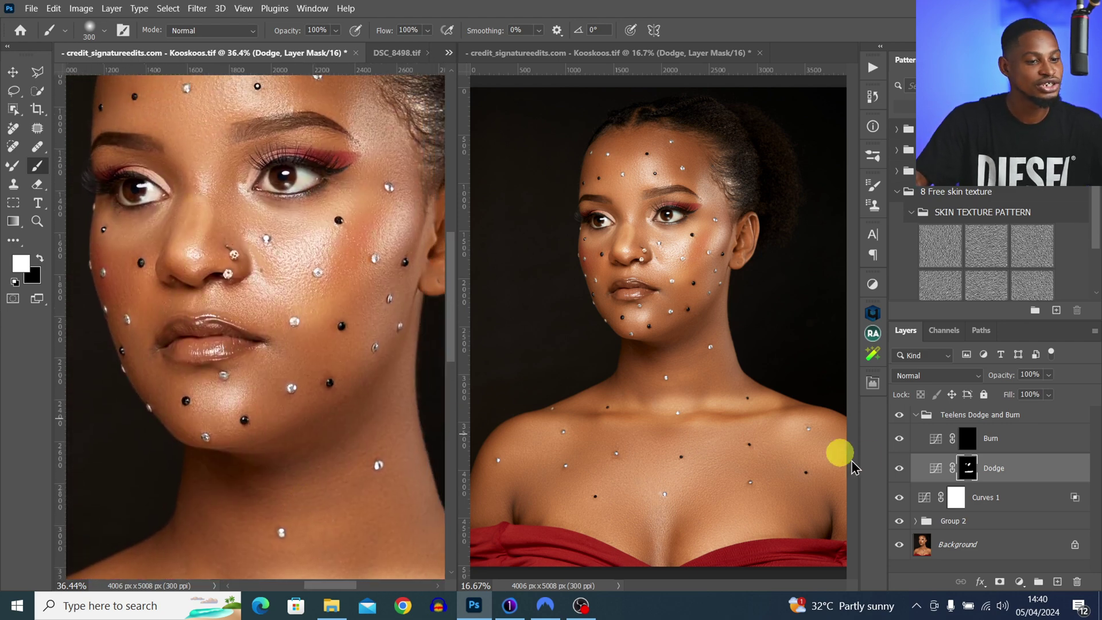
Compare the portrait with the Teelens Dodge and Burn group hidden and shown
{"action": "left_click", "coordinate": [900, 415]}
{"action": "left_click", "coordinate": [901, 421]}
{"action": "left_click", "coordinate": [901, 423]}
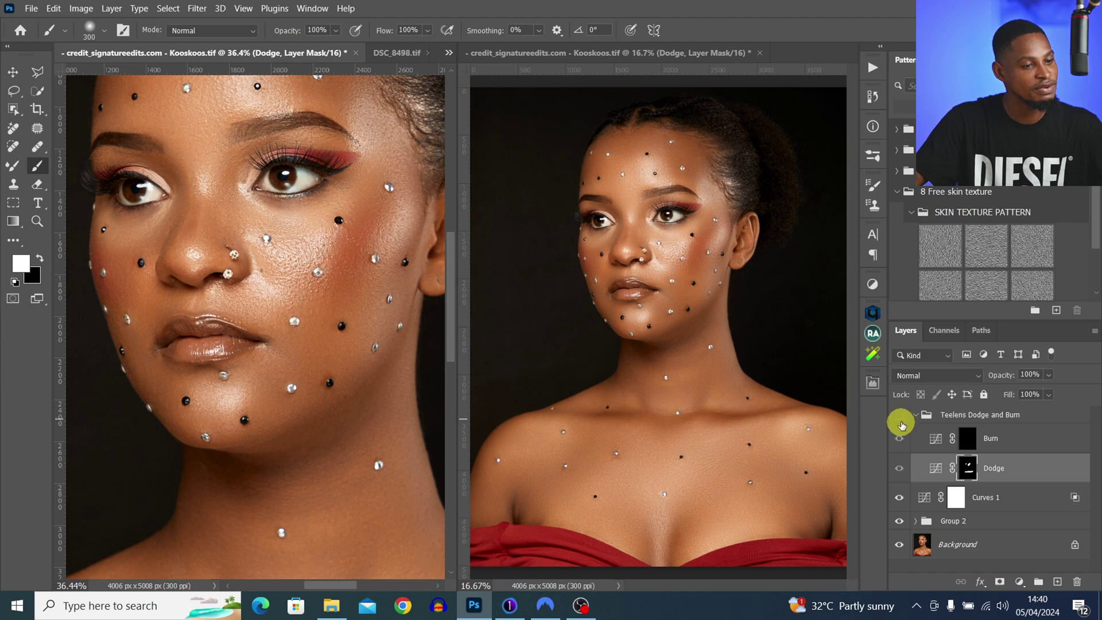
{"action": "left_click", "coordinate": [899, 421]}
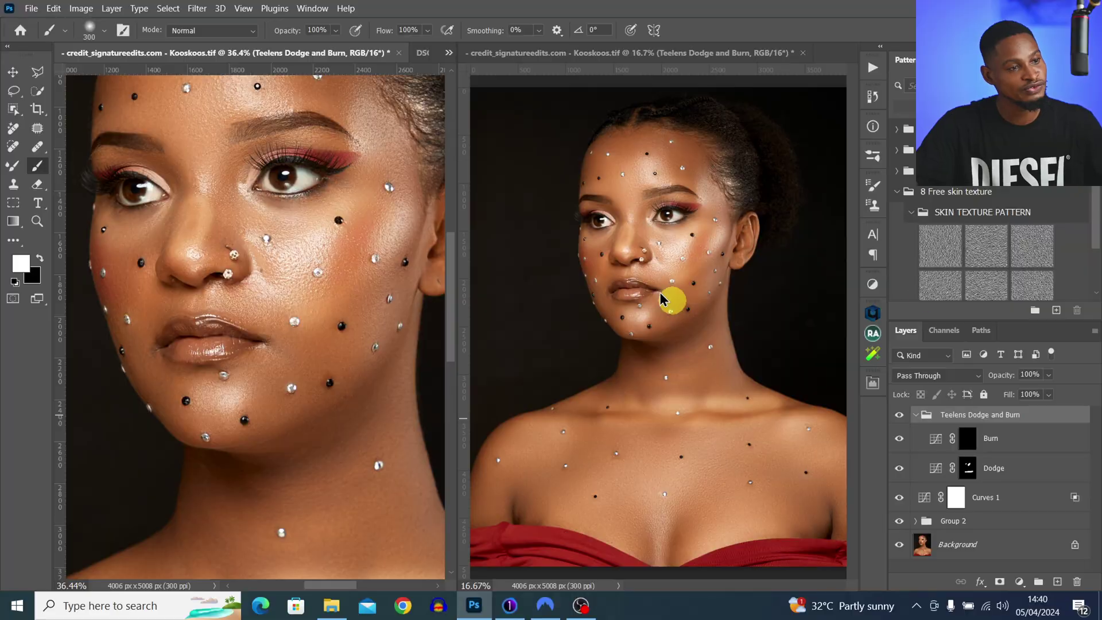
Close the second view of the portrait and delete the Teelens Dodge and Burn group
{"action": "left_click", "coordinate": [802, 55]}
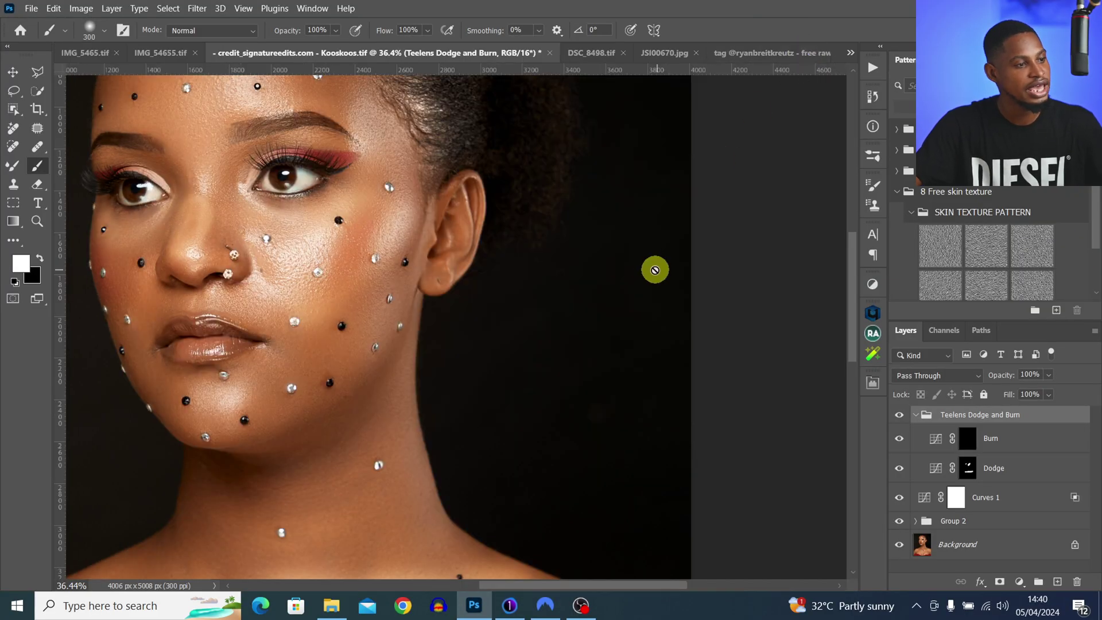
{"action": "key", "text": "z"}
{"action": "left_click_drag", "start_coordinate": [545, 374], "coordinate": [404, 386]}
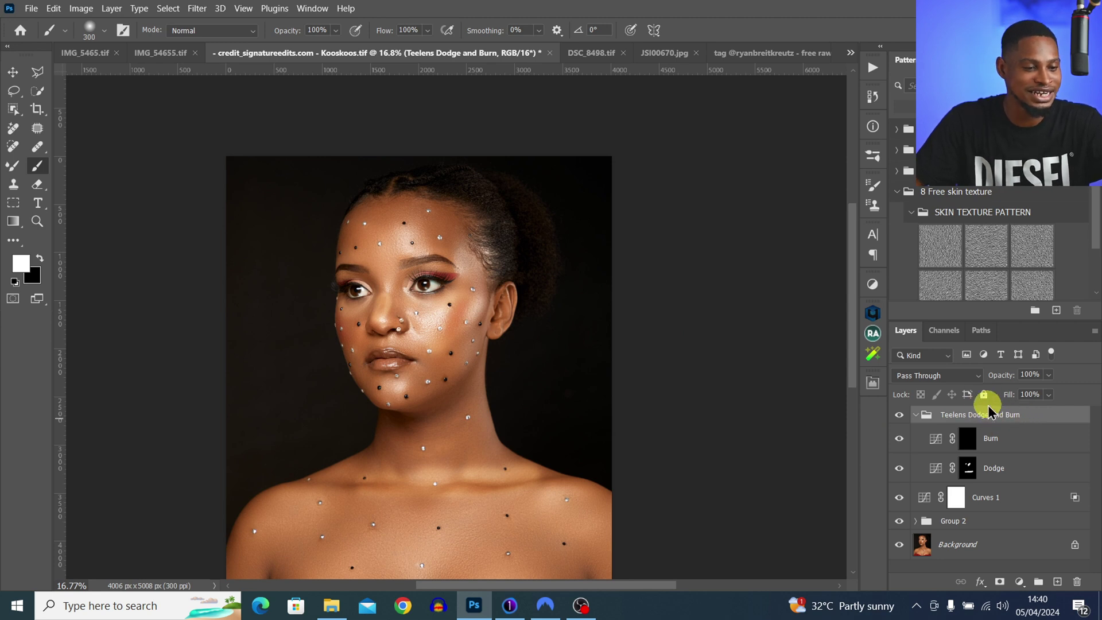
{"action": "key", "text": "Delete"}
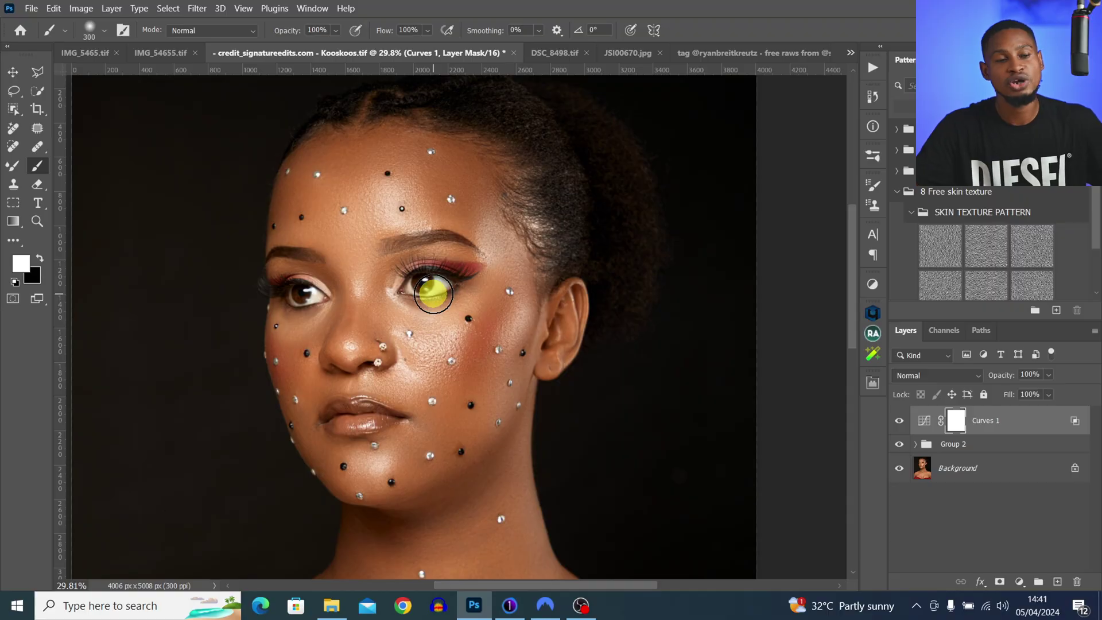
Add a Curves adjustment layer above Curves 1 and raise its curve to strongly brighten the portrait
{"action": "key", "text": "z"}
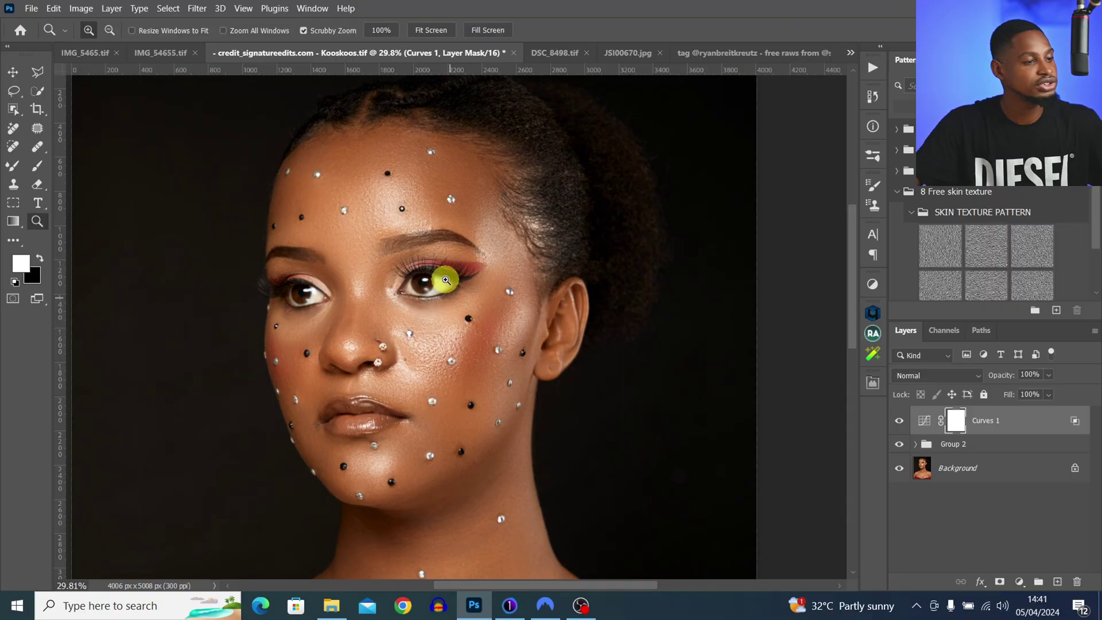
{"action": "left_click", "coordinate": [497, 289]}
{"action": "left_click_drag", "start_coordinate": [485, 293], "coordinate": [472, 293]}
{"action": "key", "text": "b"}
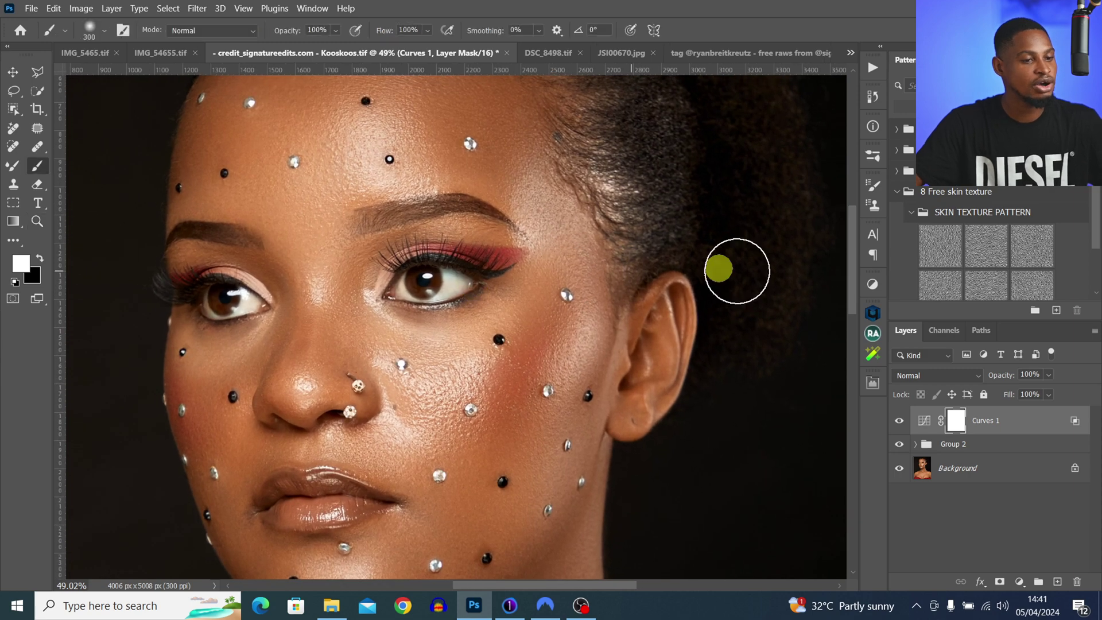
{"action": "left_click", "coordinate": [872, 287]}
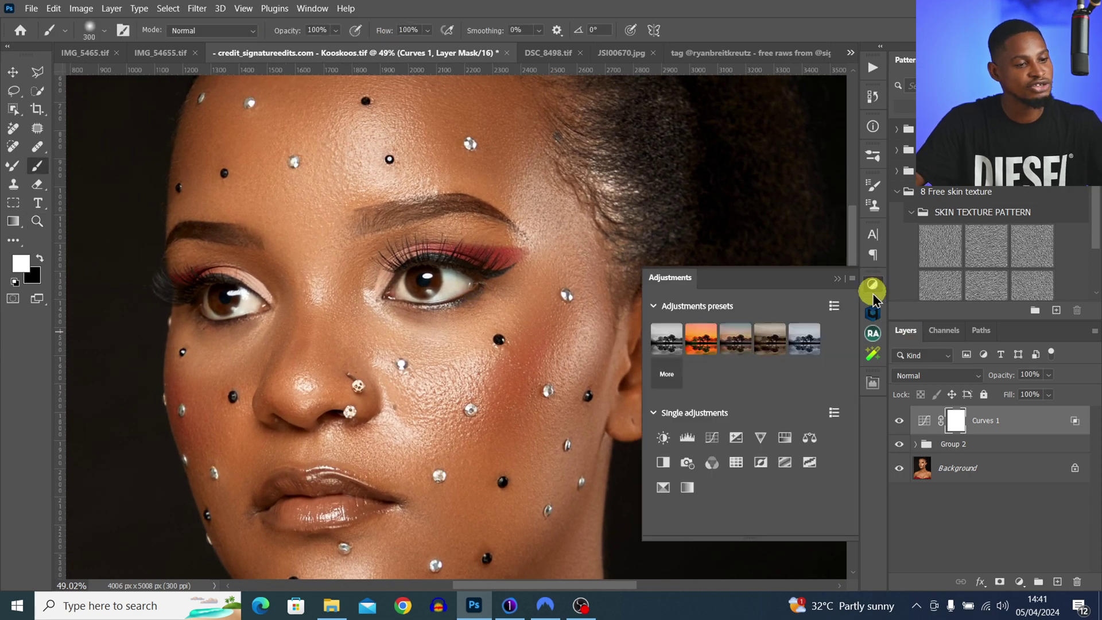
{"action": "left_click", "coordinate": [712, 439]}
{"action": "left_click_drag", "start_coordinate": [742, 424], "coordinate": [716, 396]}
{"action": "left_click", "coordinate": [836, 259]}
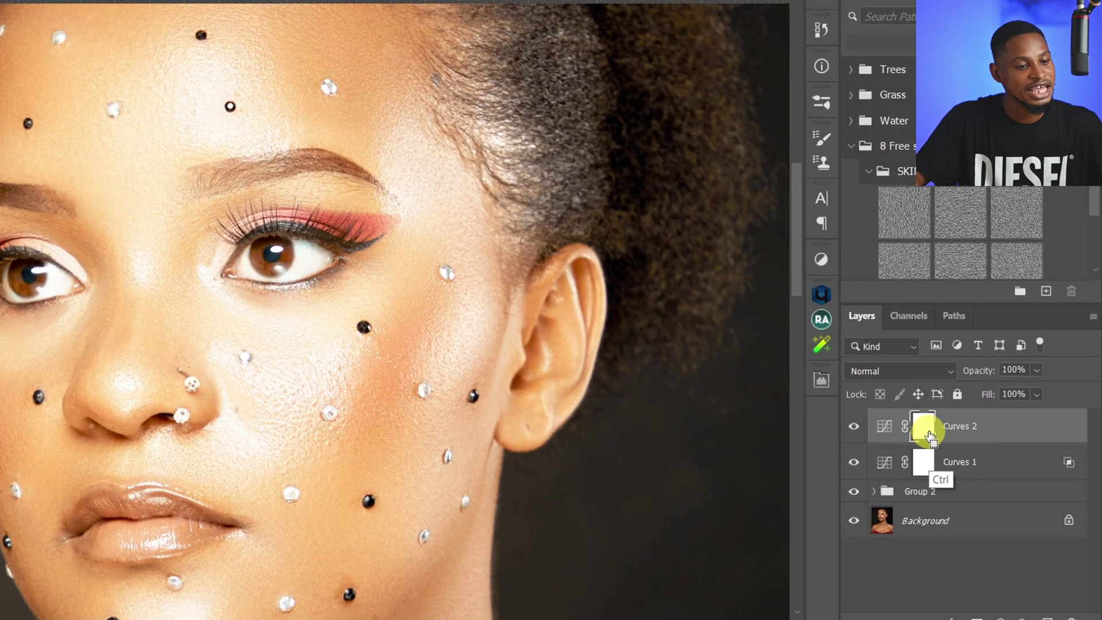
Invert the Curves 2 layer mask to black so it hides the brightening
{"action": "left_click", "coordinate": [928, 435], "text": "ctrl"}
{"action": "left_click", "coordinate": [922, 431], "text": "ctrl"}
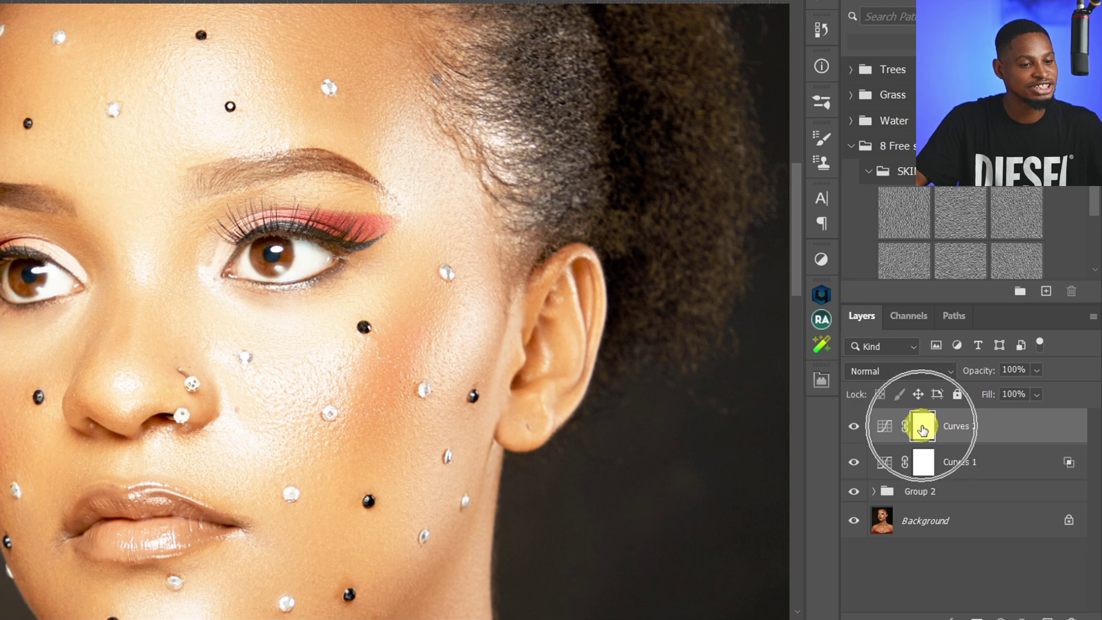
{"action": "key", "text": "ctrl+i"}
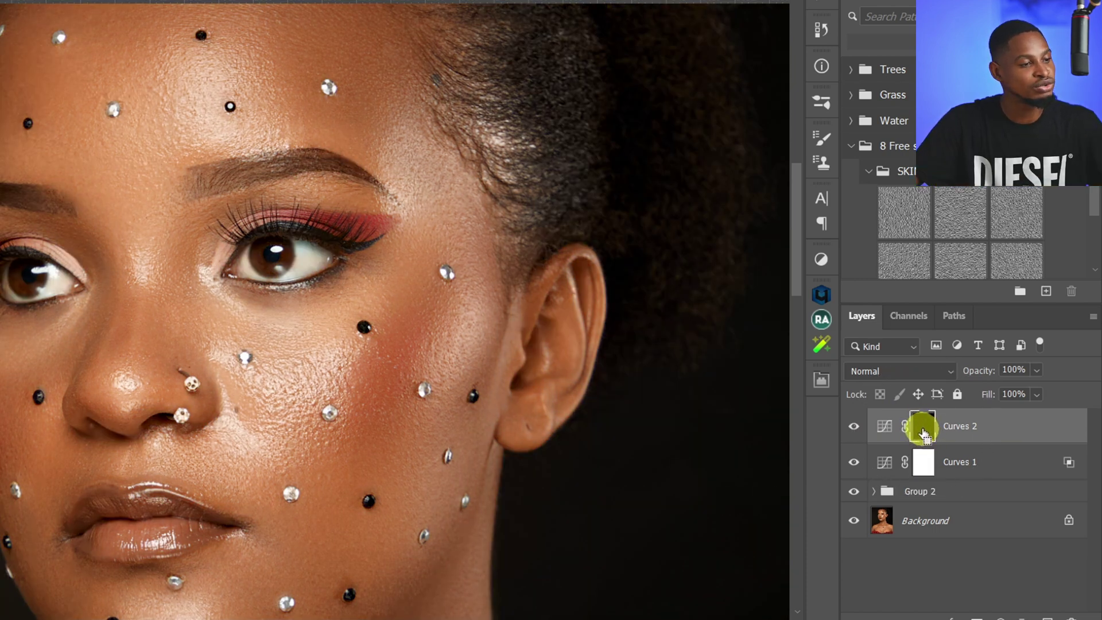
{"action": "left_click", "coordinate": [924, 430]}
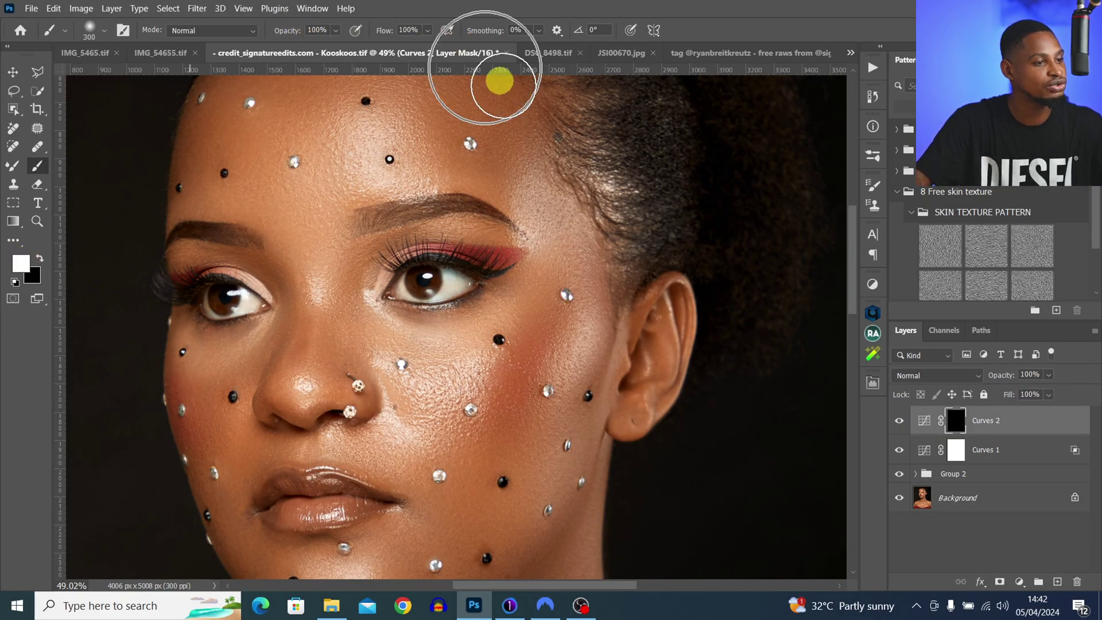
Paint white over both irises on the Curves 2 mask with brush size 50, and compare with the layer hidden
{"action": "mouse_move", "coordinate": [399, 284]}
{"action": "left_mouse_down"}
{"action": "mouse_move", "coordinate": [563, 249]}
{"action": "mouse_move", "coordinate": [553, 249]}
{"action": "left_mouse_up"}
{"action": "key", "text": "bracketleft"}
{"action": "key", "text": "bracketleft"}
{"action": "key", "text": "bracketleft"}
{"action": "key", "text": "bracketleft"}
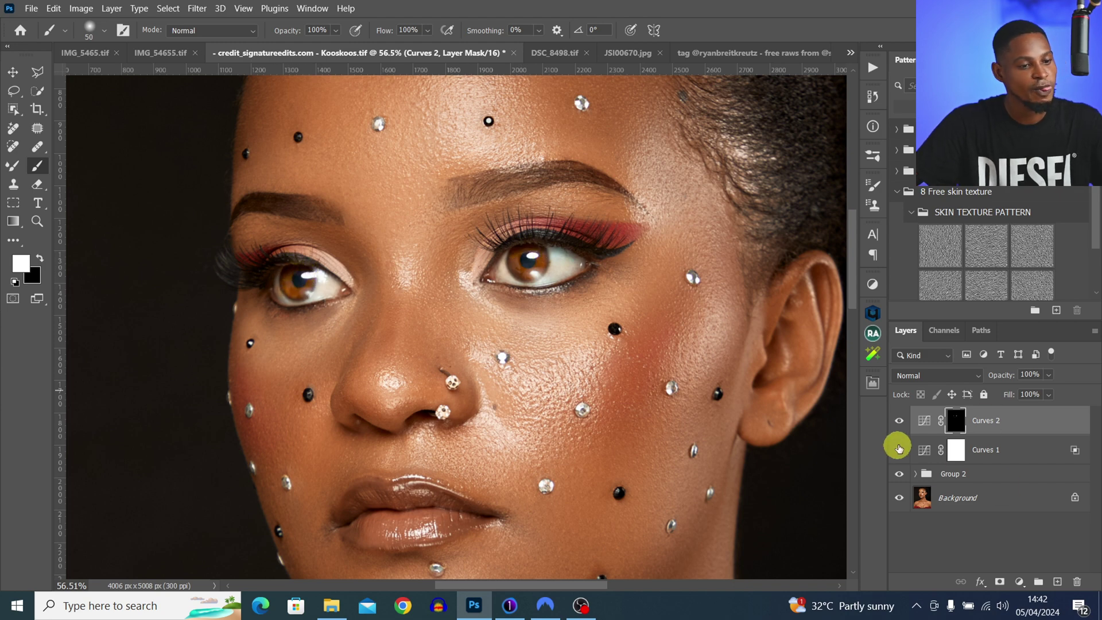
{"action": "left_click", "coordinate": [900, 421]}
{"action": "left_click", "coordinate": [899, 423]}
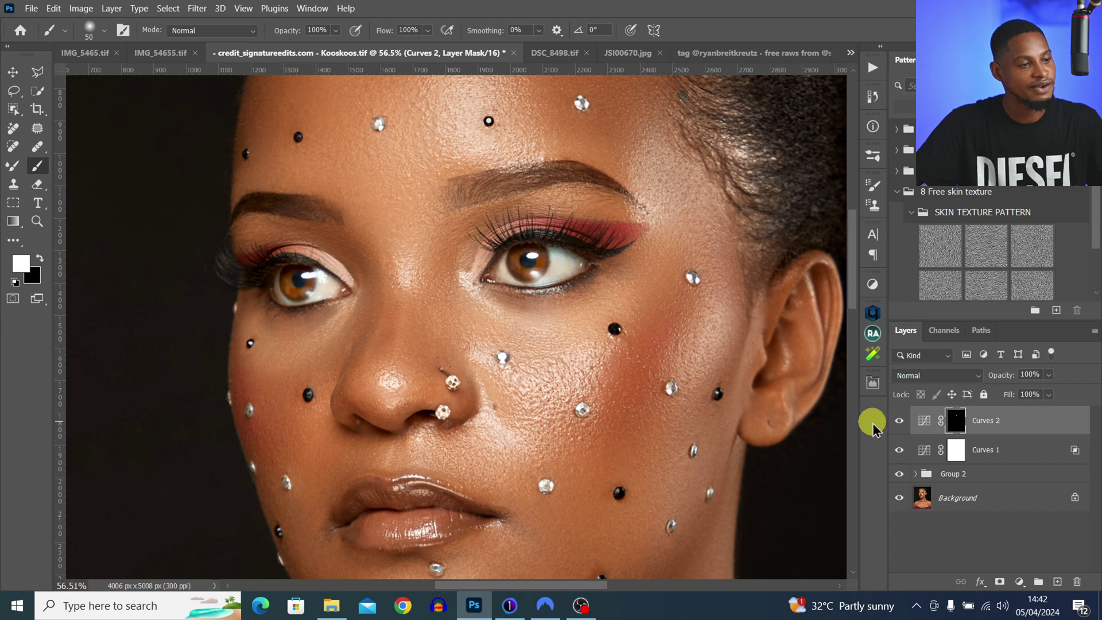
Stamp all visible layers into a new top layer and apply a Gaussian Blur with a 64-pixel radius
{"action": "scroll", "coordinate": [673, 395], "scroll_direction": "down", "scroll_amount": 5}
{"action": "left_click_drag", "start_coordinate": [595, 399], "coordinate": [524, 331]}
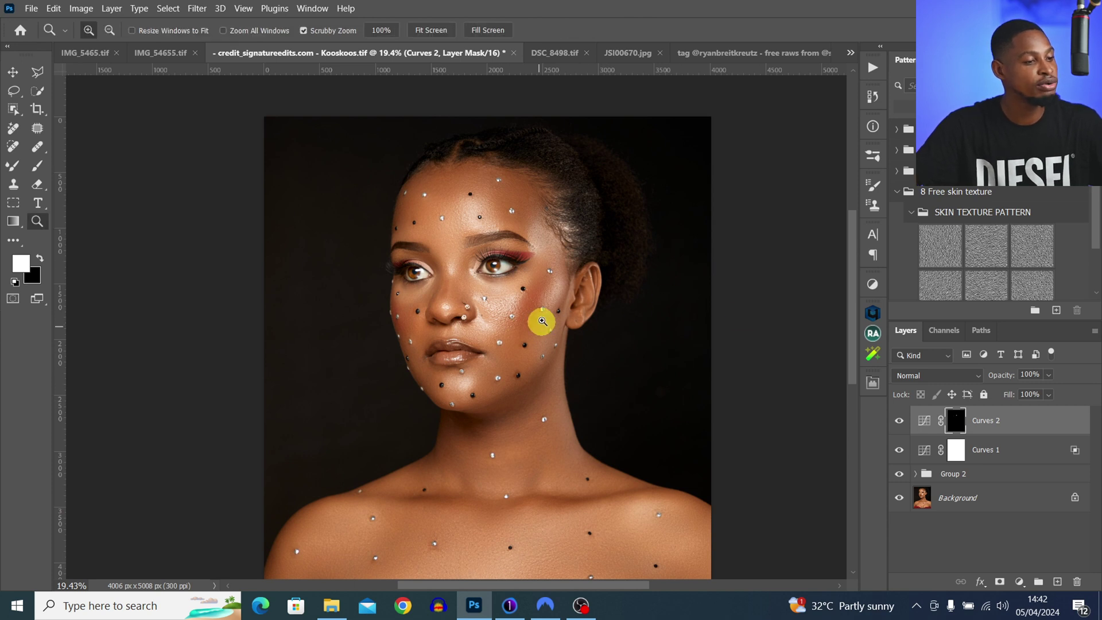
{"action": "scroll", "coordinate": [539, 319], "scroll_direction": "down", "scroll_amount": 2}
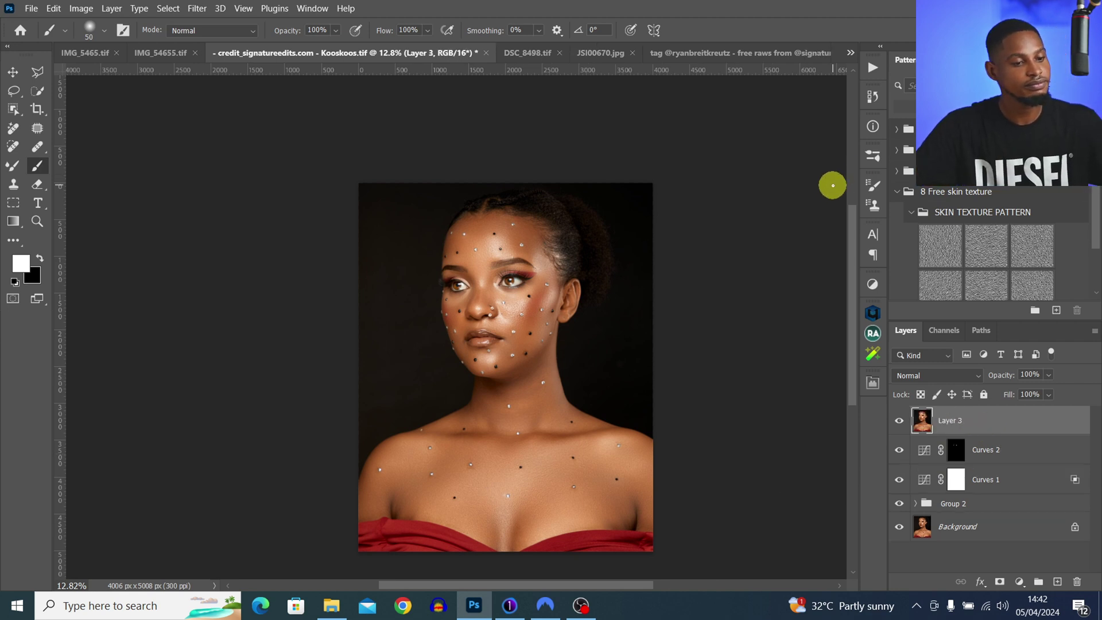
{"action": "left_click", "coordinate": [196, 8]}
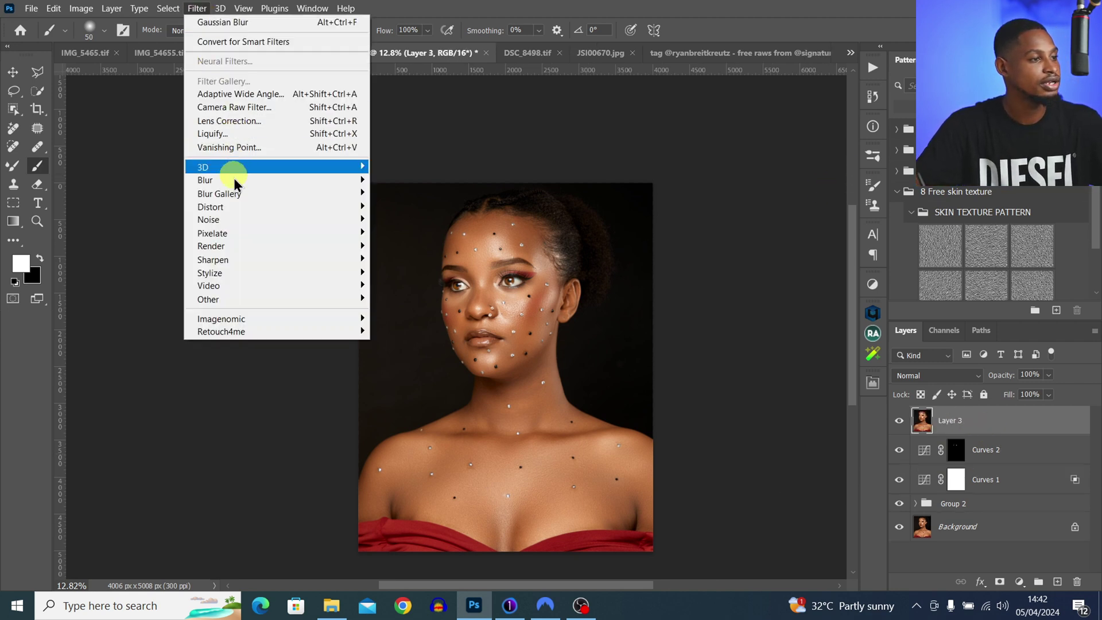
{"action": "mouse_move", "coordinate": [281, 180]}
{"action": "left_click", "coordinate": [407, 233]}
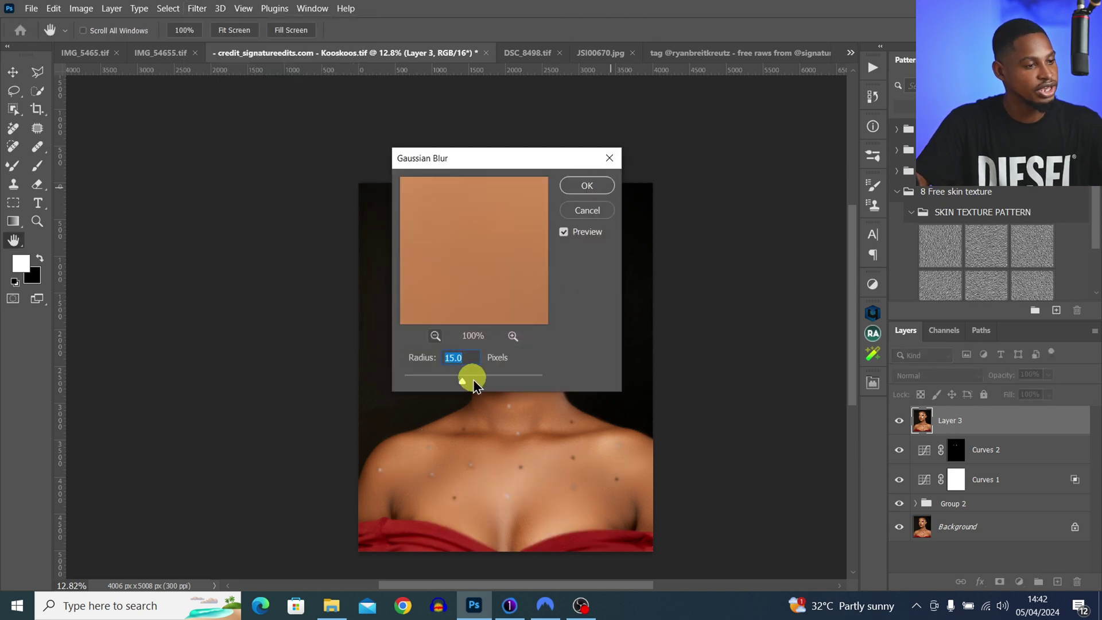
{"action": "left_click_drag", "start_coordinate": [484, 383], "coordinate": [483, 381]}
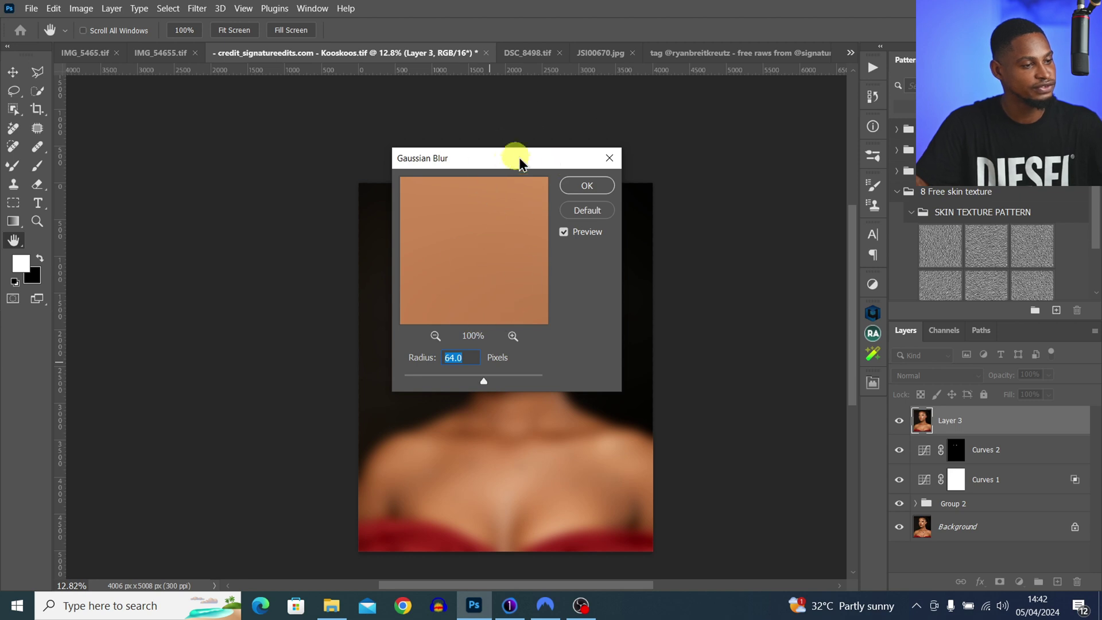
{"action": "left_click", "coordinate": [590, 183]}
{"action": "key", "text": "b"}
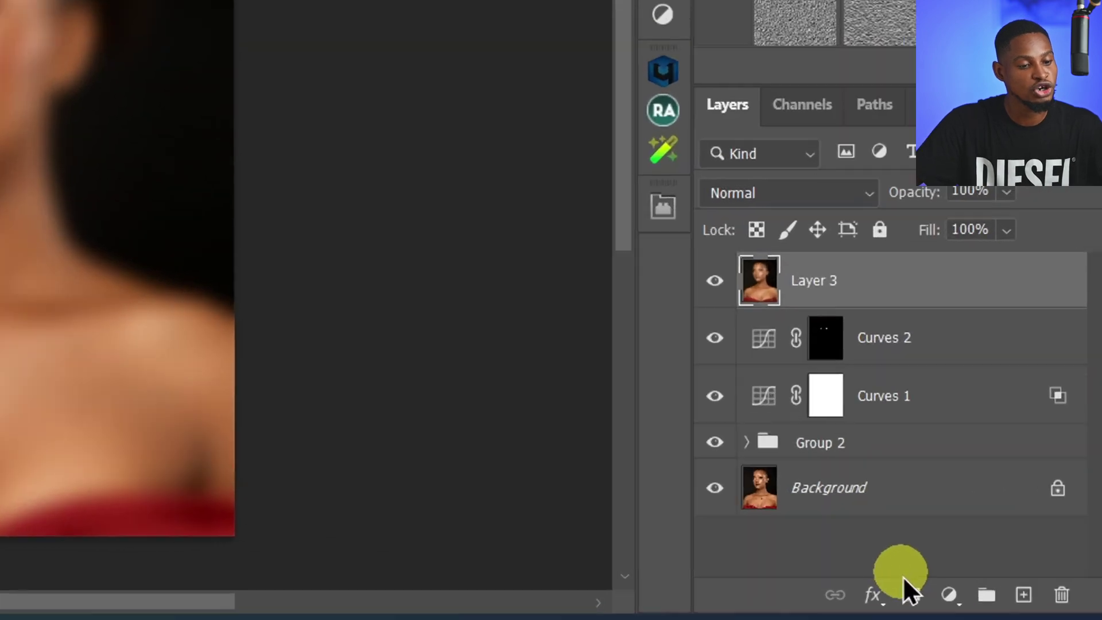
Add a mask to the blurred Layer 3, paint black over the face with brush size 1300, and compare with the layer hidden
{"action": "left_click", "coordinate": [999, 581]}
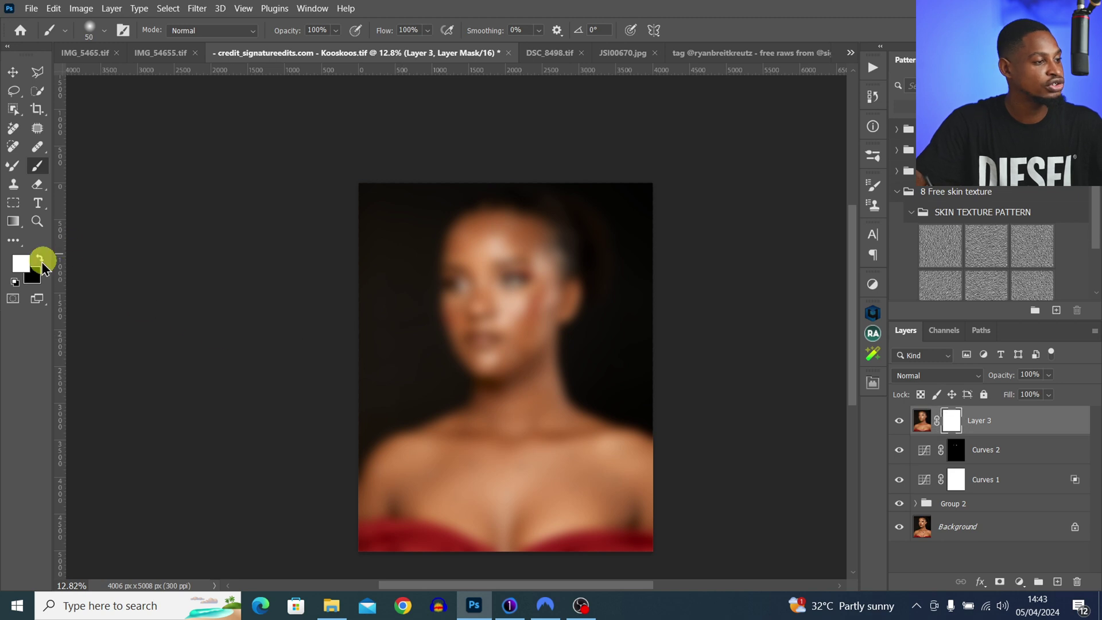
{"action": "left_click", "coordinate": [14, 284]}
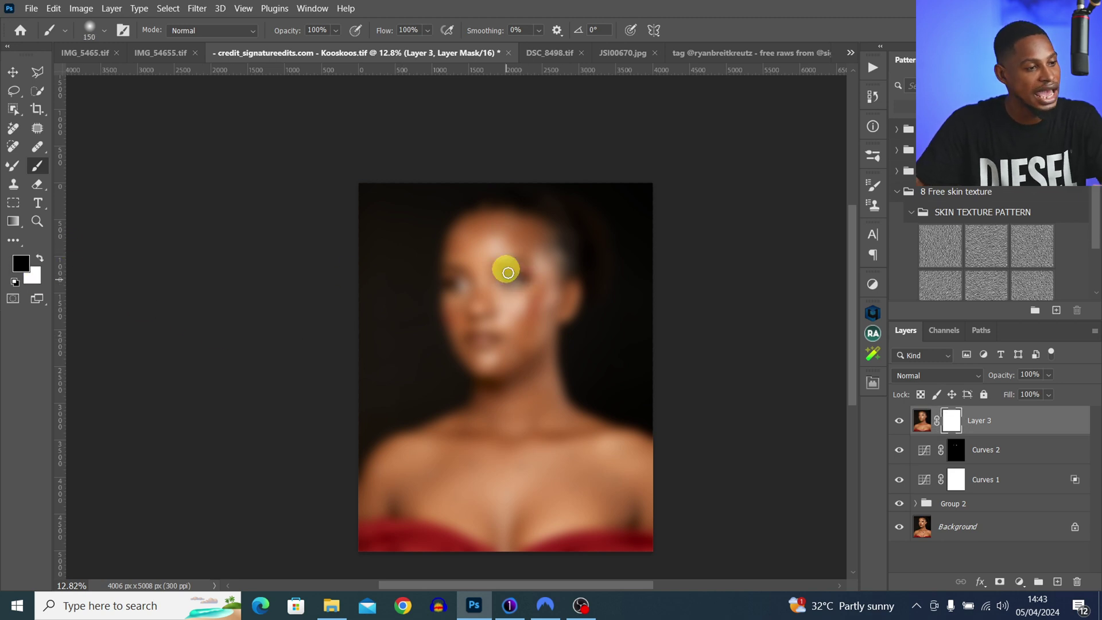
{"action": "key", "text": "]"}
{"action": "key", "text": "]"}
{"action": "key", "text": "]"}
{"action": "key", "text": "]"}
{"action": "key", "text": "]"}
{"action": "key", "text": "]"}
{"action": "key", "text": "]"}
{"action": "key", "text": "]"}
{"action": "key", "text": "]"}
{"action": "key", "text": "]"}
{"action": "key", "text": "]"}
{"action": "key", "text": "]"}
{"action": "key", "text": "]"}
{"action": "key", "text": "]"}
{"action": "key", "text": "]"}
{"action": "key", "text": "["}
{"action": "key", "text": "["}
{"action": "key", "text": "["}
{"action": "key", "text": "]"}
{"action": "key", "text": "]"}
{"action": "key", "text": "]"}
{"action": "key", "text": "["}
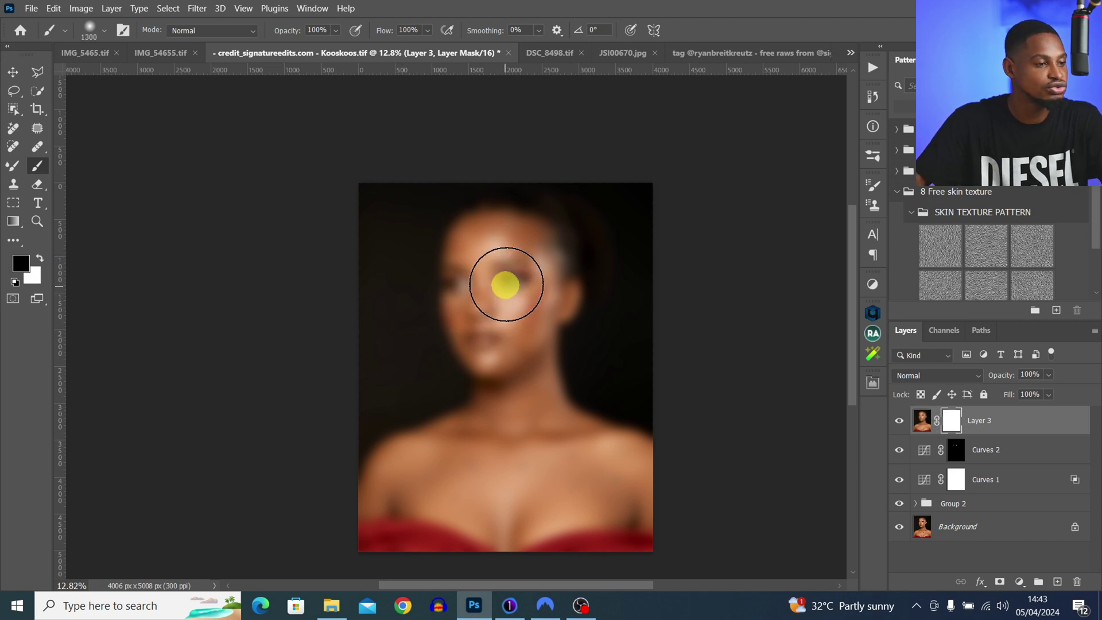
{"action": "mouse_move", "coordinate": [506, 284]}
{"action": "left_mouse_down"}
{"action": "mouse_move", "coordinate": [513, 318]}
{"action": "mouse_move", "coordinate": [485, 269]}
{"action": "mouse_move", "coordinate": [519, 268]}
{"action": "mouse_move", "coordinate": [481, 258]}
{"action": "mouse_move", "coordinate": [479, 321]}
{"action": "mouse_move", "coordinate": [514, 292]}
{"action": "mouse_move", "coordinate": [500, 331]}
{"action": "mouse_move", "coordinate": [524, 267]}
{"action": "mouse_move", "coordinate": [503, 254]}
{"action": "mouse_move", "coordinate": [495, 317]}
{"action": "mouse_move", "coordinate": [506, 342]}
{"action": "mouse_move", "coordinate": [496, 258]}
{"action": "mouse_move", "coordinate": [511, 354]}
{"action": "left_mouse_up"}
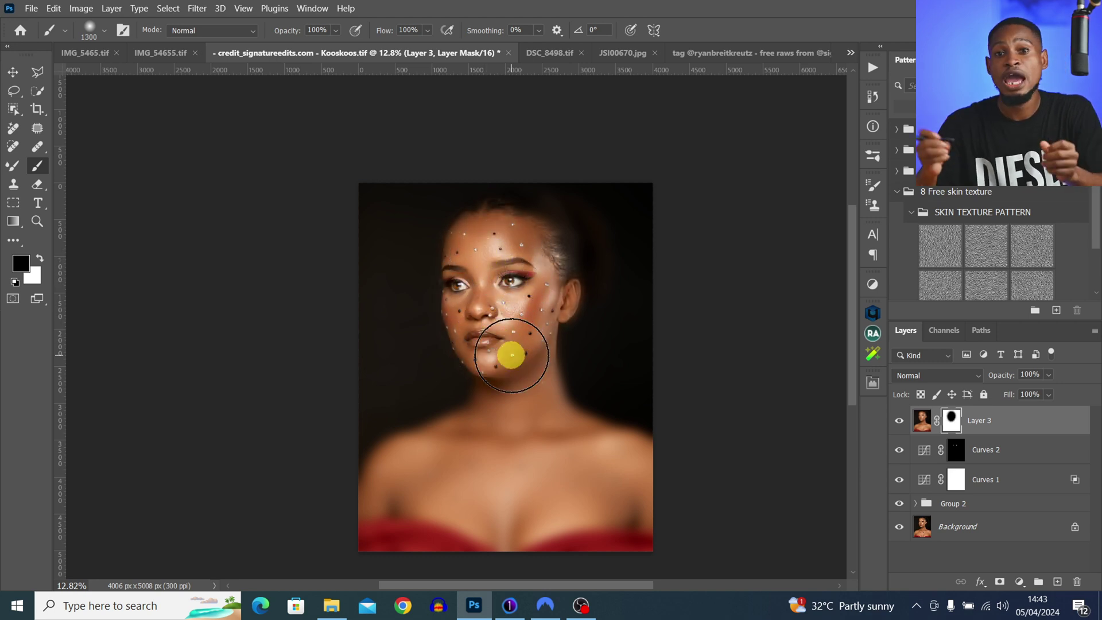
{"action": "mouse_move", "coordinate": [511, 295]}
{"action": "left_mouse_down"}
{"action": "mouse_move", "coordinate": [528, 380]}
{"action": "mouse_move", "coordinate": [505, 337]}
{"action": "left_mouse_up"}
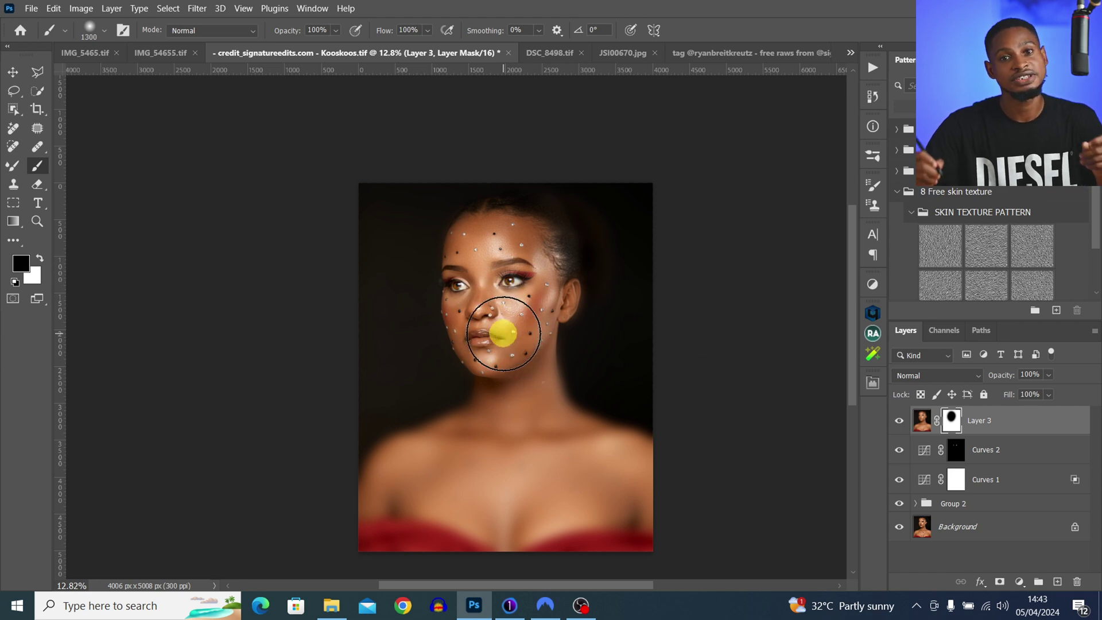
{"action": "left_click", "coordinate": [899, 423]}
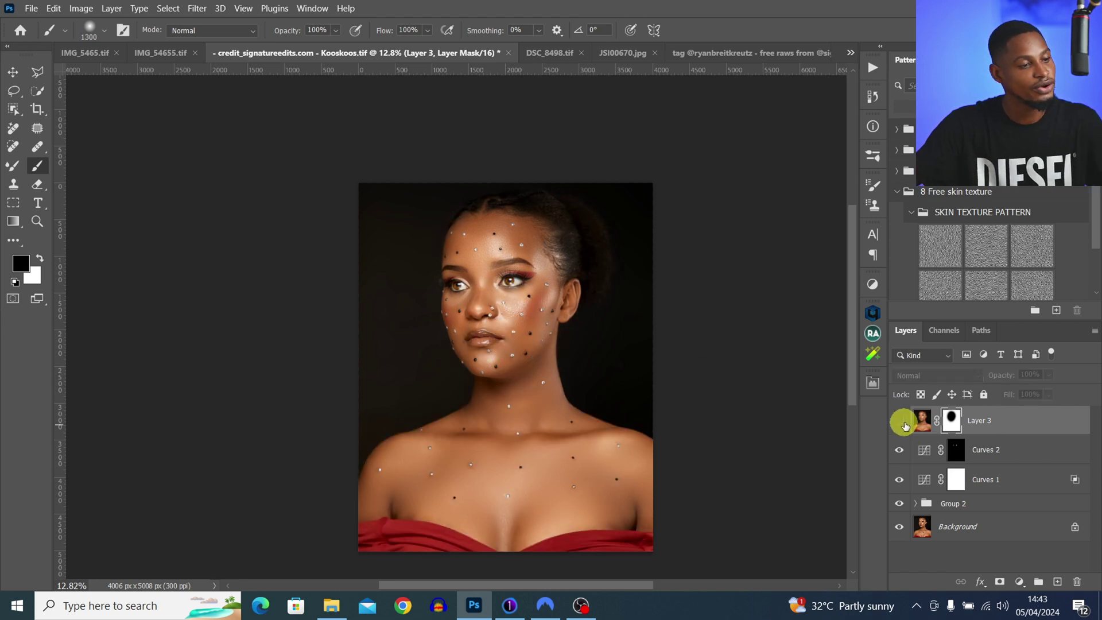
{"action": "left_click", "coordinate": [899, 423]}
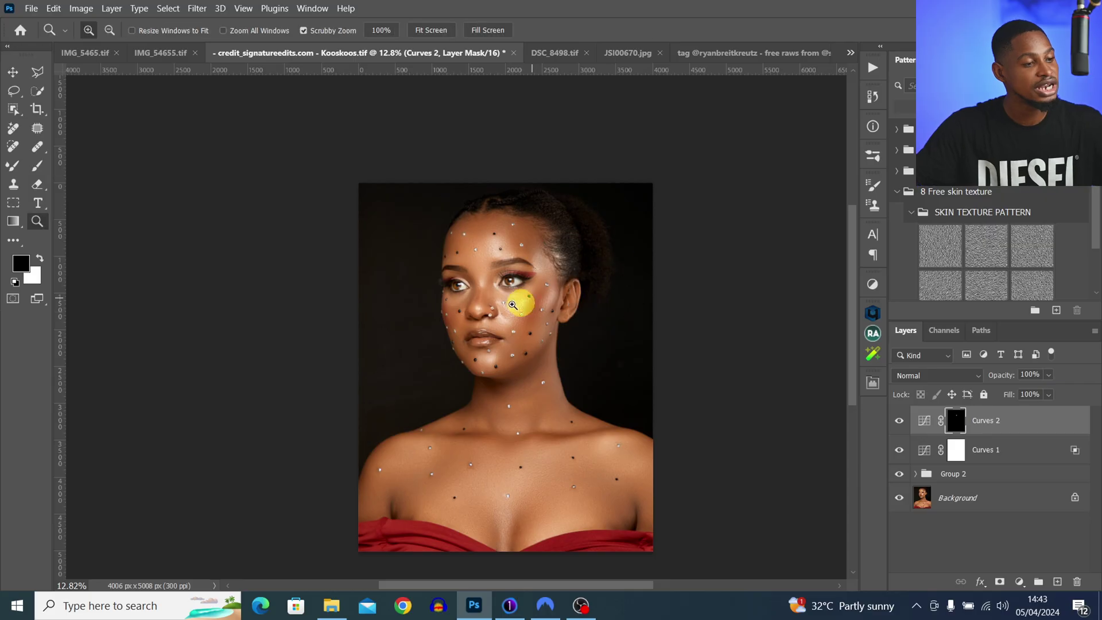
Delete the Curves 2 mask and all layers above the Background, including Curves 2, Curves 1 and Group 2
{"action": "scroll", "coordinate": [536, 300], "scroll_direction": "up", "scroll_amount": 3}
{"action": "scroll", "coordinate": [528, 310], "scroll_direction": "down", "scroll_amount": 1}
{"action": "key", "text": "x"}
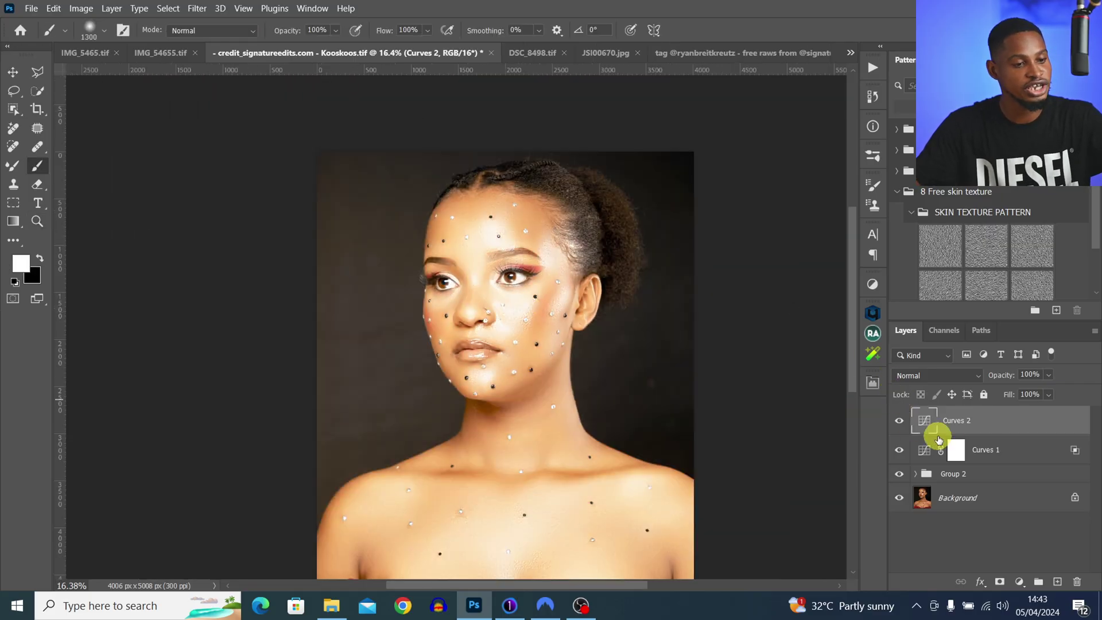
{"action": "key", "text": "Delete"}
{"action": "key", "text": "Delete"}
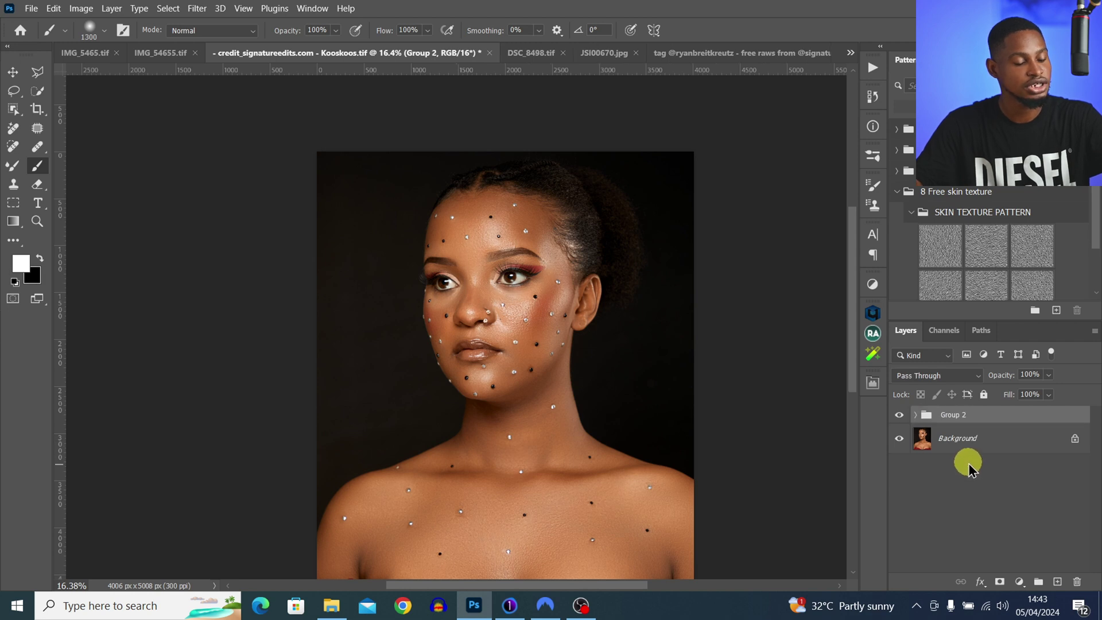
{"action": "key", "text": "Delete"}
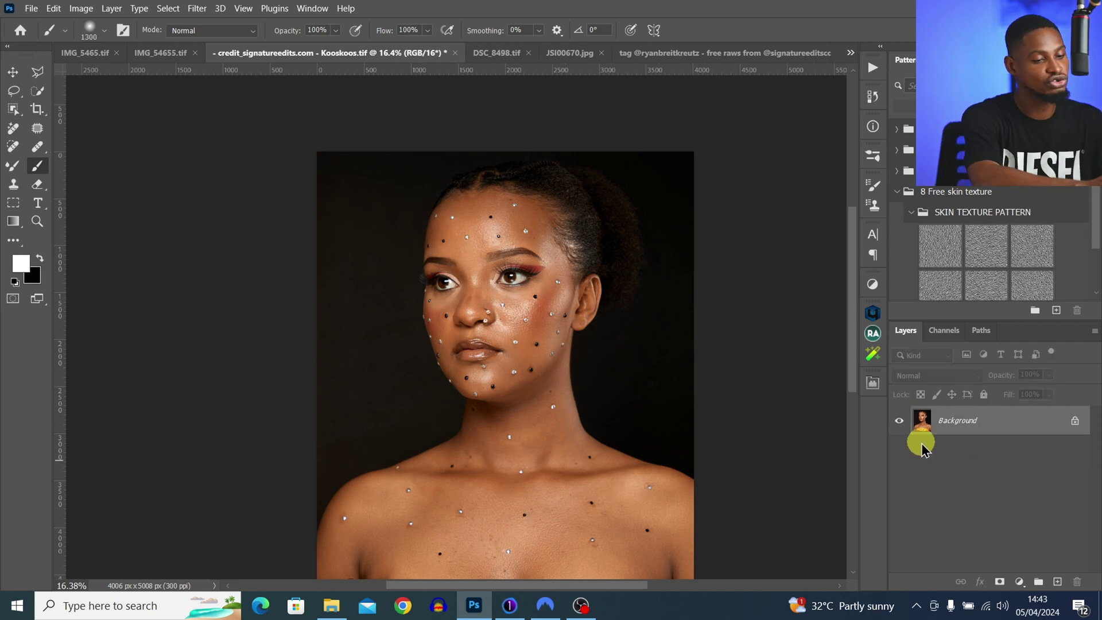
Duplicate the Background and run the Teelens FS 16bit action on the copy with a Gaussian Blur radius of 15 pixels
{"action": "key", "text": "ctrl+j"}
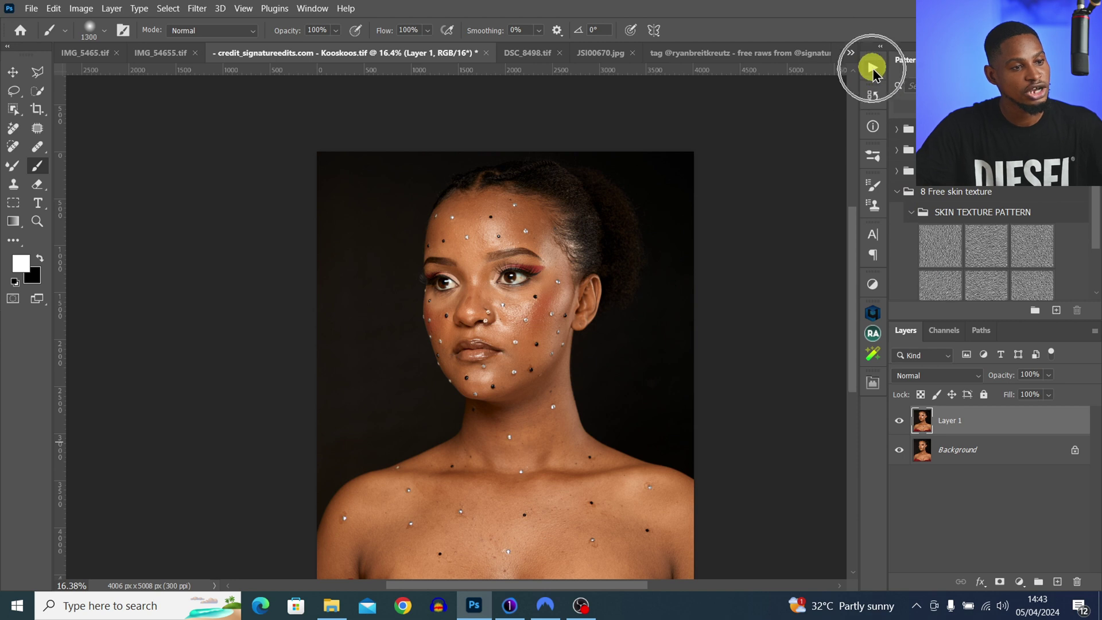
{"action": "left_click", "coordinate": [872, 69]}
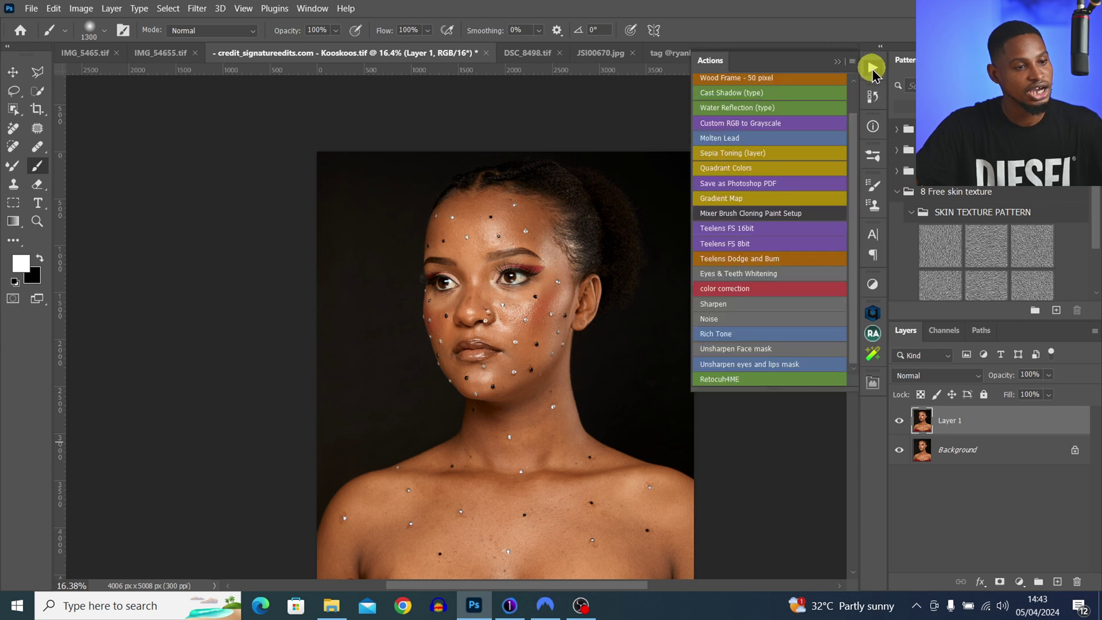
{"action": "left_click", "coordinate": [728, 229]}
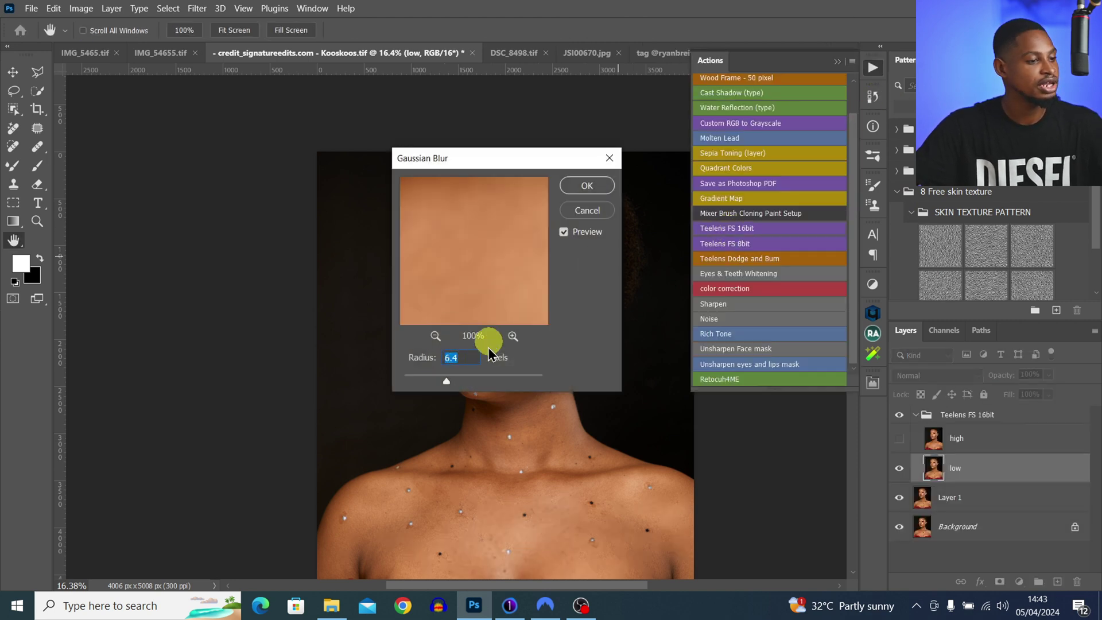
{"action": "left_click", "coordinate": [586, 186]}
Select the Clone Stamp tool and the High Frequency copy layer for retouching the skin texture on the cheek
{"action": "left_click", "coordinate": [14, 186]}
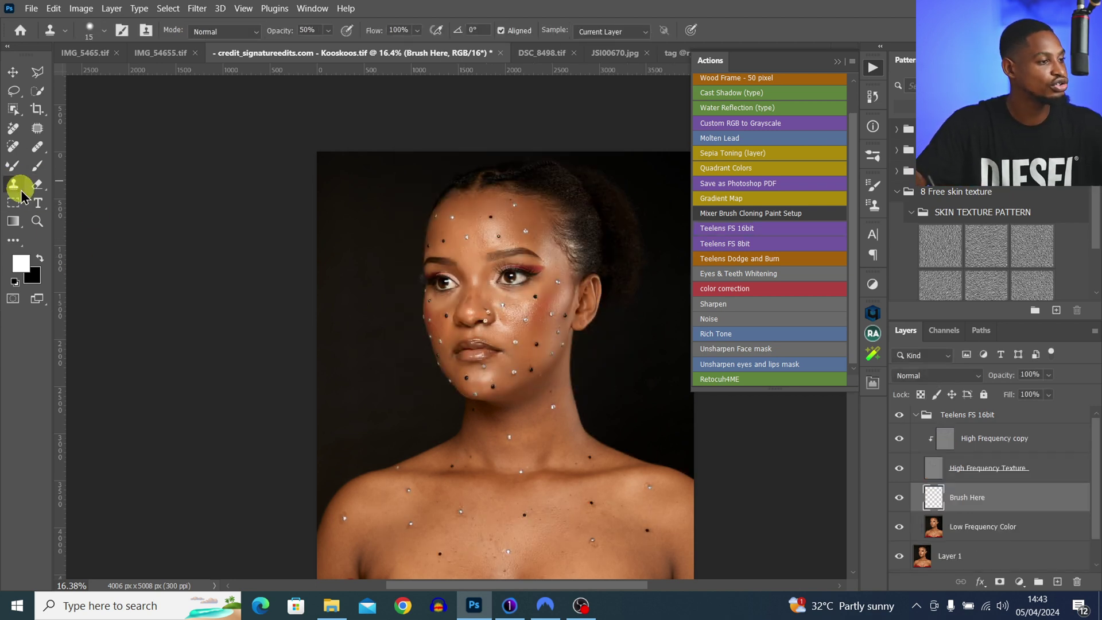
{"action": "left_click", "coordinate": [944, 442]}
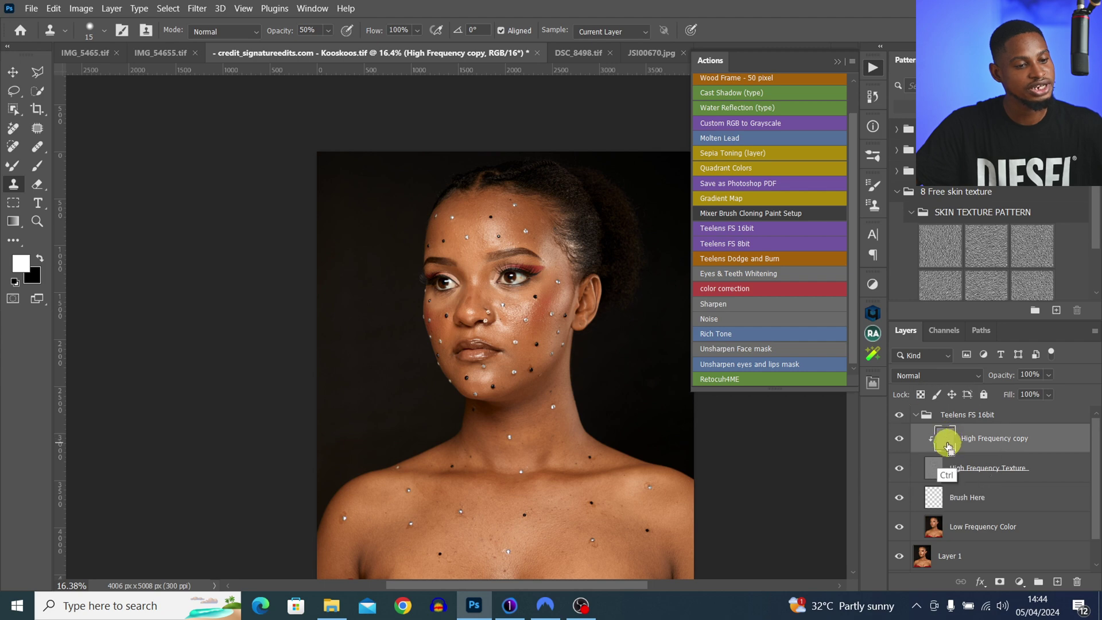
{"action": "key", "text": "z"}
{"action": "mouse_move", "coordinate": [529, 307]}
{"action": "left_mouse_down"}
{"action": "mouse_move", "coordinate": [590, 293]}
{"action": "mouse_move", "coordinate": [563, 311]}
{"action": "left_mouse_up"}
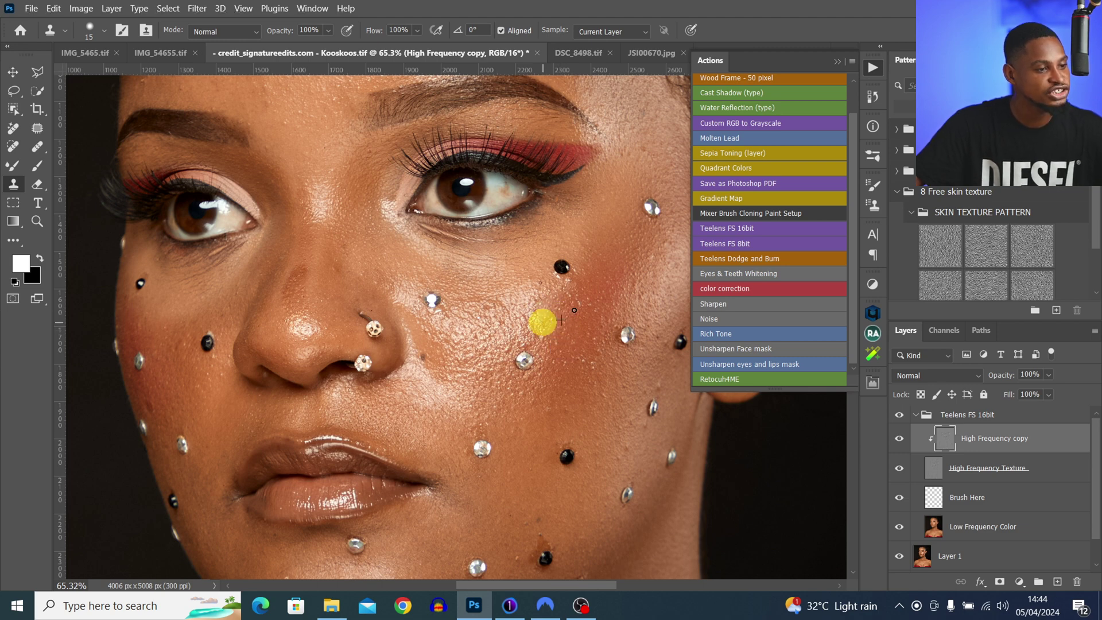
{"action": "key", "text": "z"}
{"action": "left_click_drag", "start_coordinate": [559, 305], "coordinate": [580, 309]}
{"action": "key", "text": "s"}
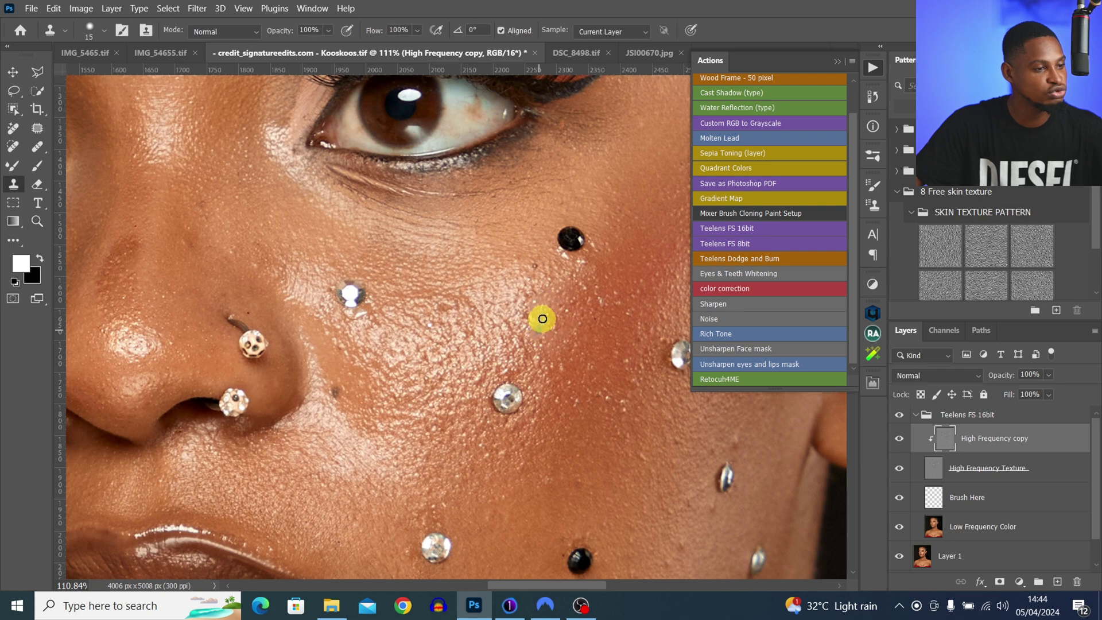
Try cloning skin texture over the cheek at 100% opacity on the High Frequency copy layer, and undo the clone strokes
{"action": "left_click", "coordinate": [899, 443]}
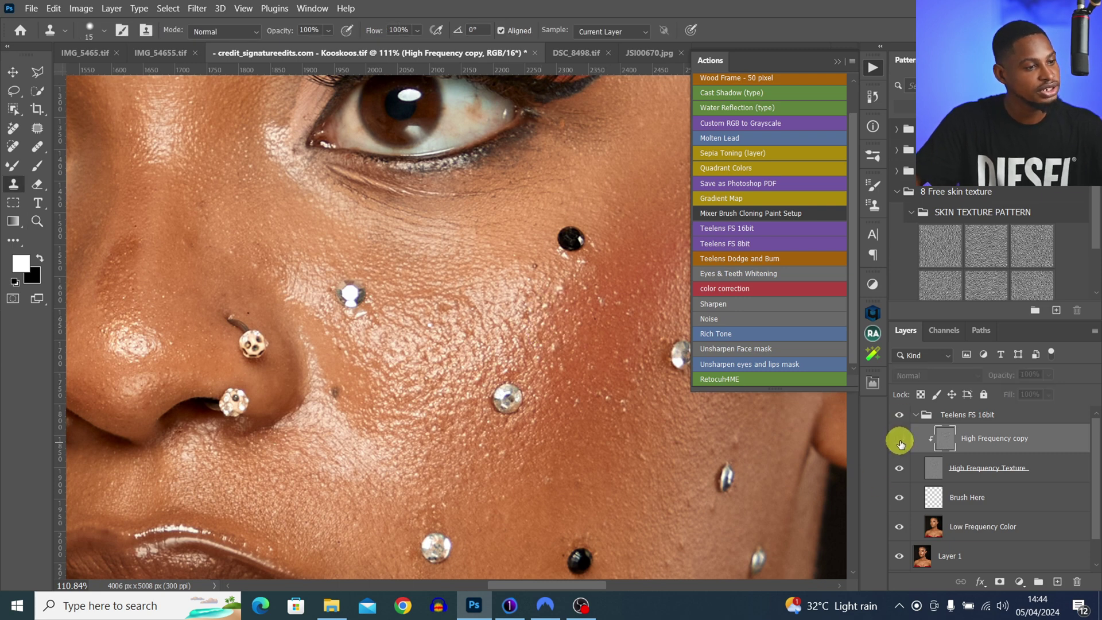
{"action": "left_click", "coordinate": [899, 439]}
{"action": "key", "text": "z"}
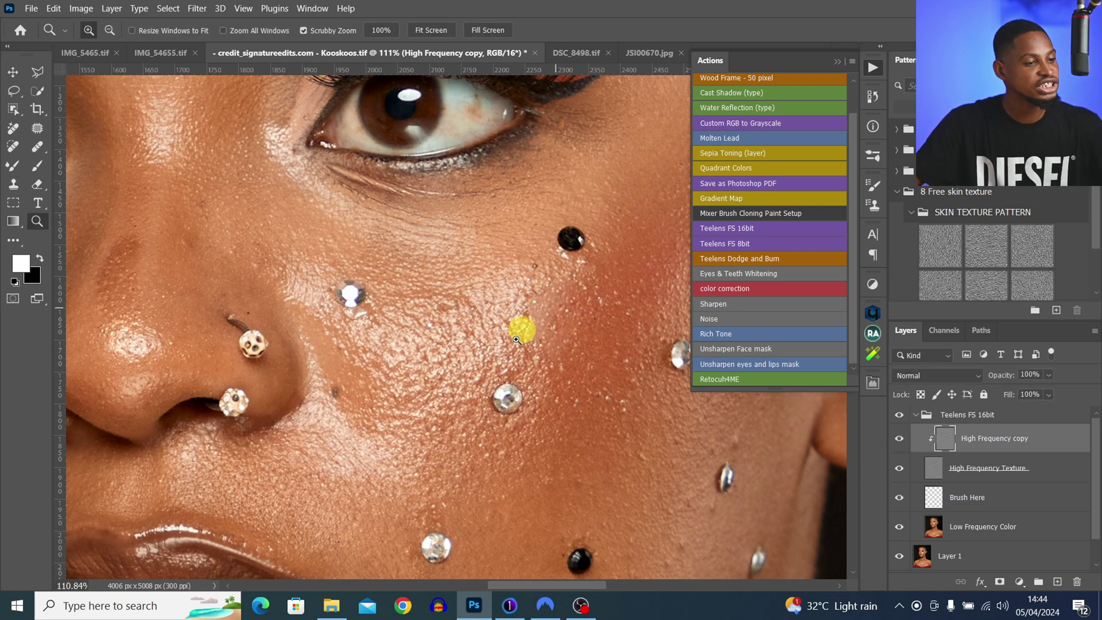
{"action": "key", "text": "s"}
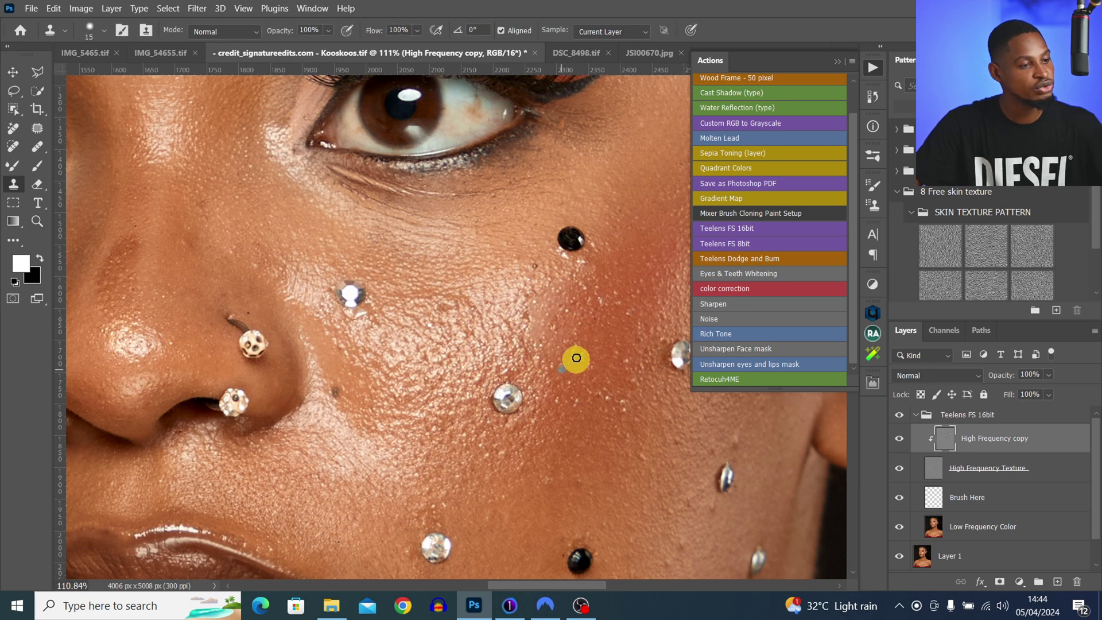
{"action": "key", "text": "ctrl+z"}
{"action": "key", "text": "ctrl+z"}
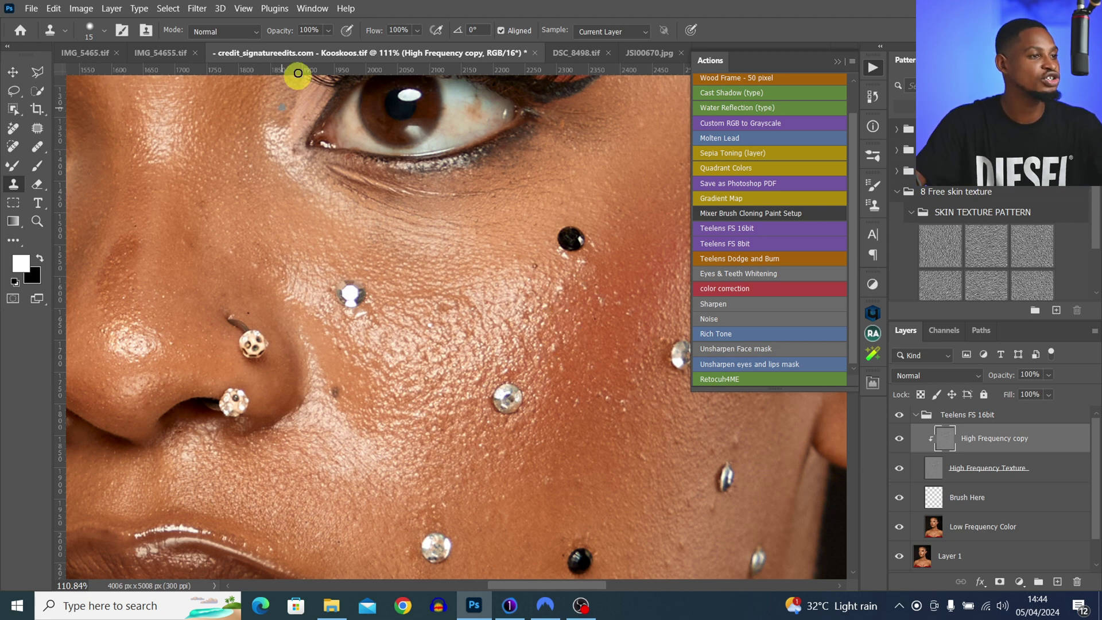
Set the Clone Stamp opacity to 50%, clone skin texture over the cheek bumps, and compare with the High Frequency copy layer hidden
{"action": "left_click", "coordinate": [328, 30]}
{"action": "left_click", "coordinate": [310, 30]}
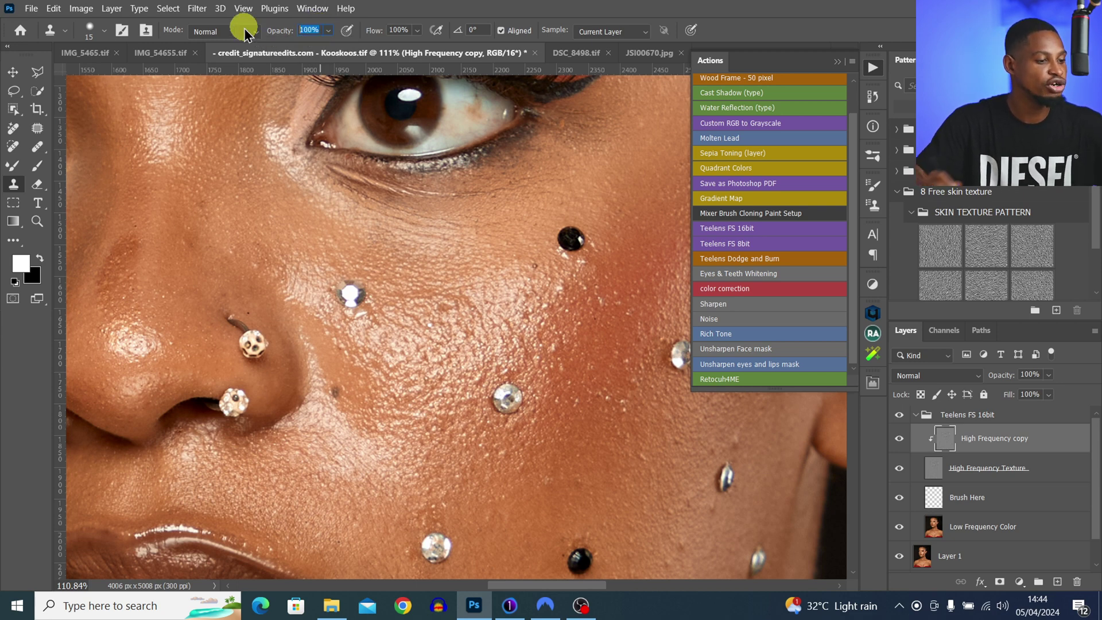
{"action": "key", "text": "Return"}
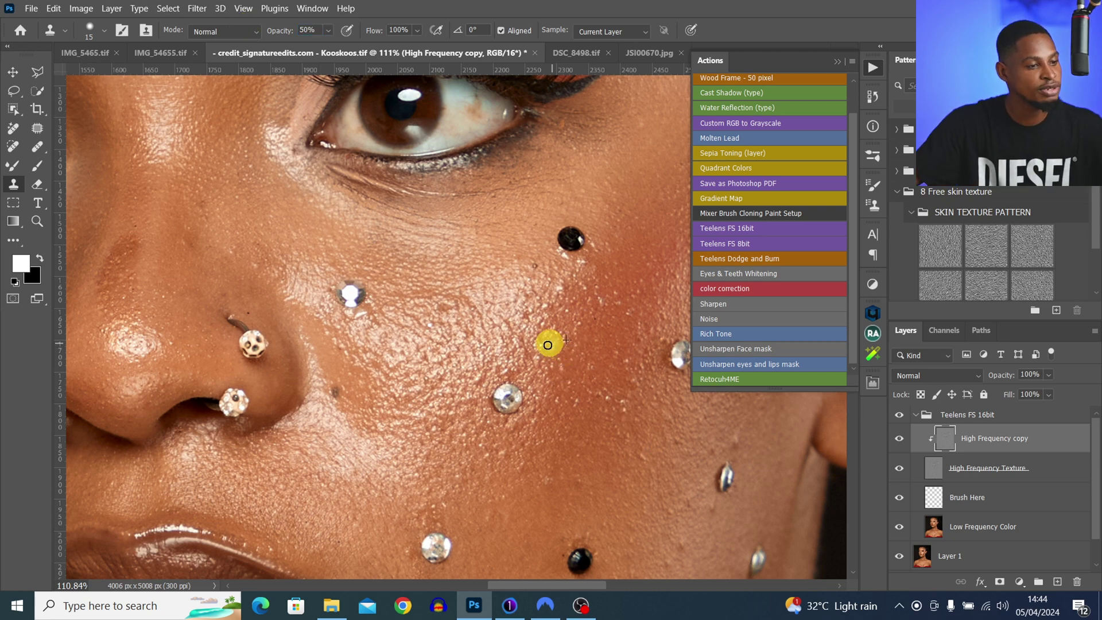
{"action": "left_click", "coordinate": [573, 326], "text": "alt"}
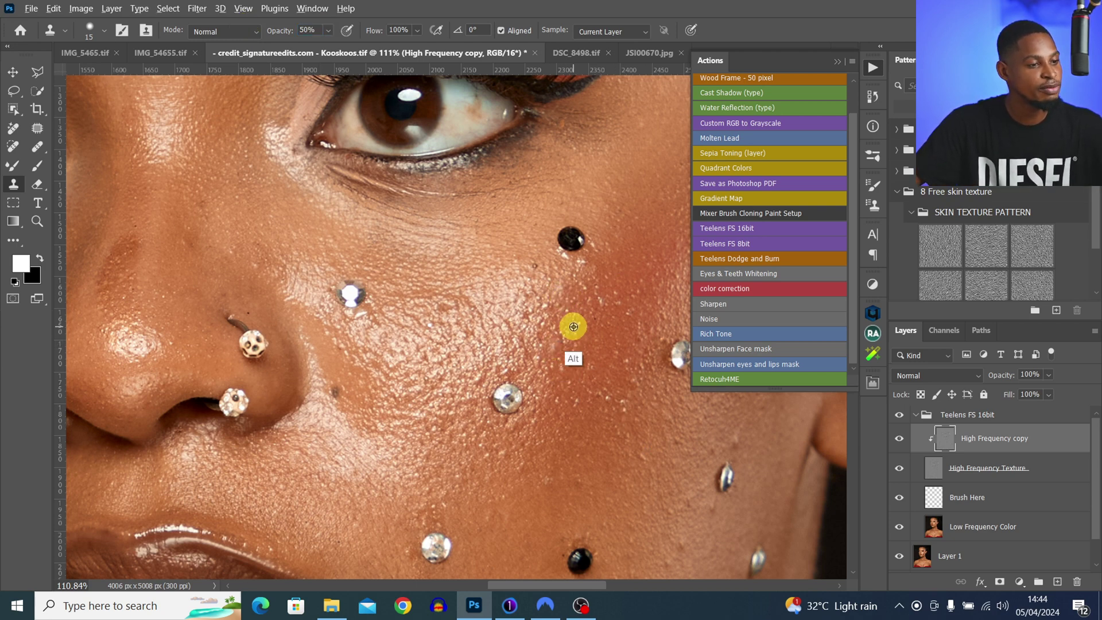
{"action": "left_click", "coordinate": [548, 303]}
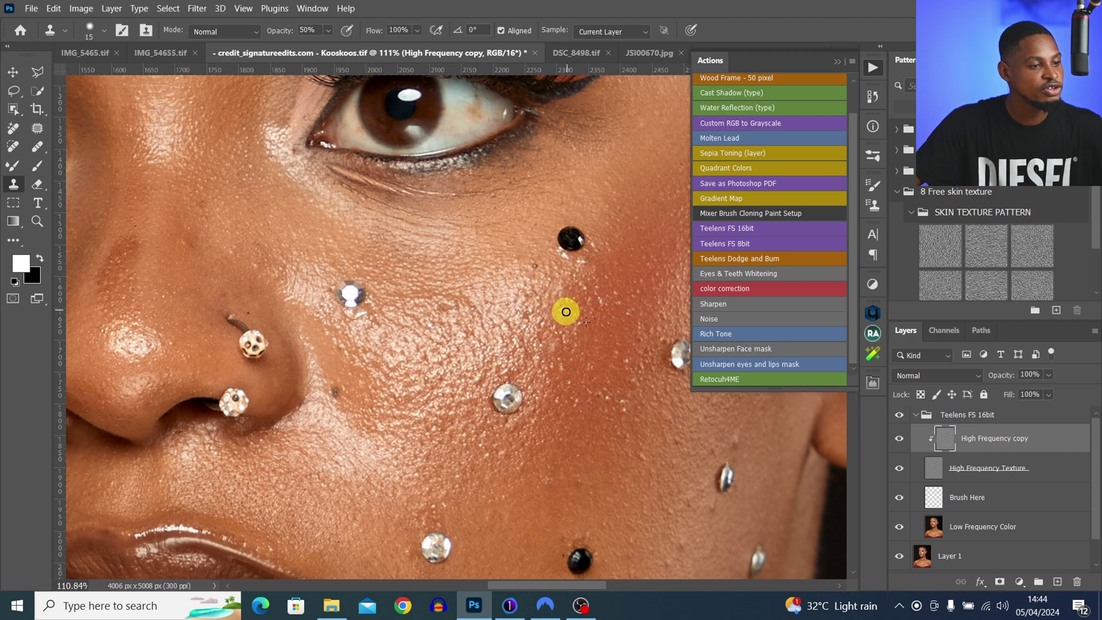
{"action": "left_click", "coordinate": [553, 351], "text": "alt"}
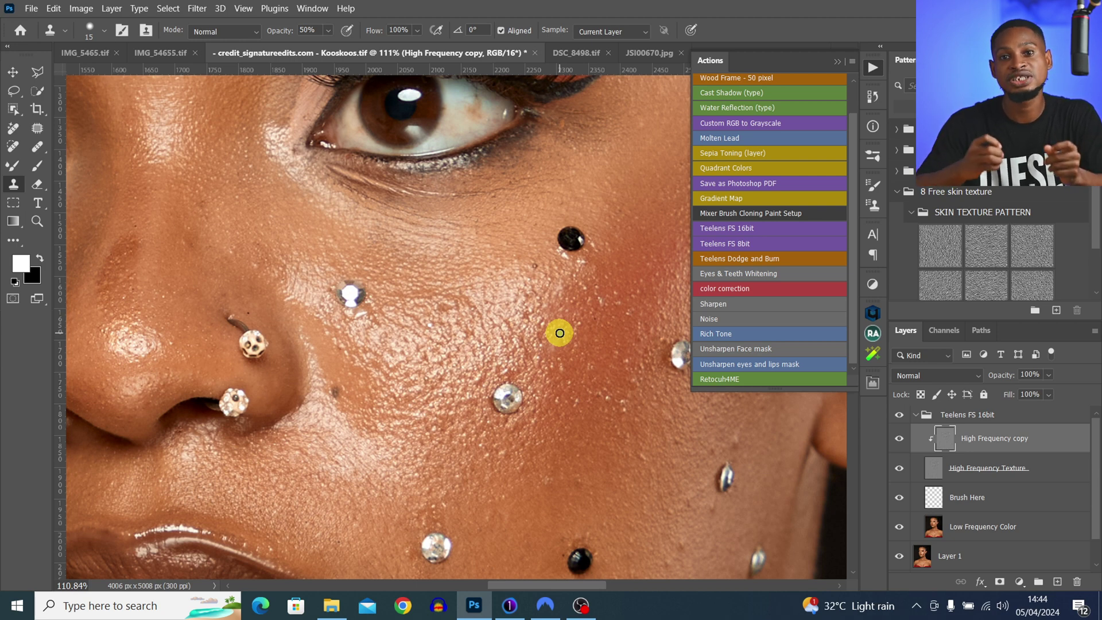
{"action": "left_click", "coordinate": [899, 438]}
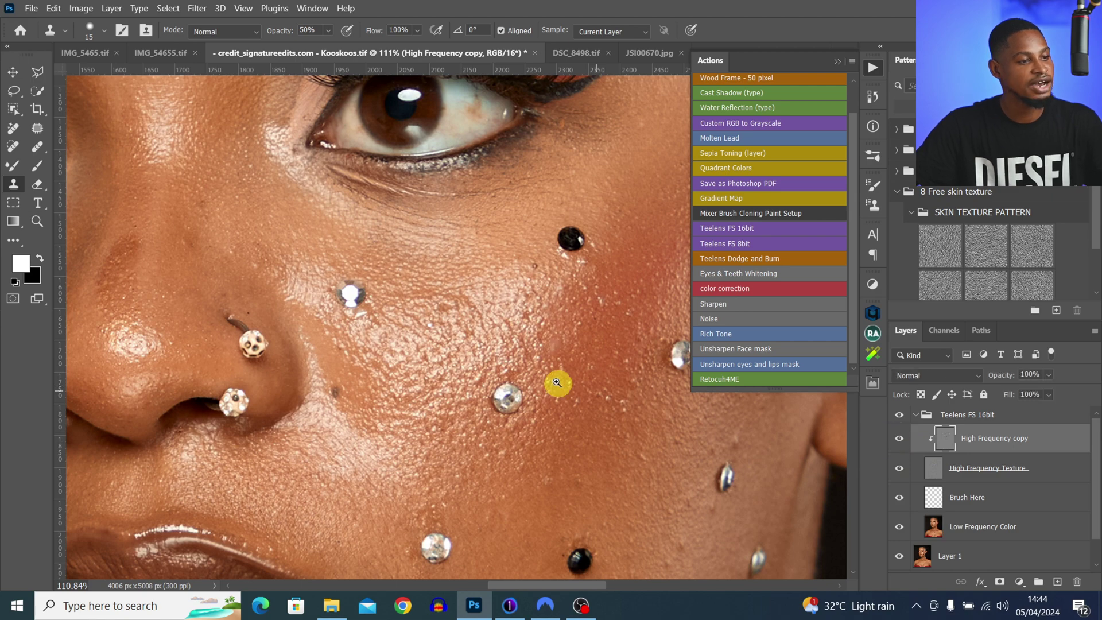